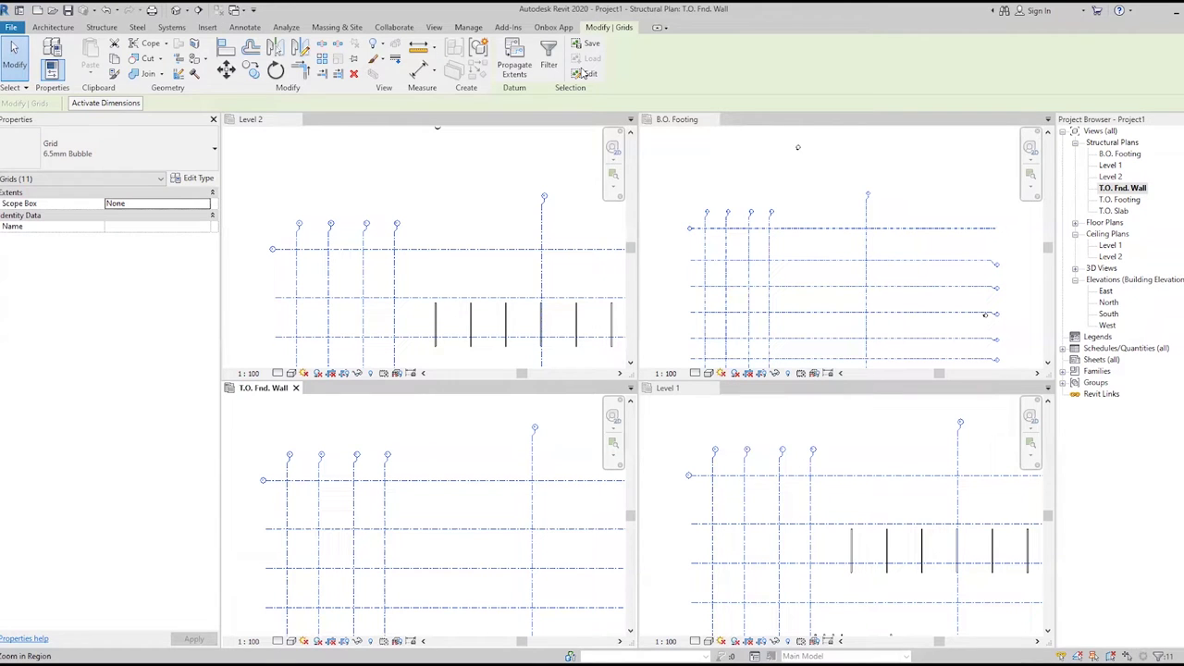
Activate the B.O. Footing plan and switch the open views to tabs with TW.
{"action": "key", "text": "ctrl+Tab"}
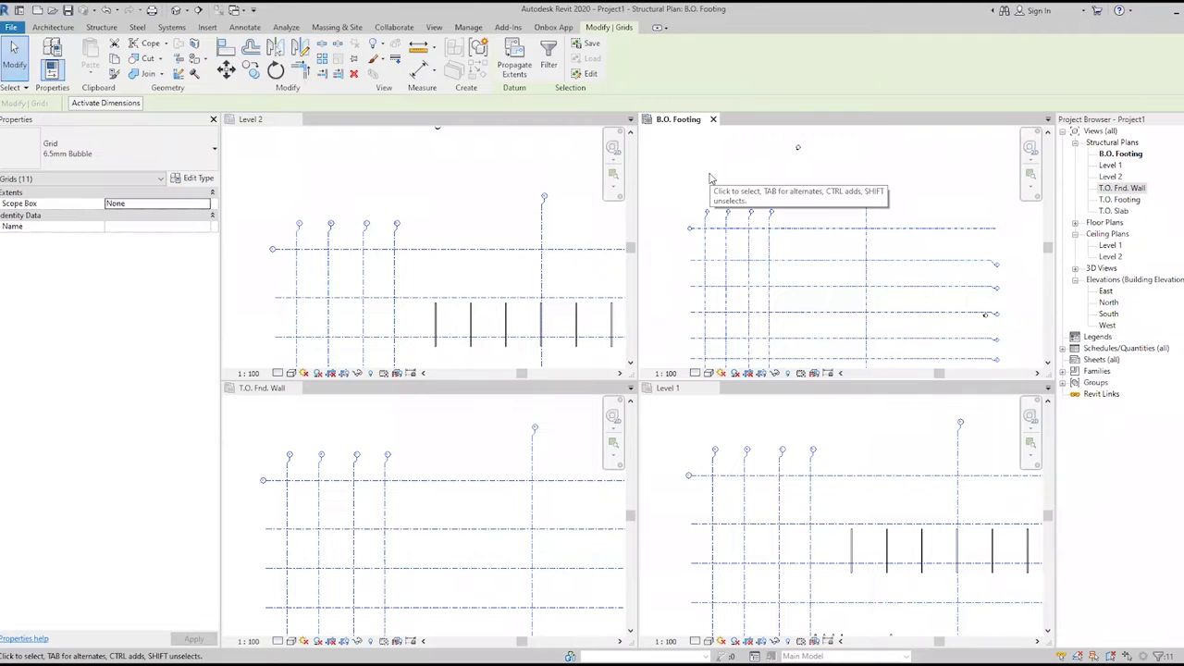
{"action": "key", "text": "t"}
{"action": "key", "text": "w"}
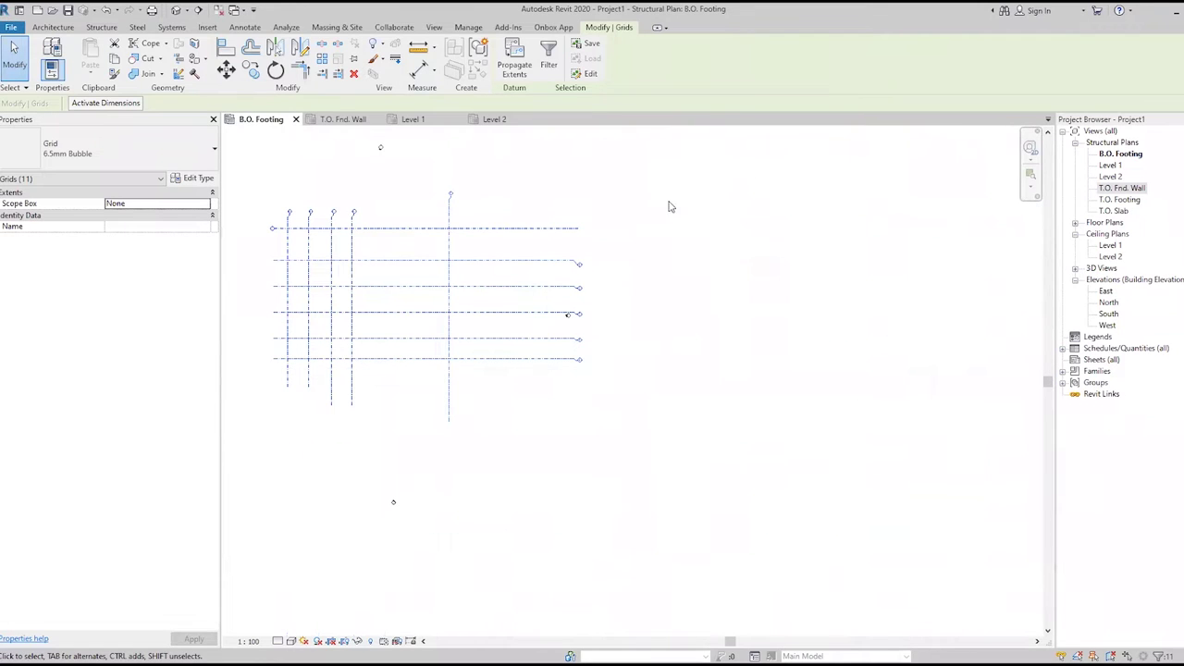
{"action": "left_click", "coordinate": [220, 11]}
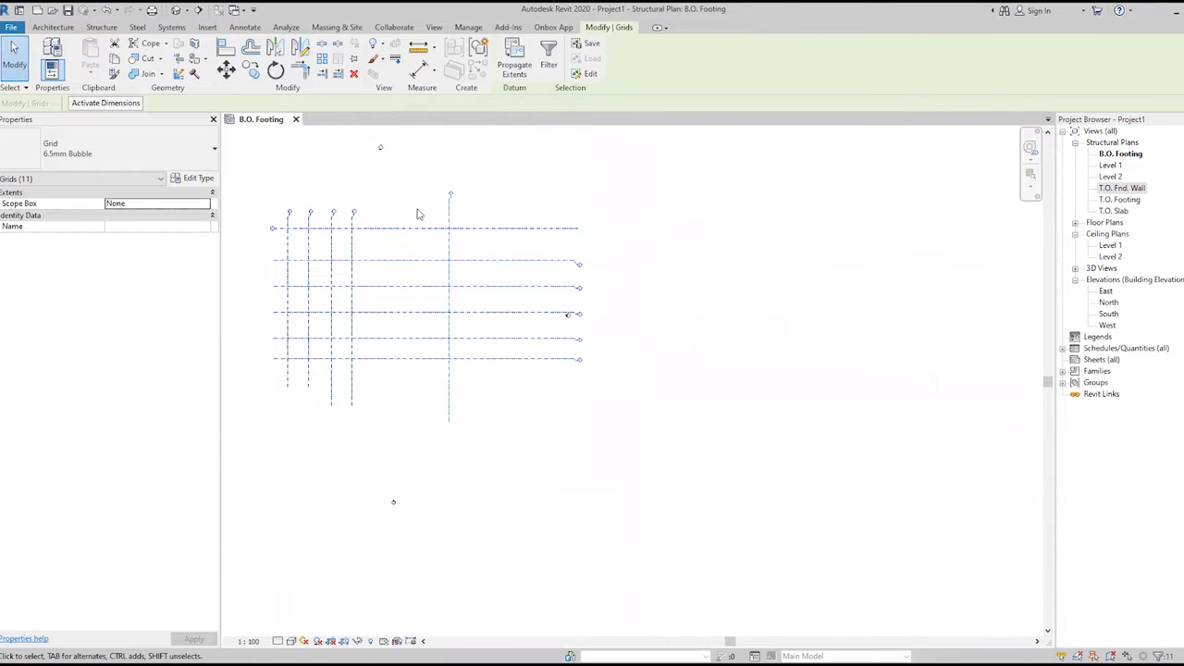
{"action": "scroll", "coordinate": [721, 243], "scroll_direction": "up", "scroll_amount": 2}
{"action": "left_click", "coordinate": [726, 220]}
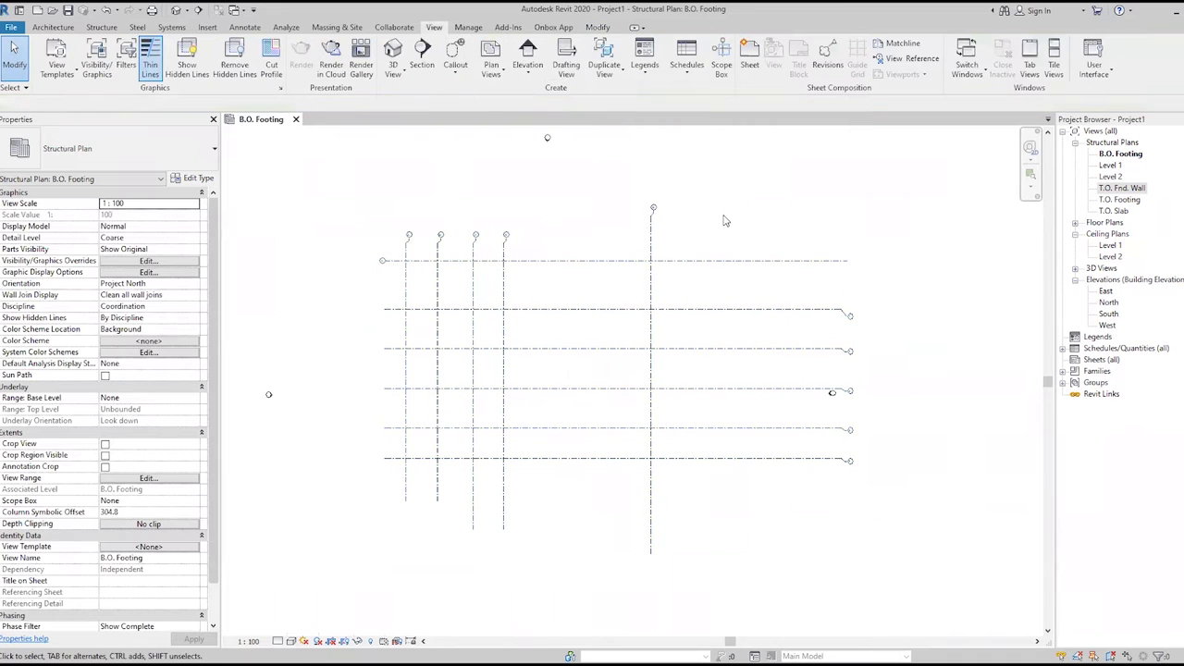
{"action": "scroll", "coordinate": [725, 225], "scroll_direction": "up", "scroll_amount": 2}
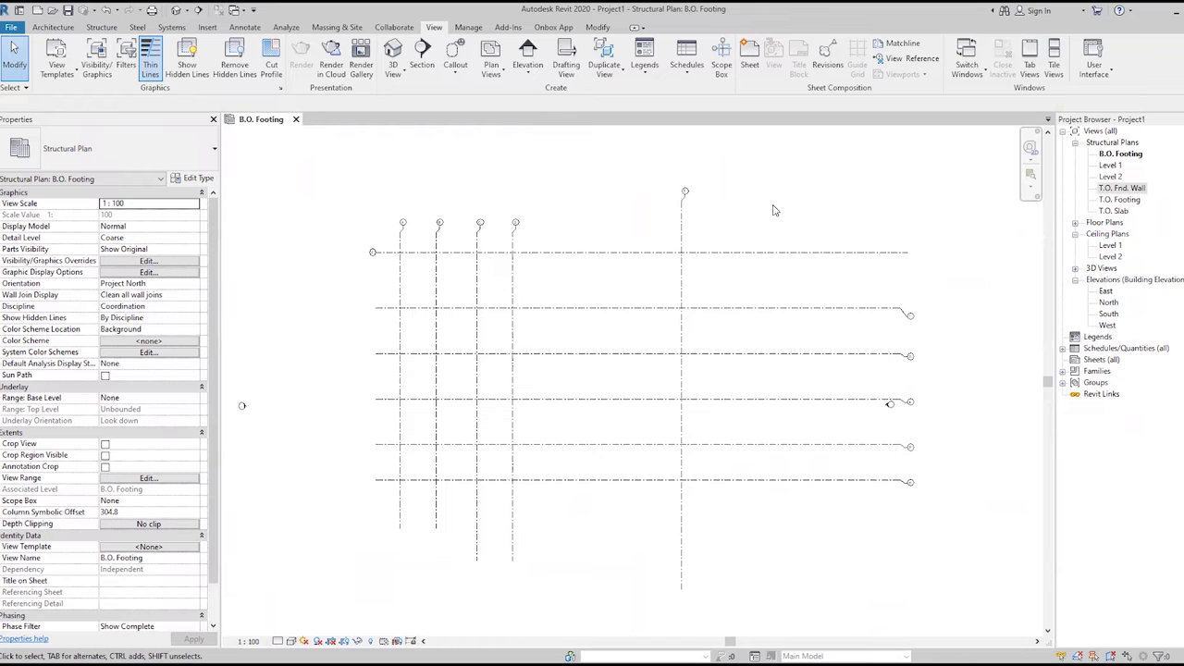
{"action": "left_click", "coordinate": [391, 253]}
{"action": "scroll", "coordinate": [370, 253], "scroll_direction": "up", "scroll_amount": 5}
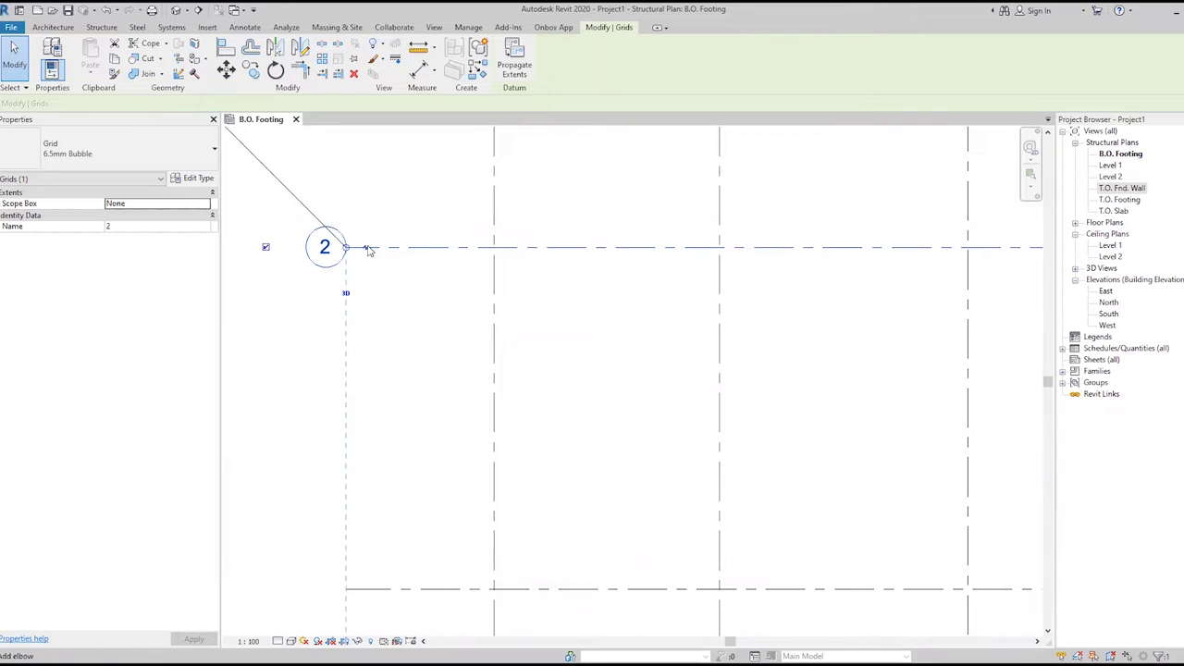
{"action": "left_click", "coordinate": [418, 311]}
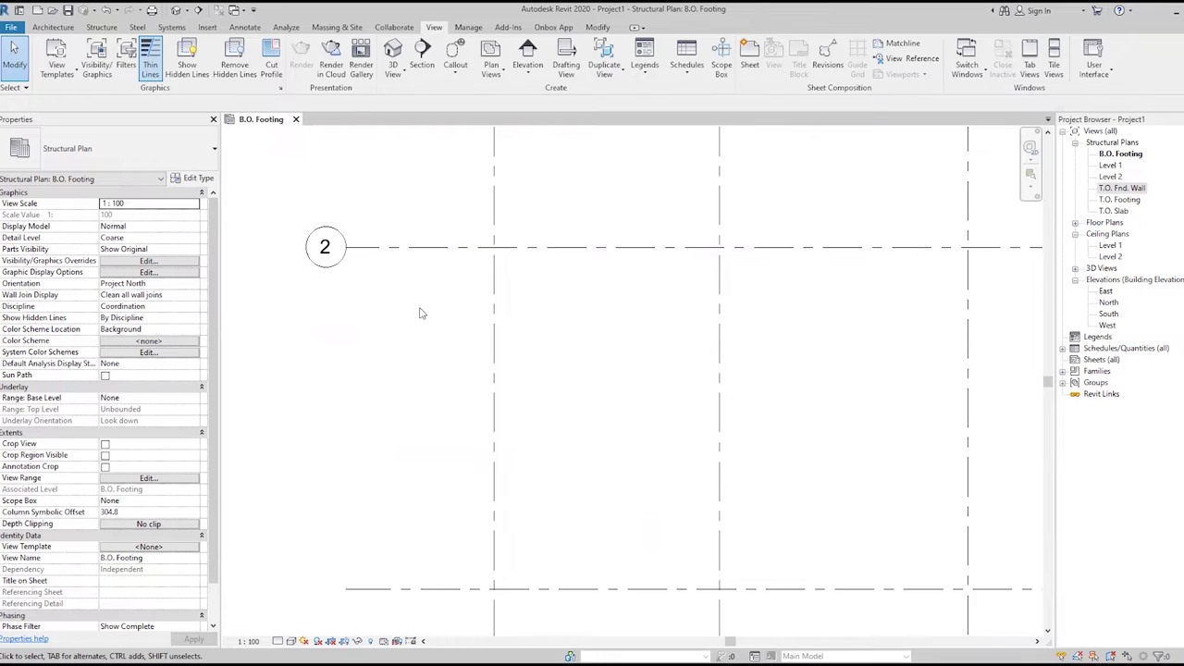
{"action": "scroll", "coordinate": [419, 312], "scroll_direction": "down", "scroll_amount": 3}
{"action": "scroll", "coordinate": [424, 311], "scroll_direction": "down", "scroll_amount": 2}
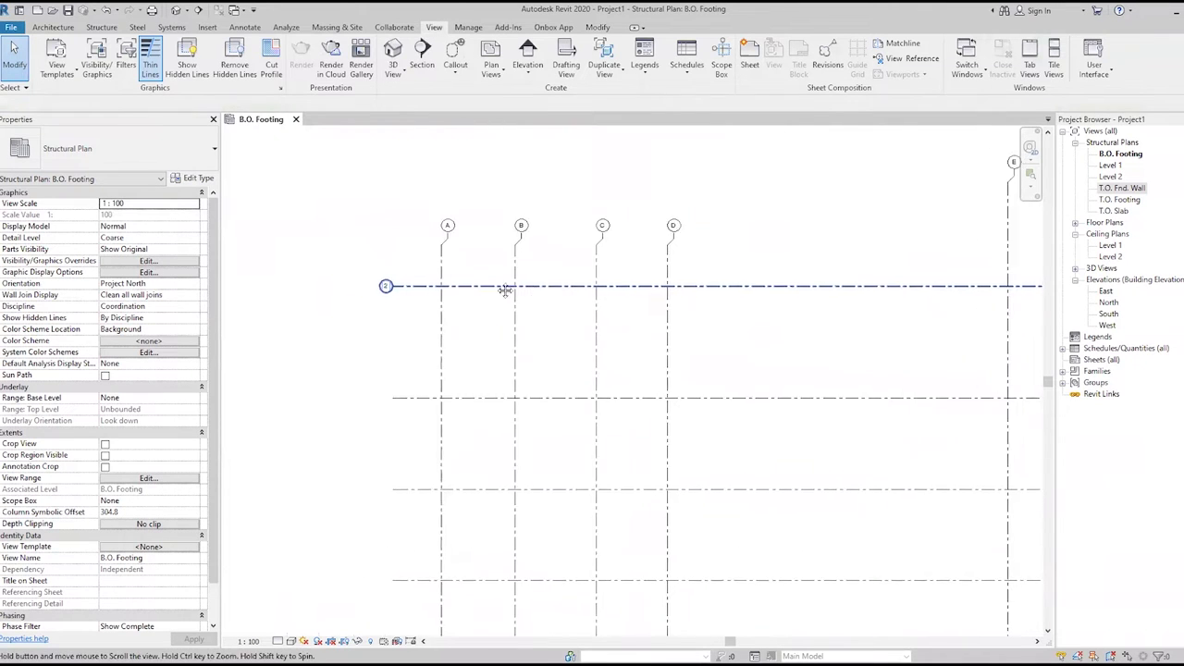
{"action": "scroll", "coordinate": [504, 290], "scroll_direction": "down", "scroll_amount": 1}
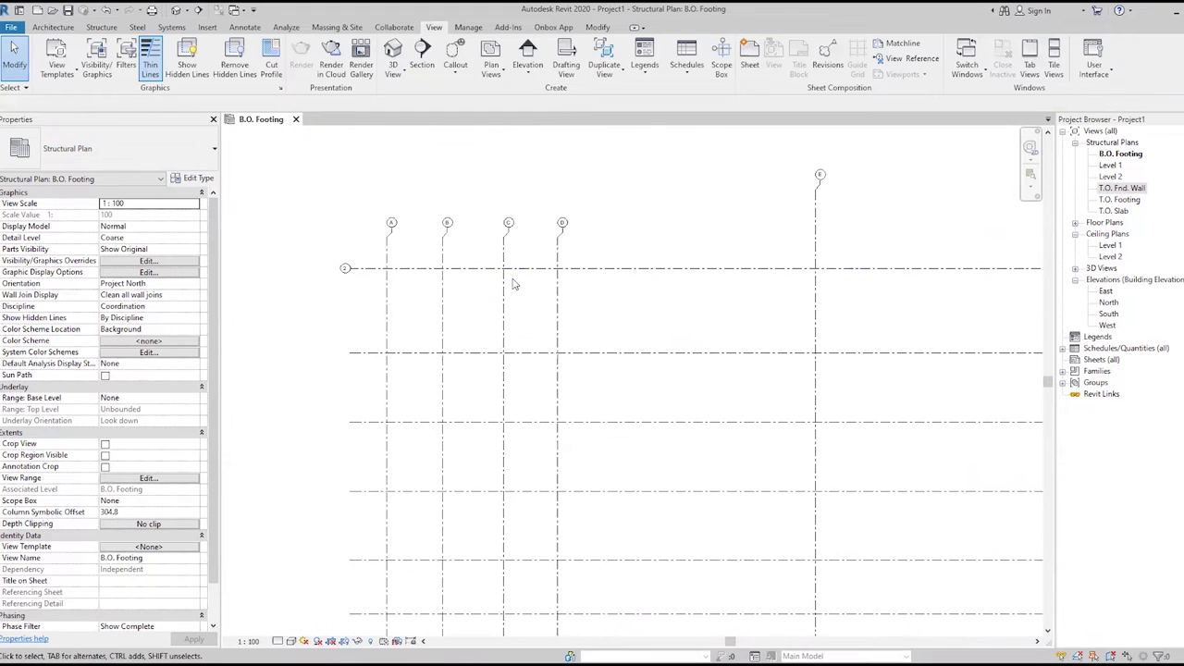
{"action": "scroll", "coordinate": [544, 286], "scroll_direction": "down", "scroll_amount": 2}
{"action": "middle_click_drag", "start_coordinate": [611, 296], "coordinate": [567, 275]}
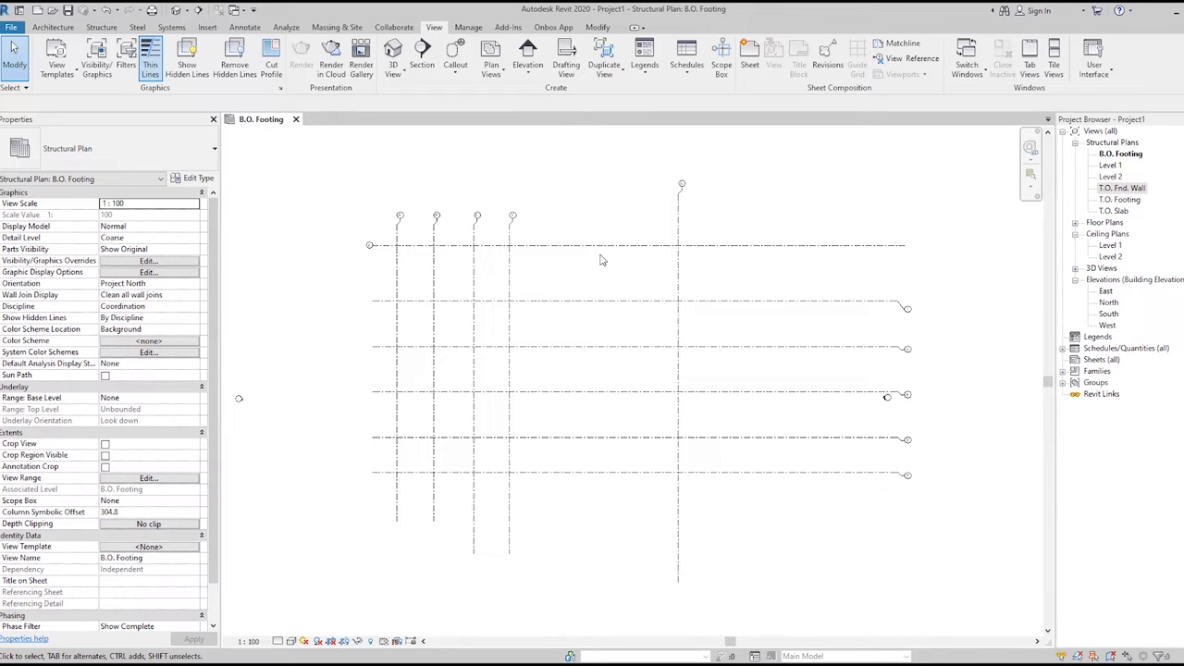
Switch grid 2 from 6.5mm Bubble Custom Gap to 6.5mm Bubble Gap and check the gap.
{"action": "left_click", "coordinate": [636, 246]}
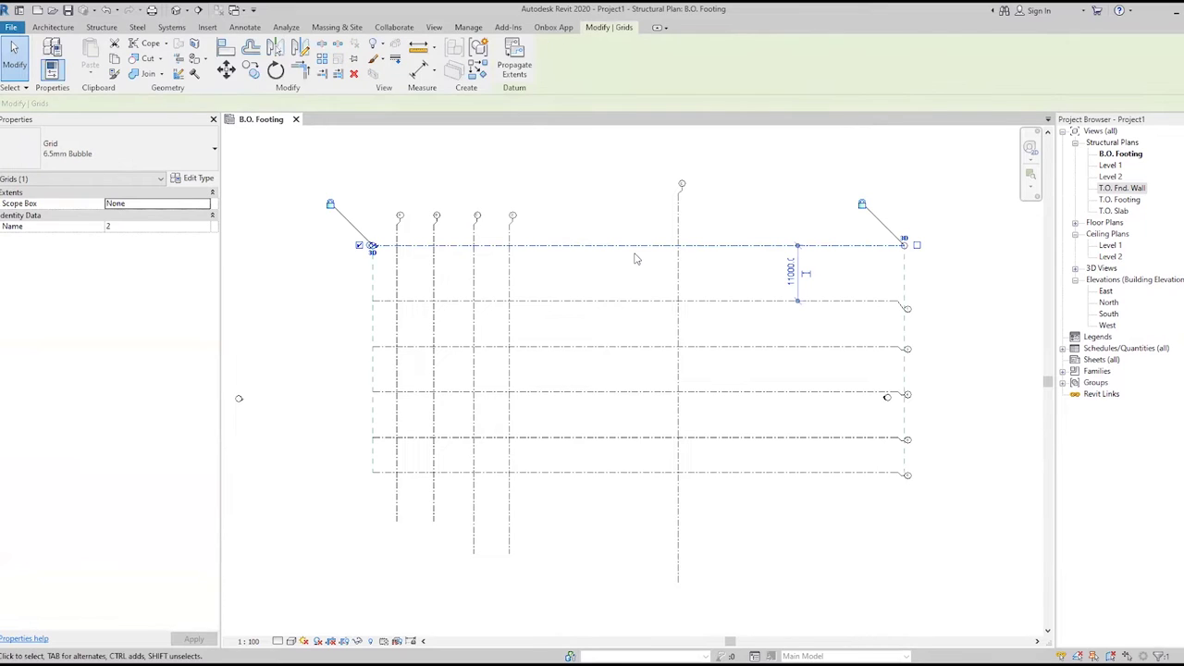
{"action": "left_click", "coordinate": [102, 159]}
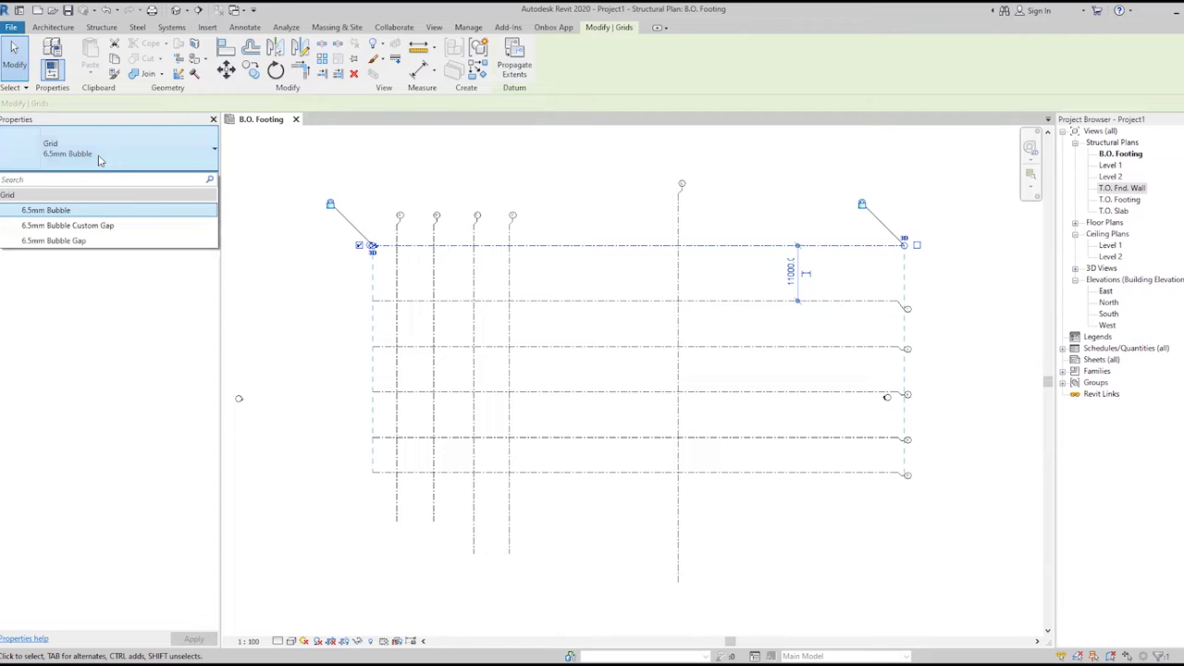
{"action": "left_click", "coordinate": [108, 229]}
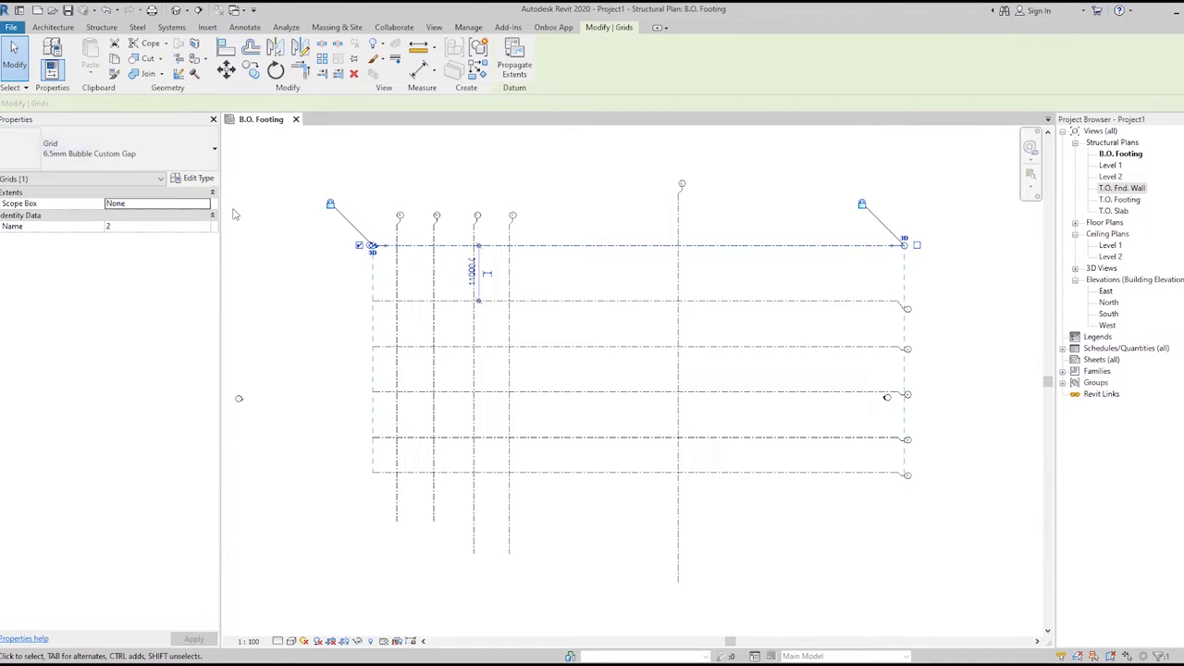
{"action": "left_click", "coordinate": [134, 159]}
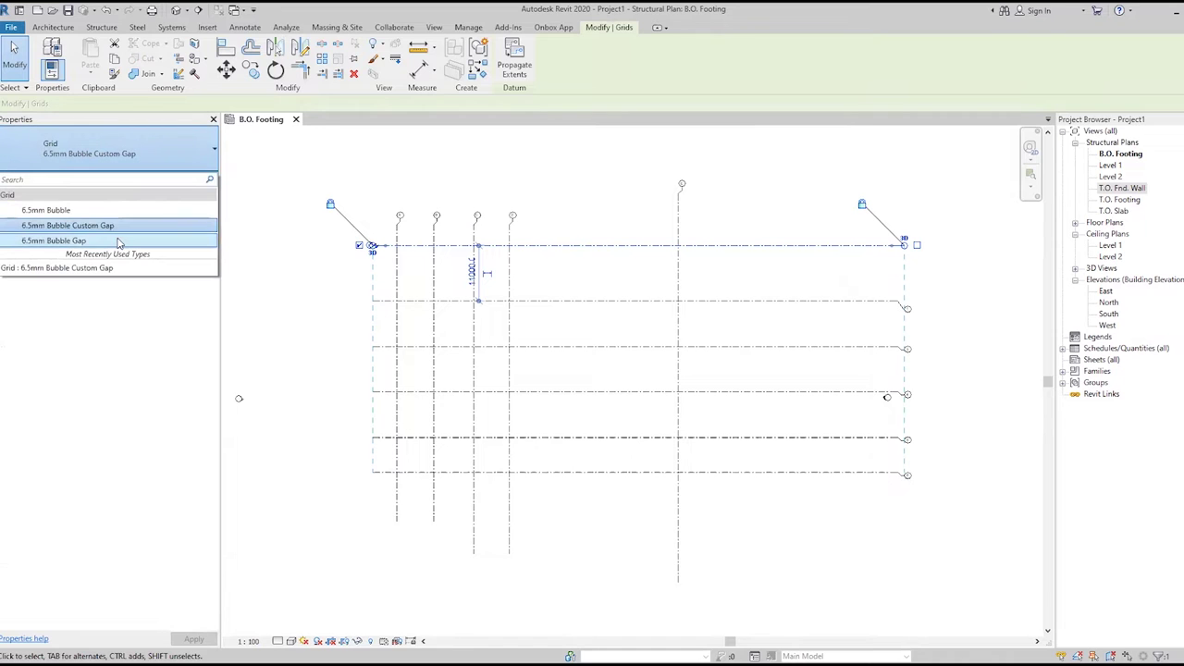
{"action": "left_click", "coordinate": [98, 241]}
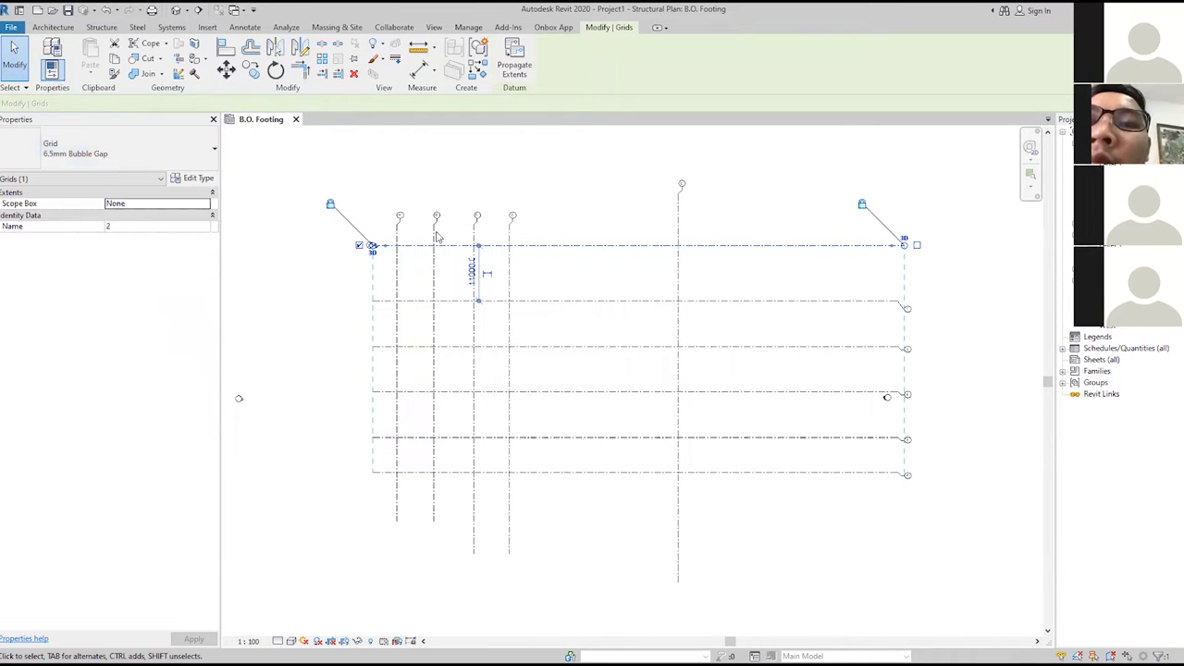
{"action": "left_click", "coordinate": [341, 307]}
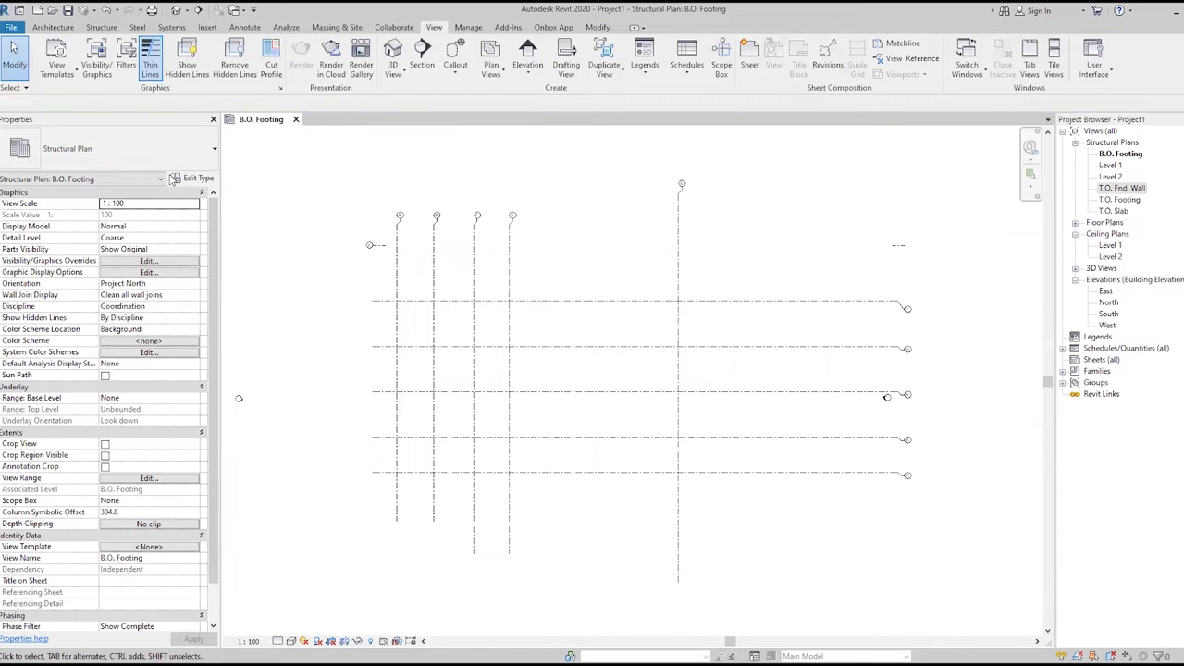
{"action": "left_click", "coordinate": [571, 245]}
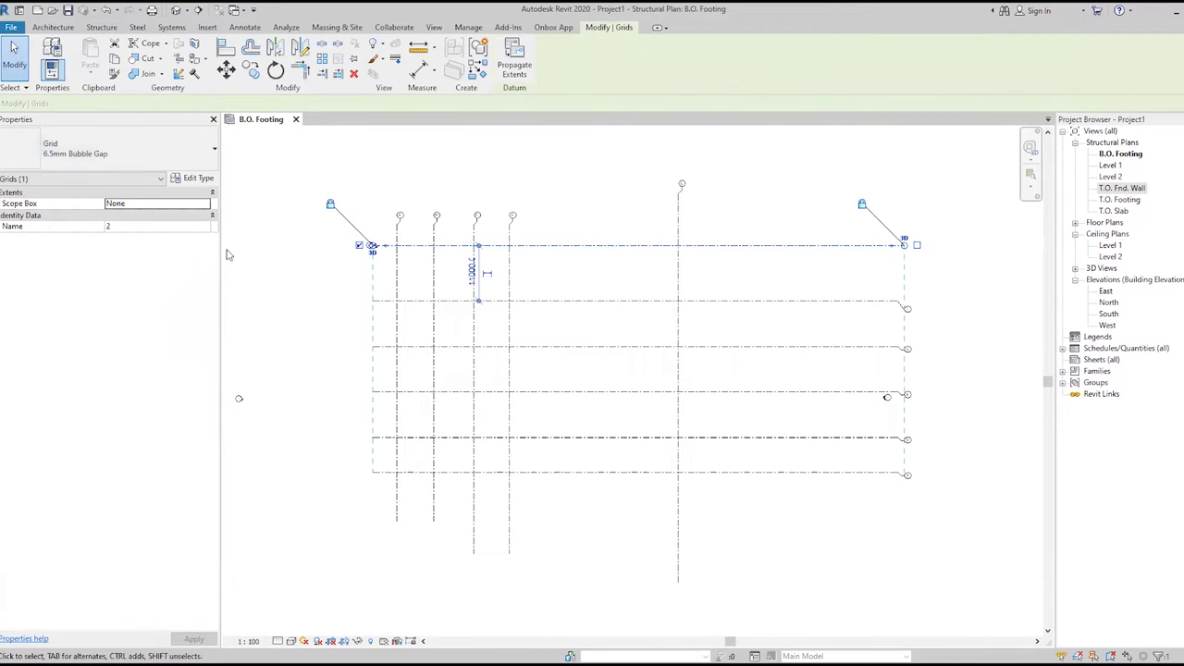
{"action": "left_click", "coordinate": [313, 320]}
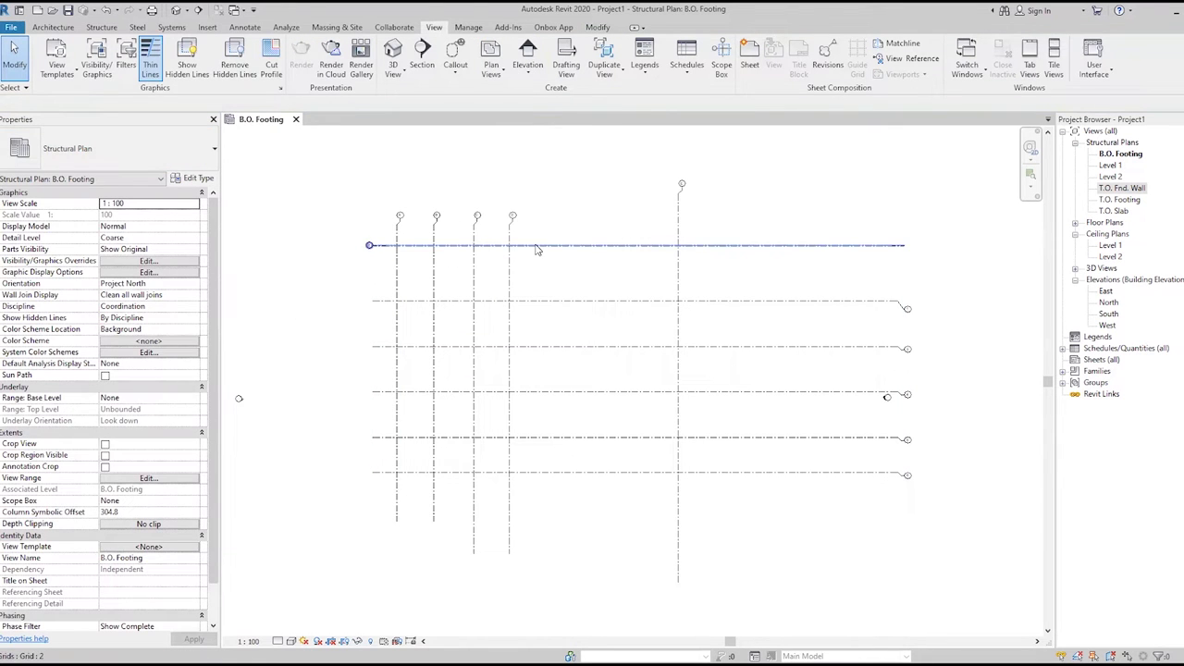
Change grid 1 to the 6.5mm Bubble Custom Gap type.
{"action": "left_click", "coordinate": [534, 245]}
{"action": "left_click", "coordinate": [320, 316]}
{"action": "left_click", "coordinate": [572, 306]}
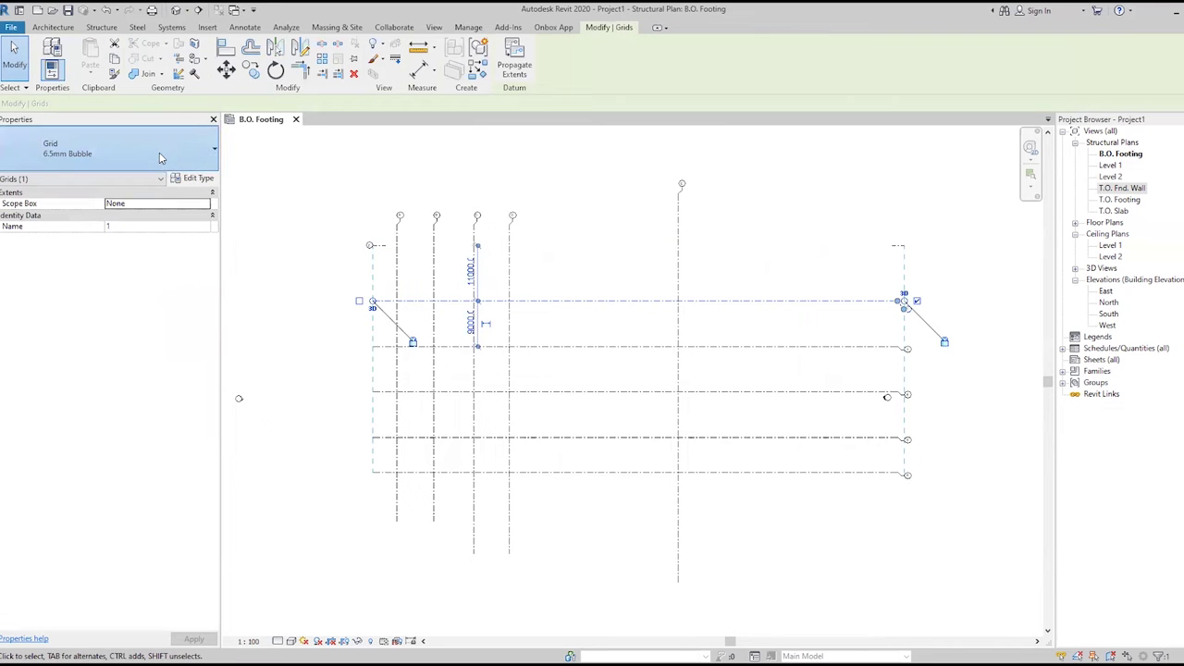
{"action": "left_click", "coordinate": [158, 158]}
{"action": "left_click", "coordinate": [268, 335]}
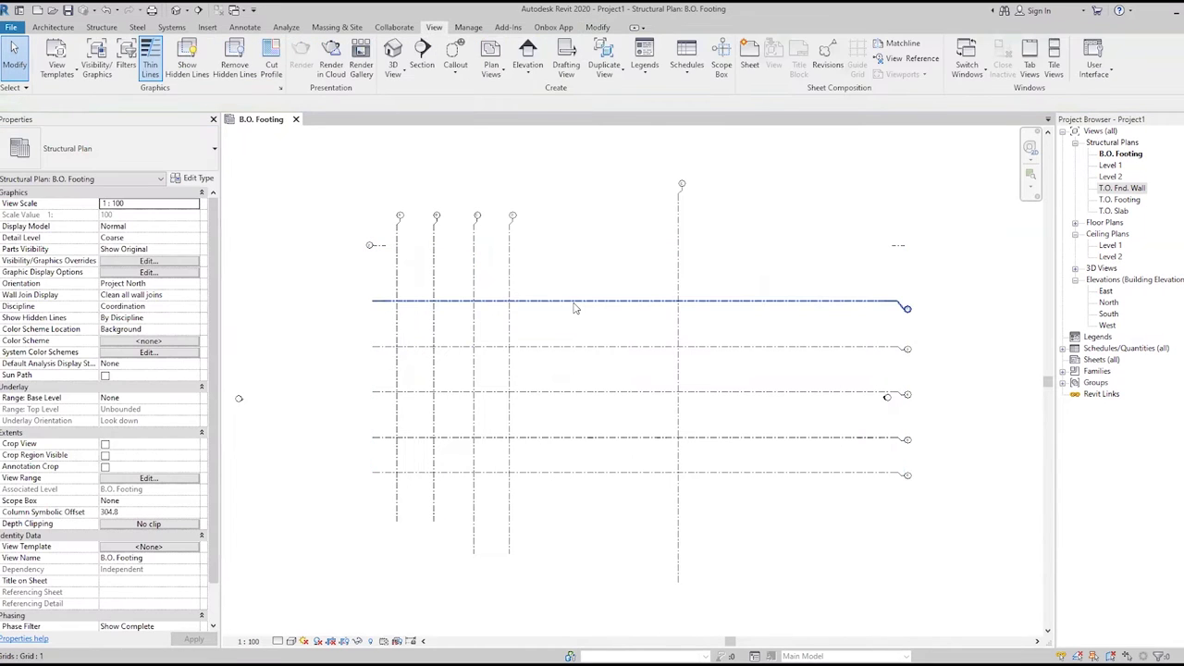
{"action": "left_click", "coordinate": [637, 308]}
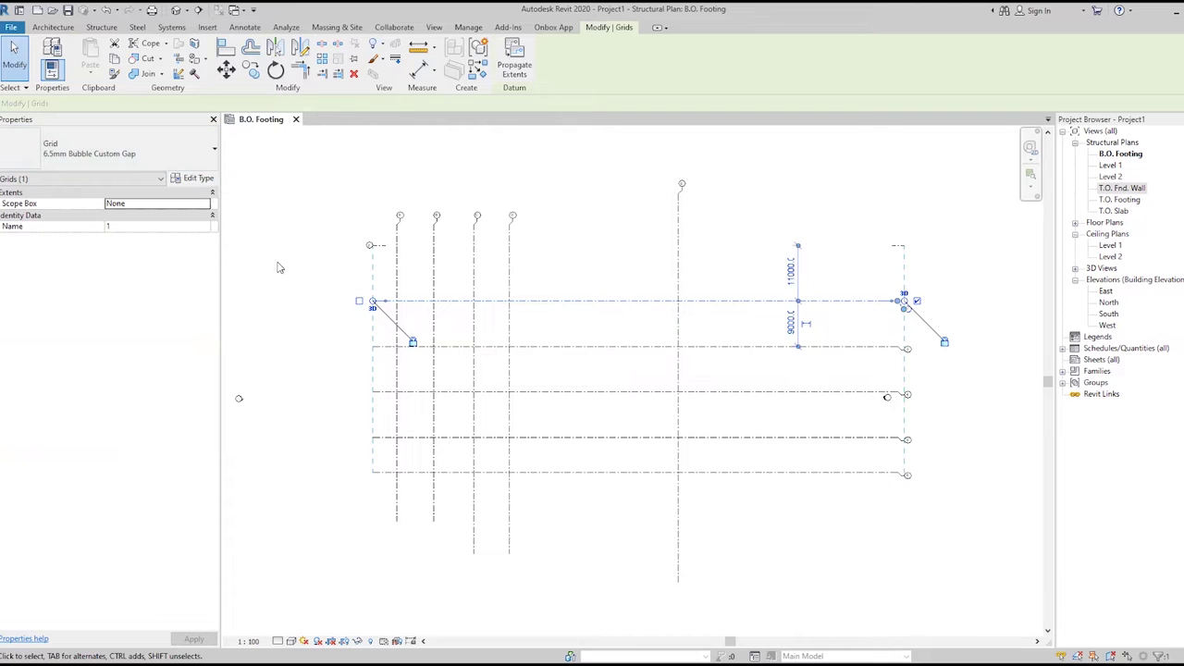
{"action": "left_click", "coordinate": [188, 157]}
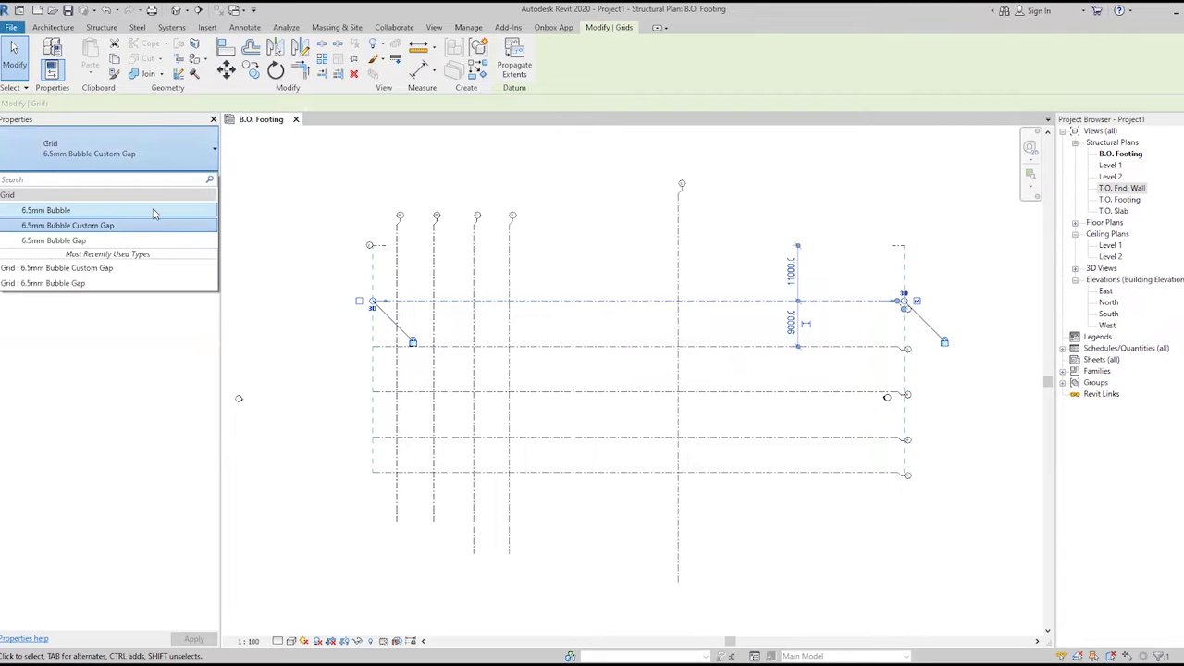
{"action": "key", "text": "Escape"}
Return grid 2 to the plain 6.5mm Bubble type.
{"action": "left_click", "coordinate": [557, 246]}
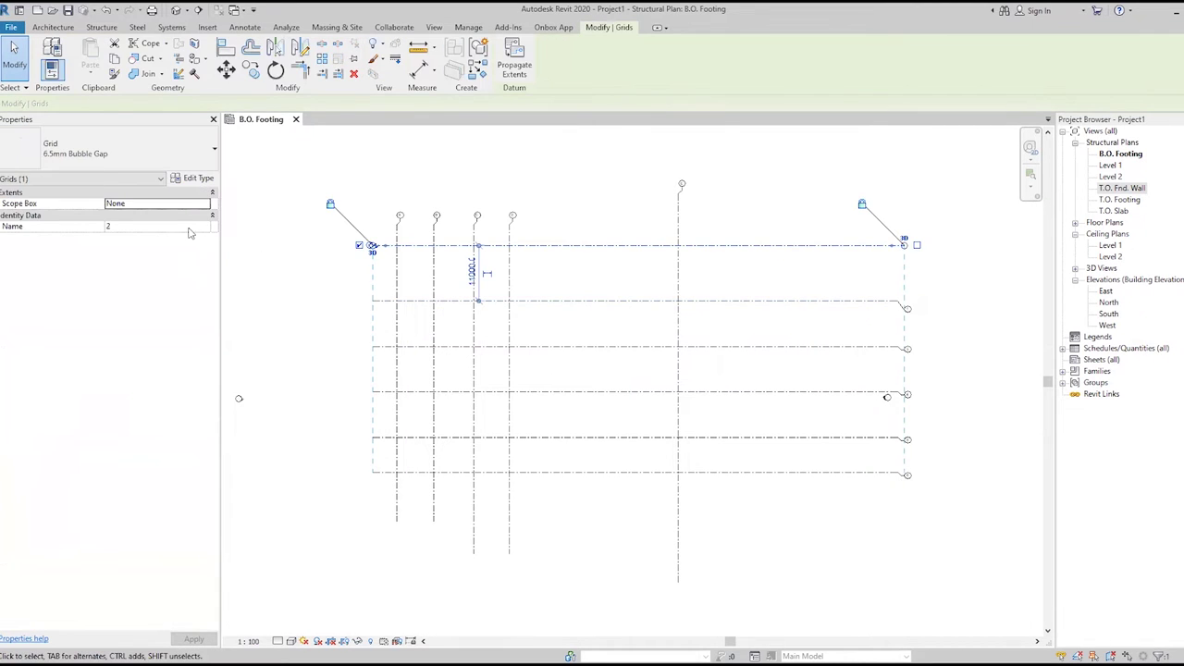
{"action": "left_click", "coordinate": [111, 148]}
{"action": "left_click", "coordinate": [154, 228]}
{"action": "left_click", "coordinate": [294, 335]}
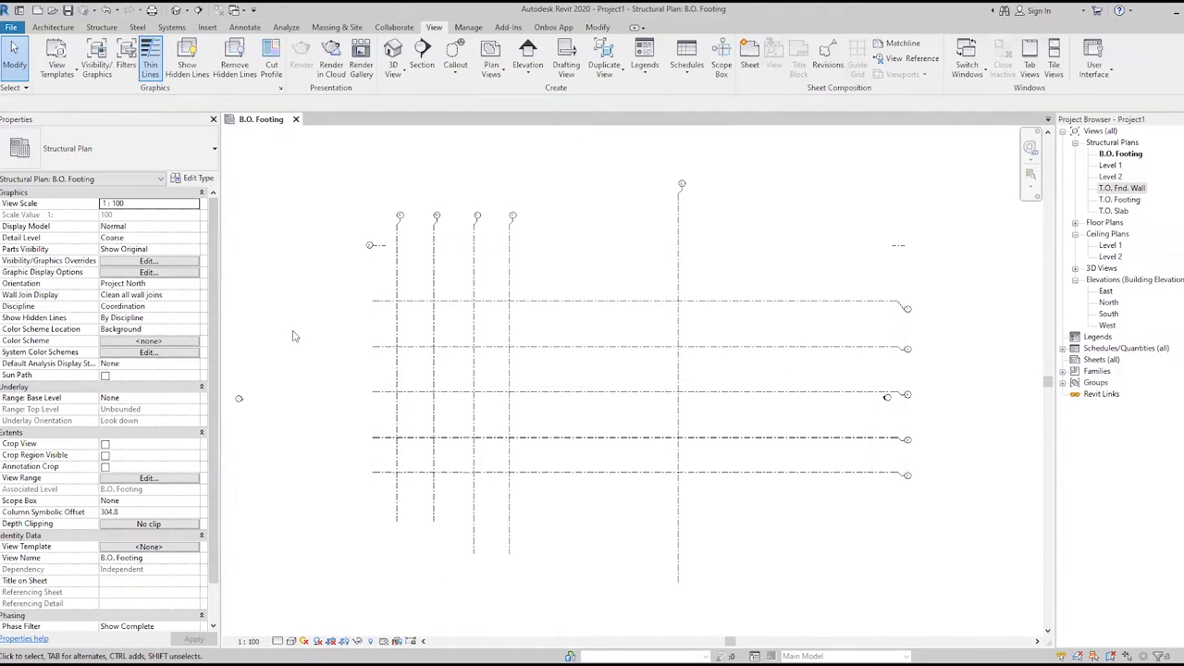
{"action": "left_click", "coordinate": [555, 246]}
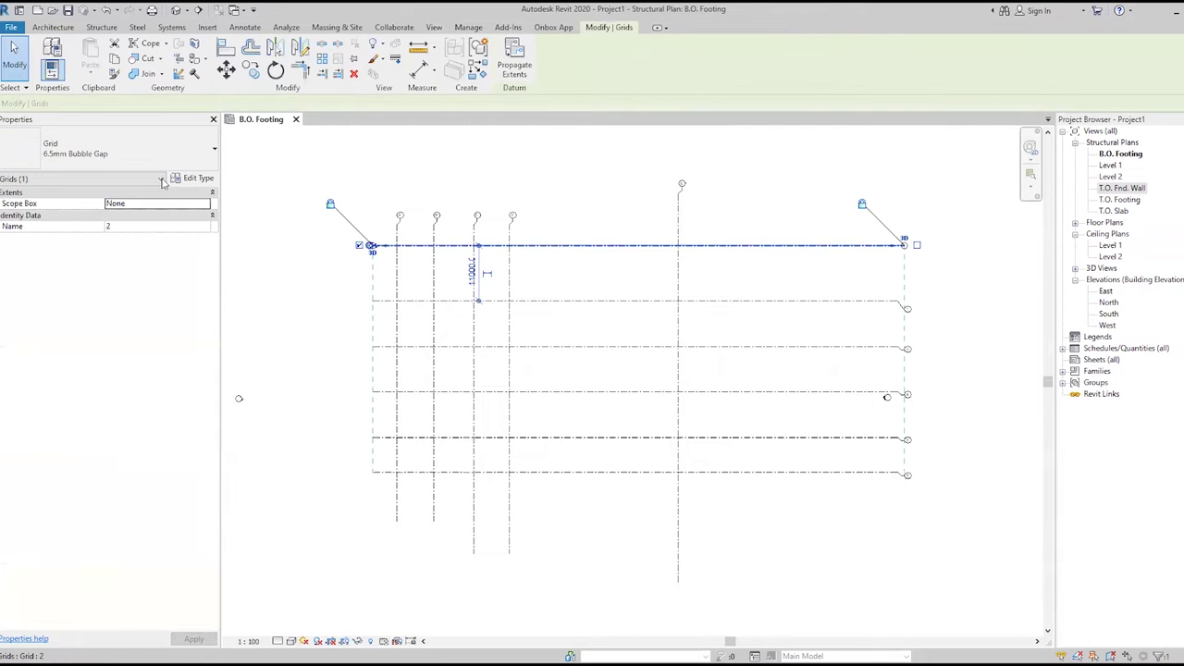
{"action": "left_click", "coordinate": [111, 148]}
{"action": "left_click", "coordinate": [259, 319]}
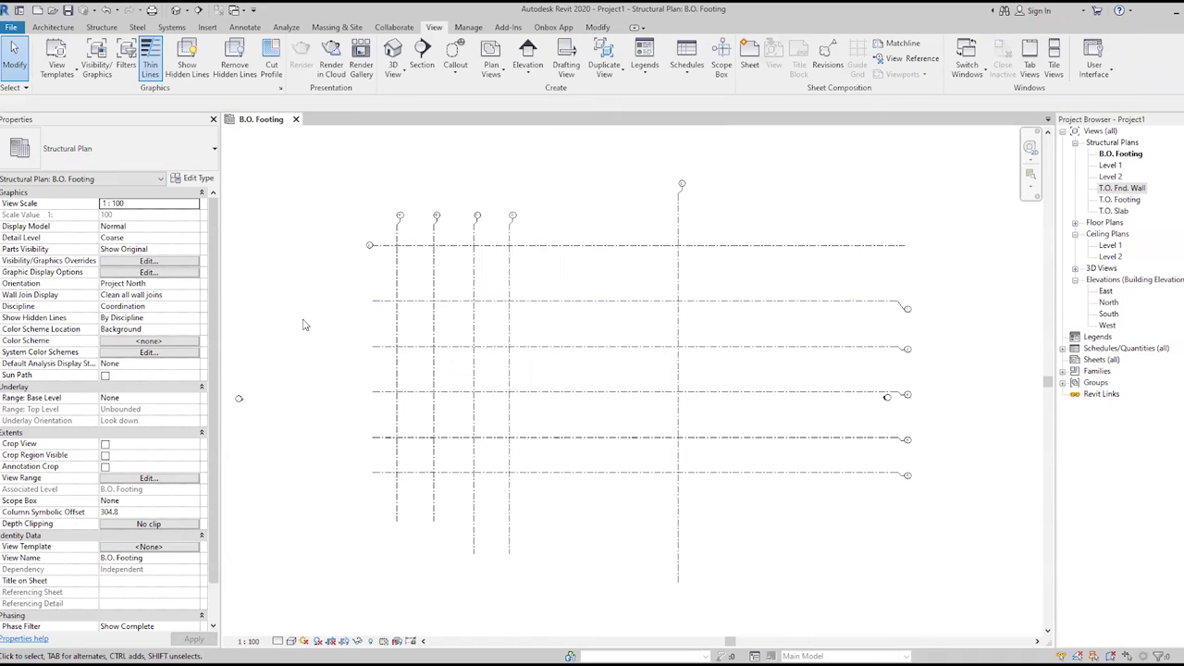
{"action": "scroll", "coordinate": [303, 324], "scroll_direction": "down", "scroll_amount": 1}
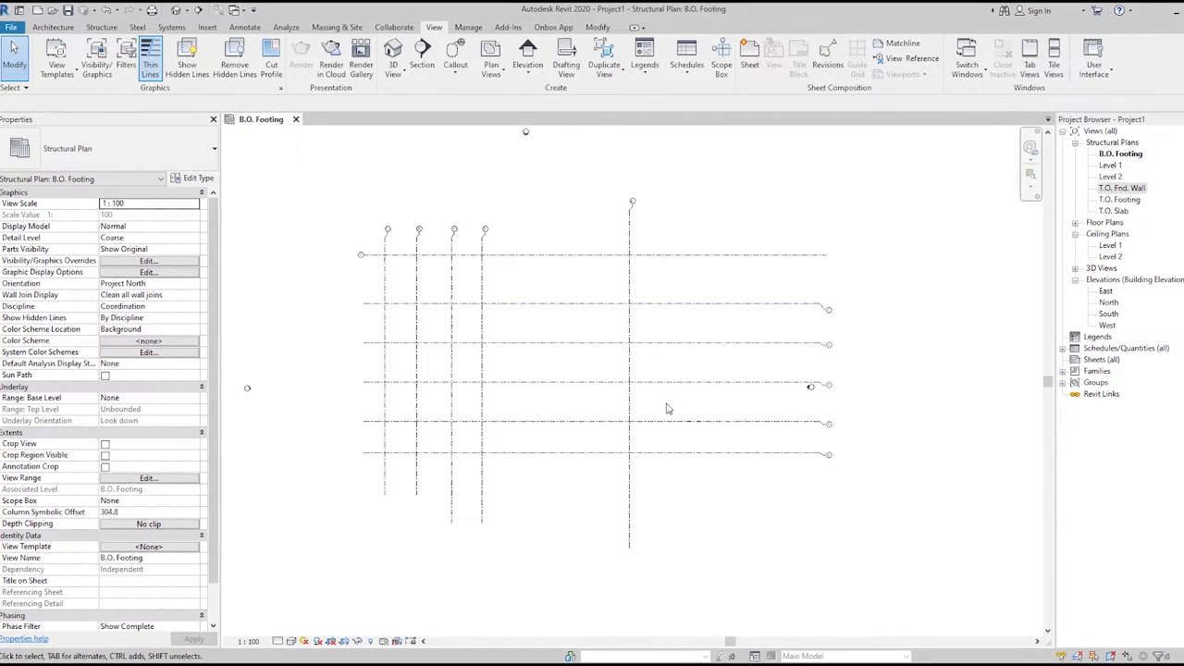
{"action": "left_click", "coordinate": [684, 451]}
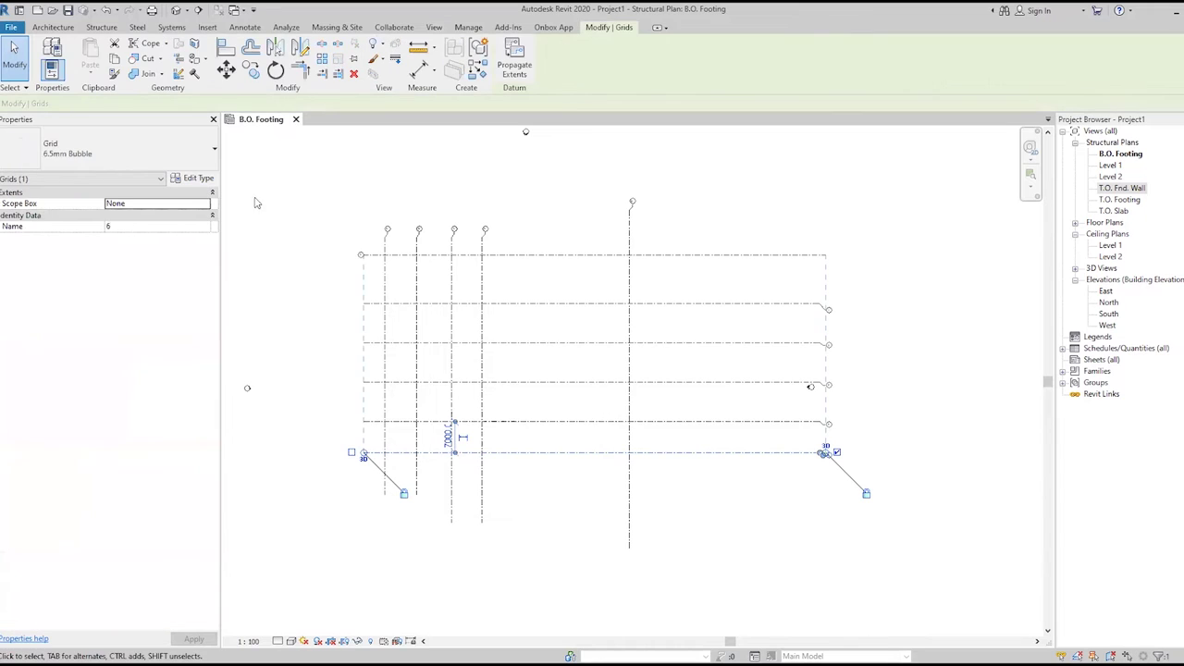
{"action": "left_click", "coordinate": [167, 152]}
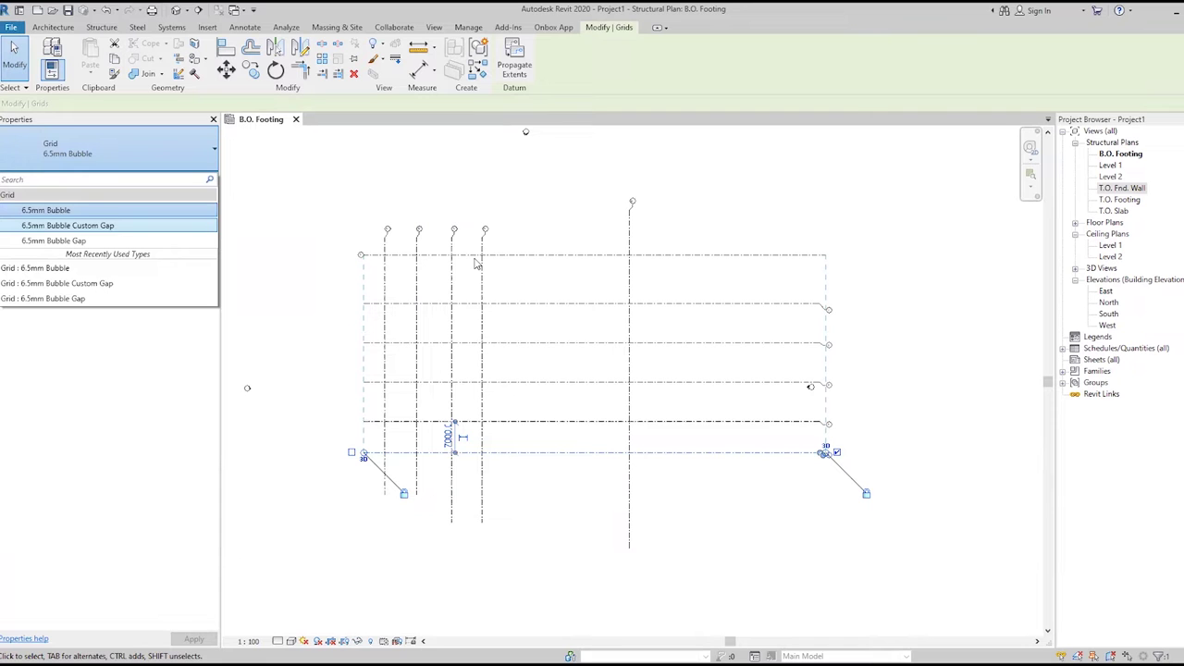
{"action": "left_click", "coordinate": [305, 253]}
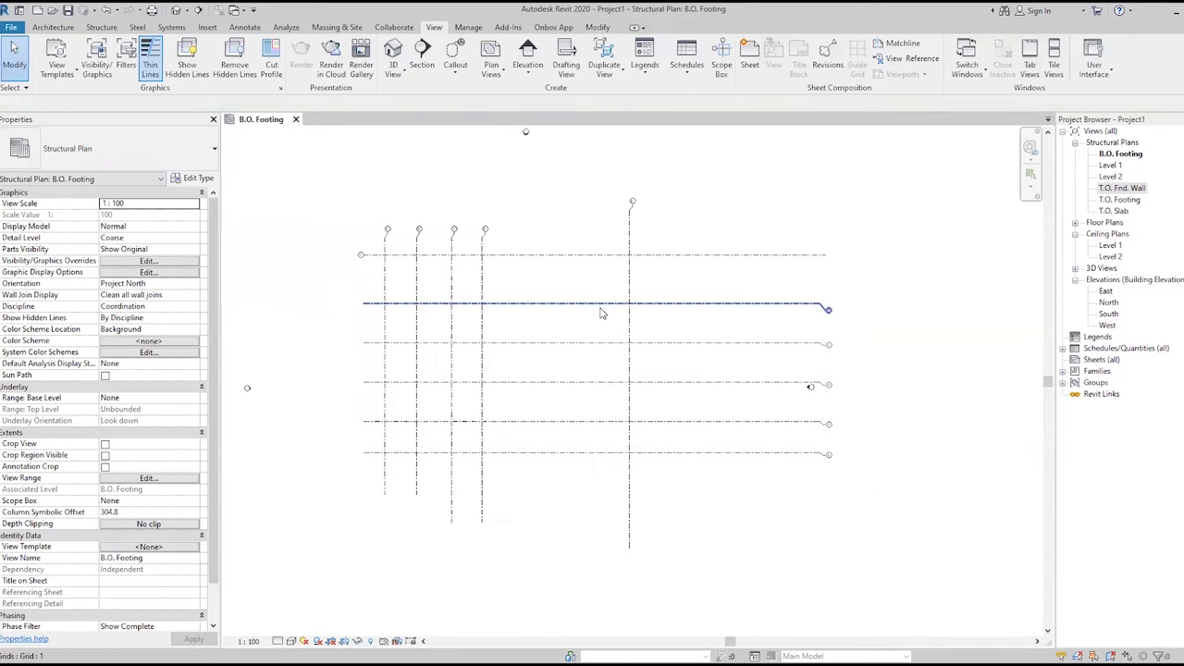
{"action": "left_click", "coordinate": [568, 256]}
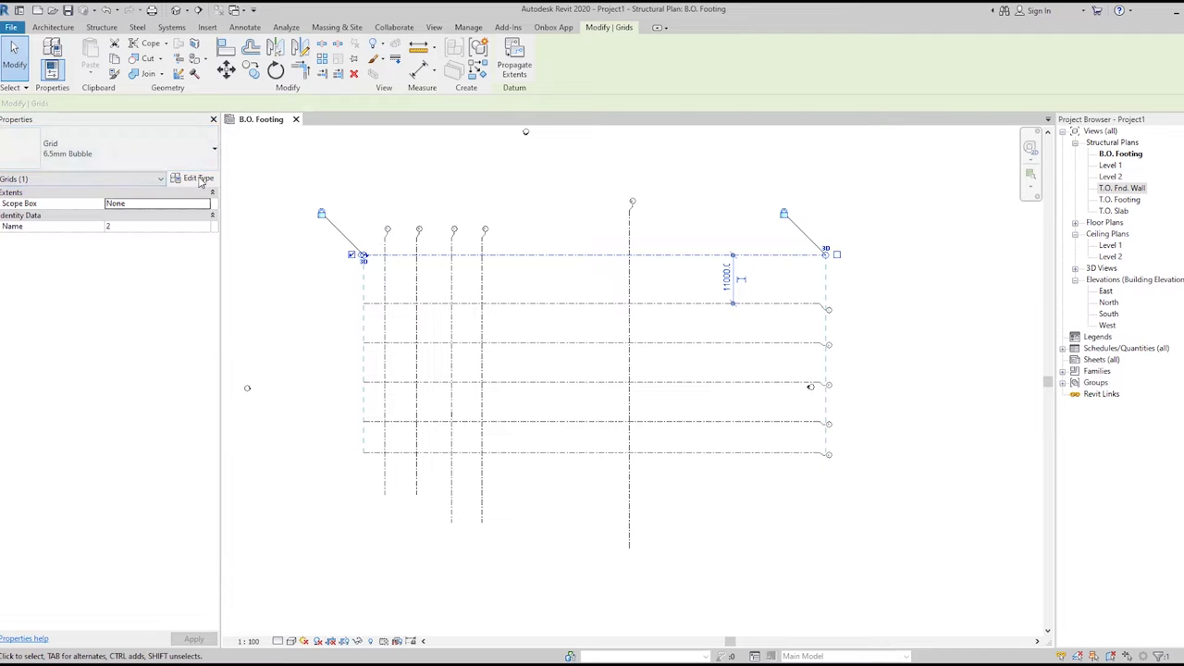
Open the grid's Type Properties with the 6.5mm Bubble type selected.
{"action": "left_click", "coordinate": [197, 179]}
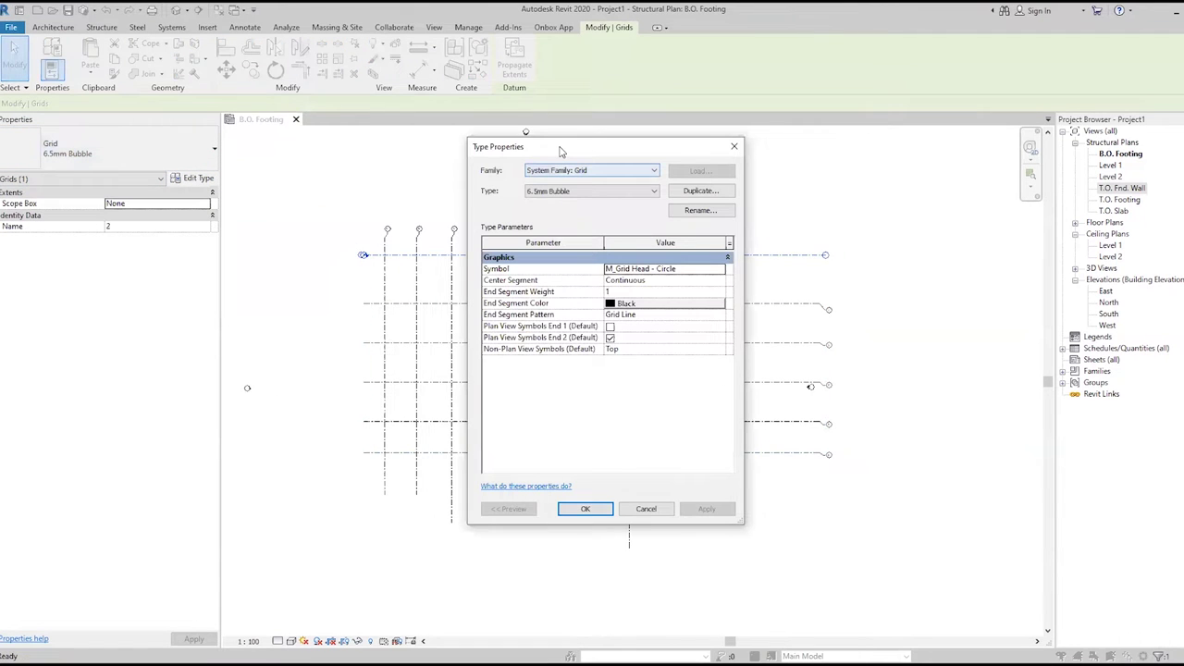
{"action": "left_click_drag", "start_coordinate": [560, 150], "coordinate": [111, 150]}
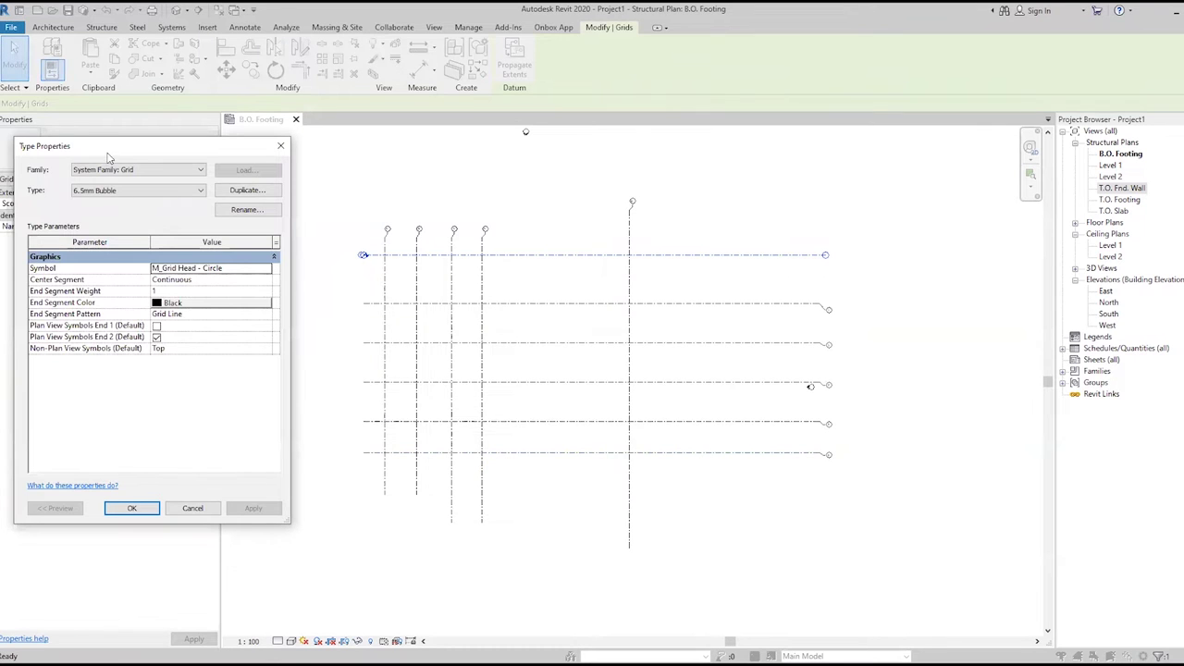
{"action": "left_click_drag", "start_coordinate": [107, 158], "coordinate": [115, 277]}
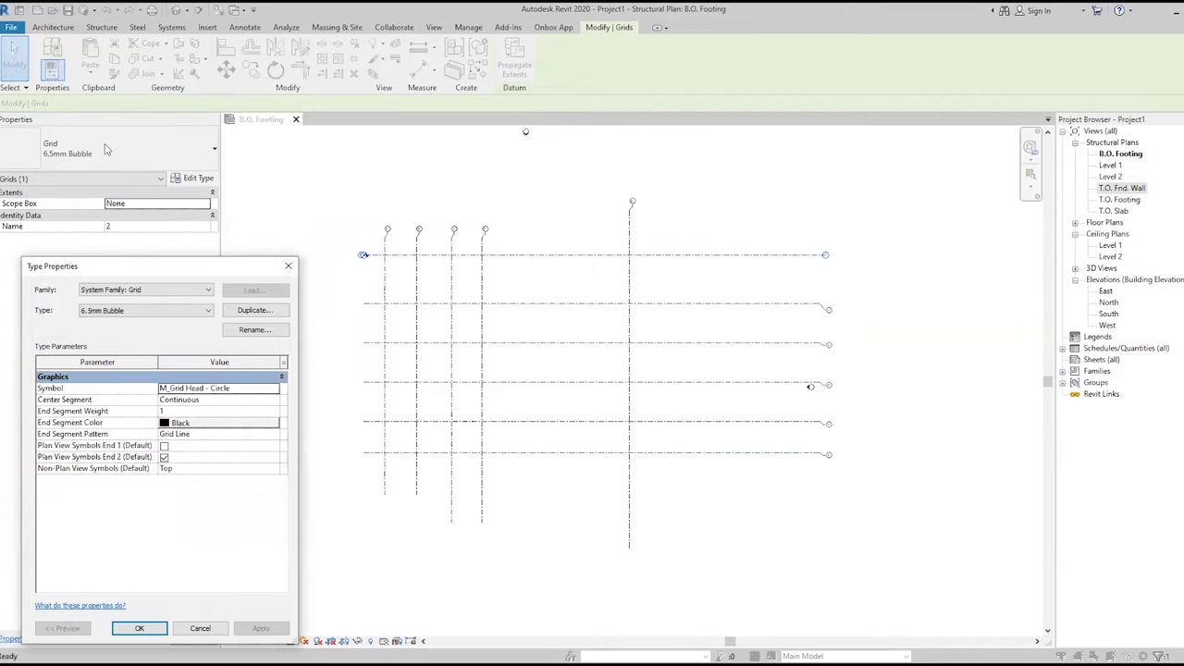
{"action": "left_click", "coordinate": [124, 312]}
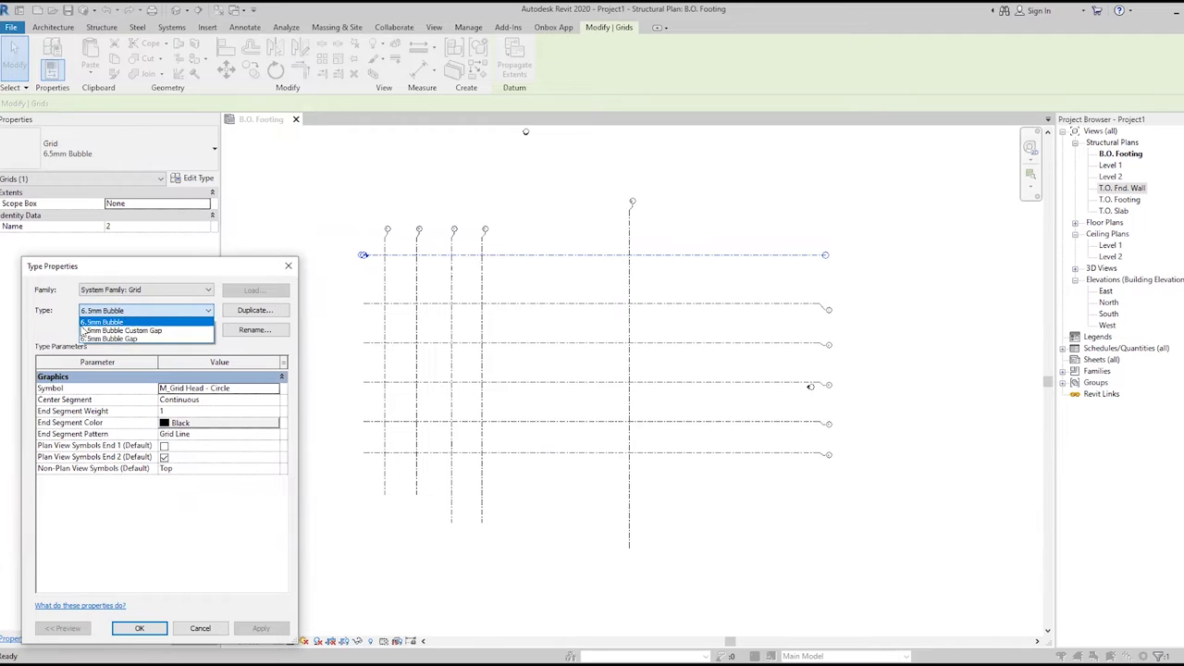
{"action": "left_click", "coordinate": [55, 330]}
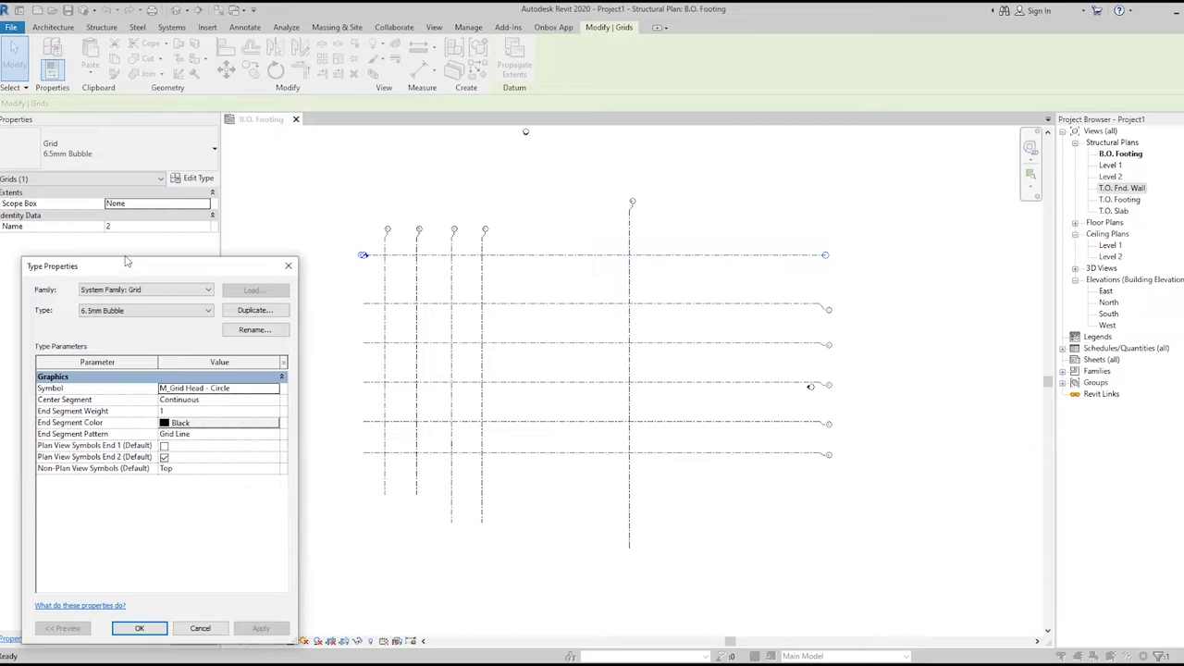
{"action": "left_click_drag", "start_coordinate": [127, 261], "coordinate": [113, 145]}
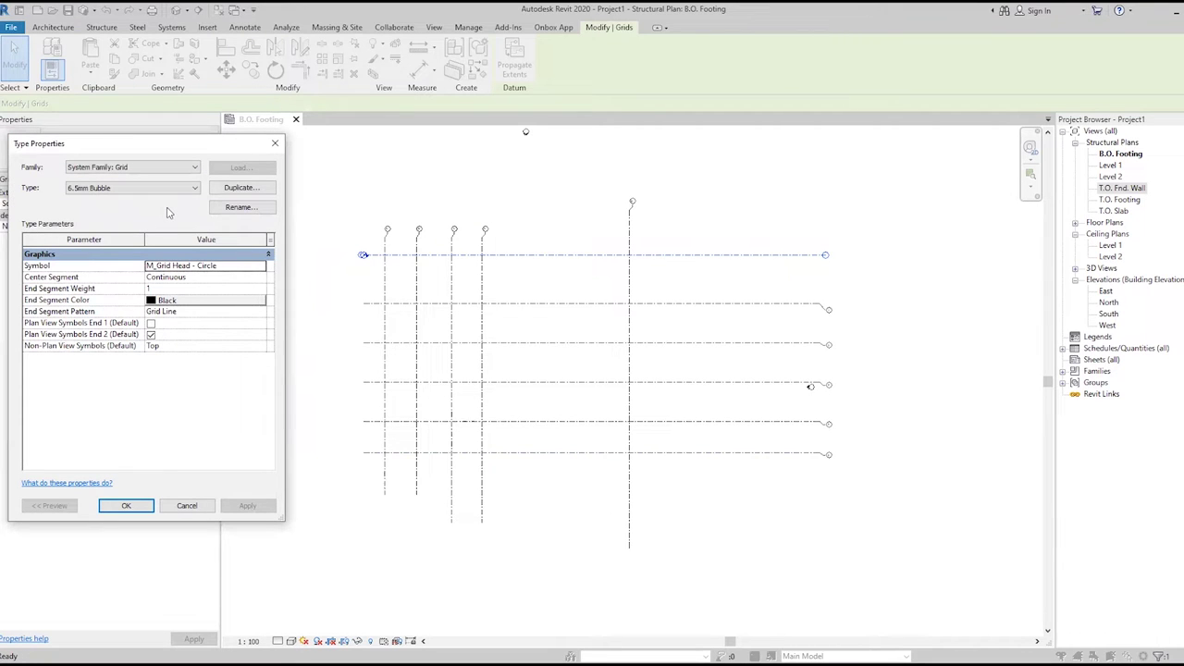
Browse the grid types, abandon a duplicate, and return to 6.5mm Bubble.
{"action": "left_click", "coordinate": [112, 192]}
{"action": "left_click", "coordinate": [162, 190]}
{"action": "left_click", "coordinate": [172, 167]}
{"action": "left_click", "coordinate": [172, 166]}
{"action": "left_click", "coordinate": [200, 148]}
{"action": "left_click", "coordinate": [218, 194]}
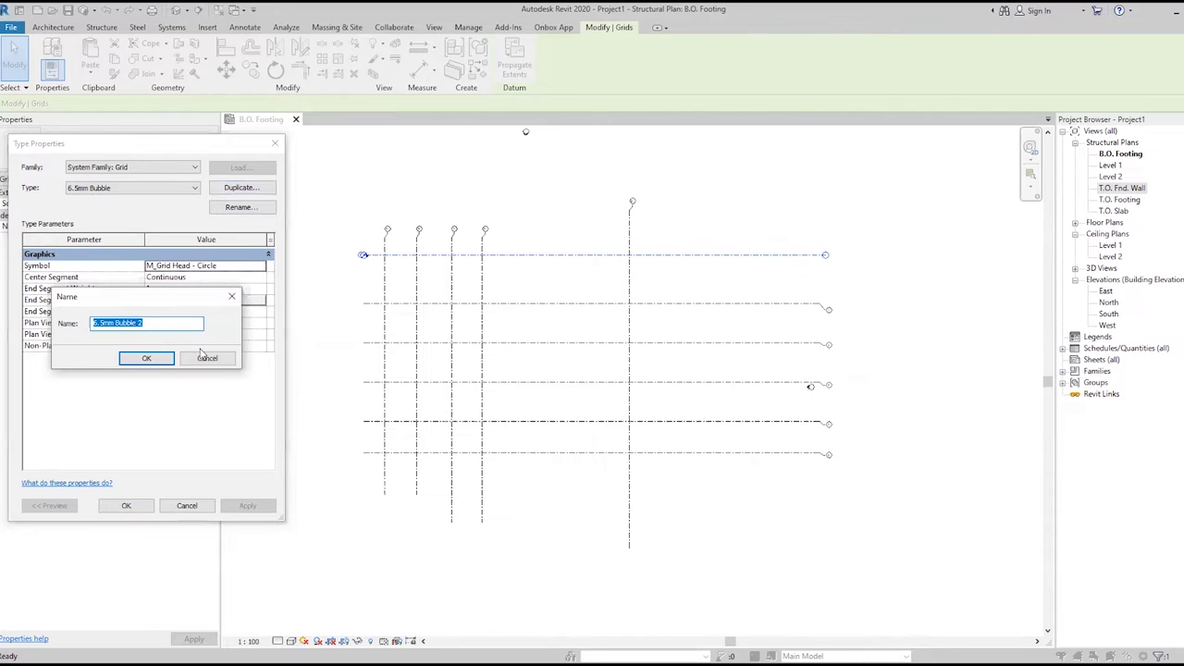
{"action": "left_click", "coordinate": [207, 358]}
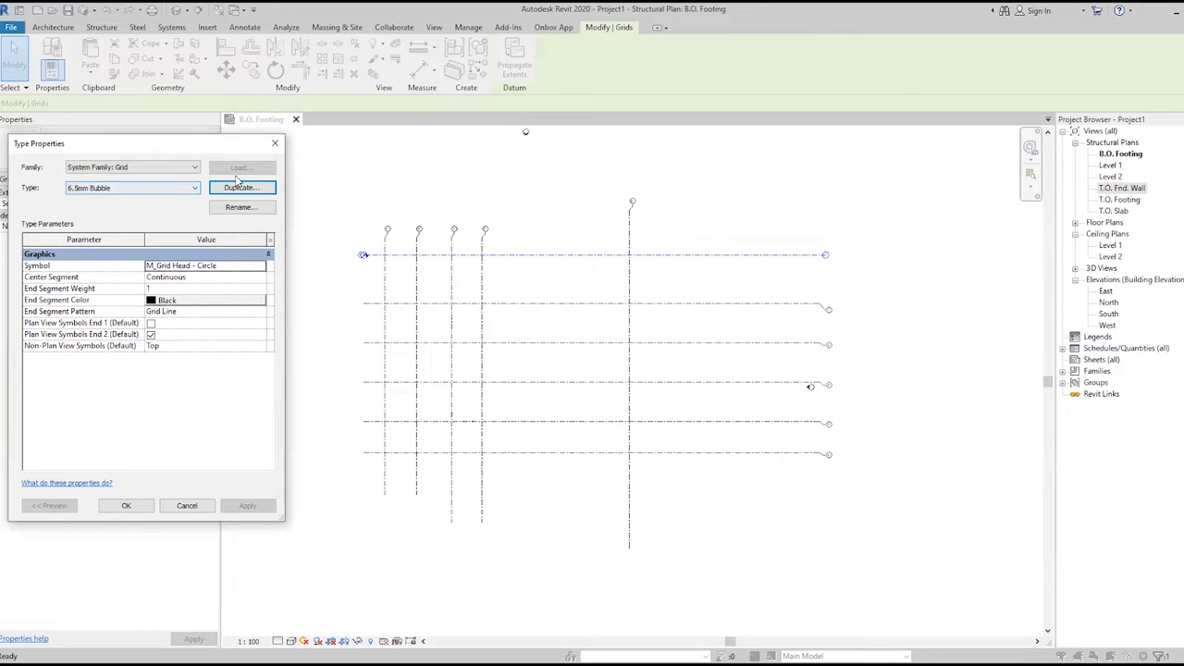
{"action": "left_click", "coordinate": [171, 191]}
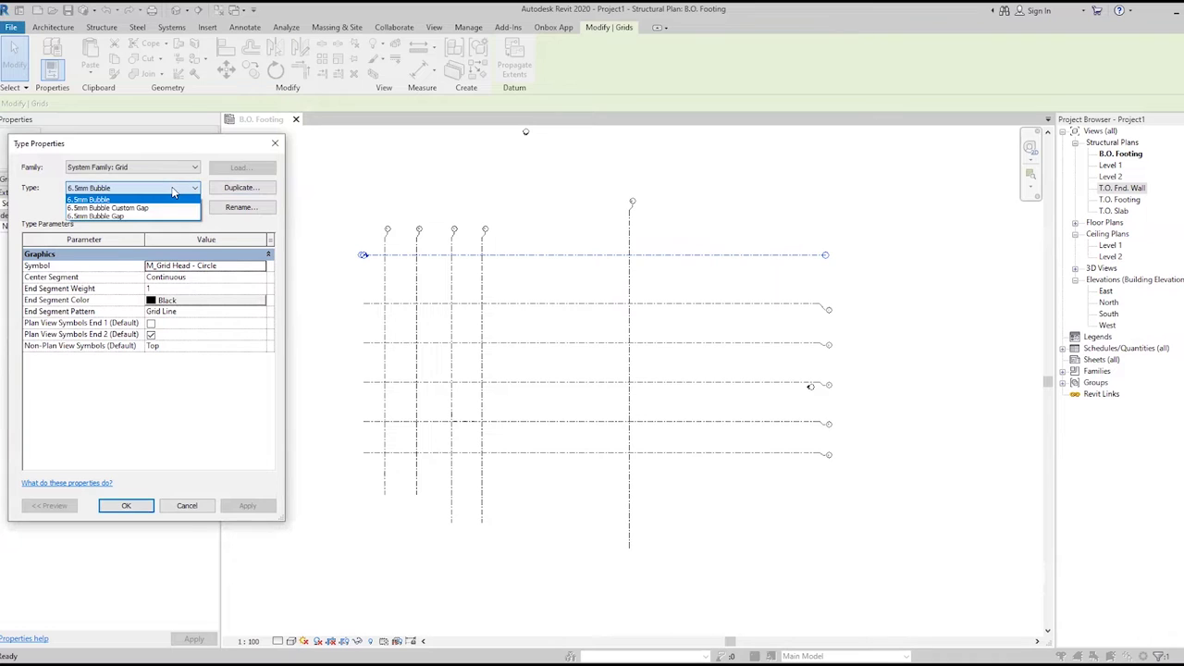
{"action": "left_click", "coordinate": [162, 188]}
{"action": "left_click", "coordinate": [162, 188]}
{"action": "left_click", "coordinate": [162, 208]}
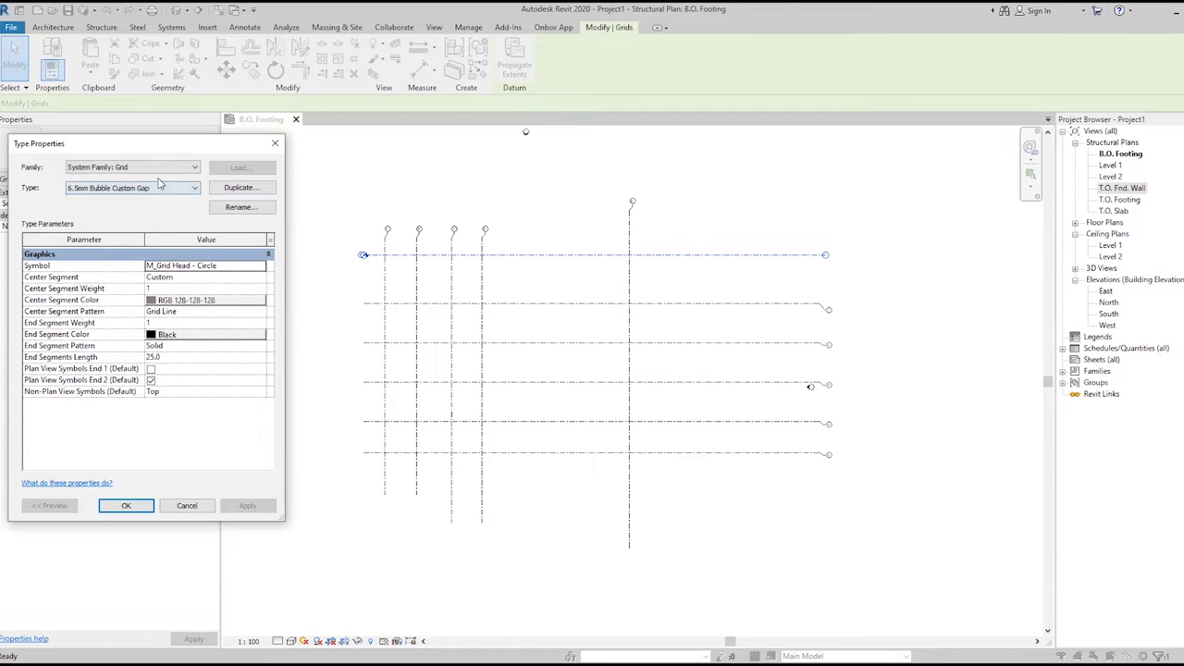
{"action": "left_click", "coordinate": [158, 174]}
{"action": "left_click", "coordinate": [153, 177]}
{"action": "left_click", "coordinate": [155, 191]}
{"action": "key", "text": "Up"}
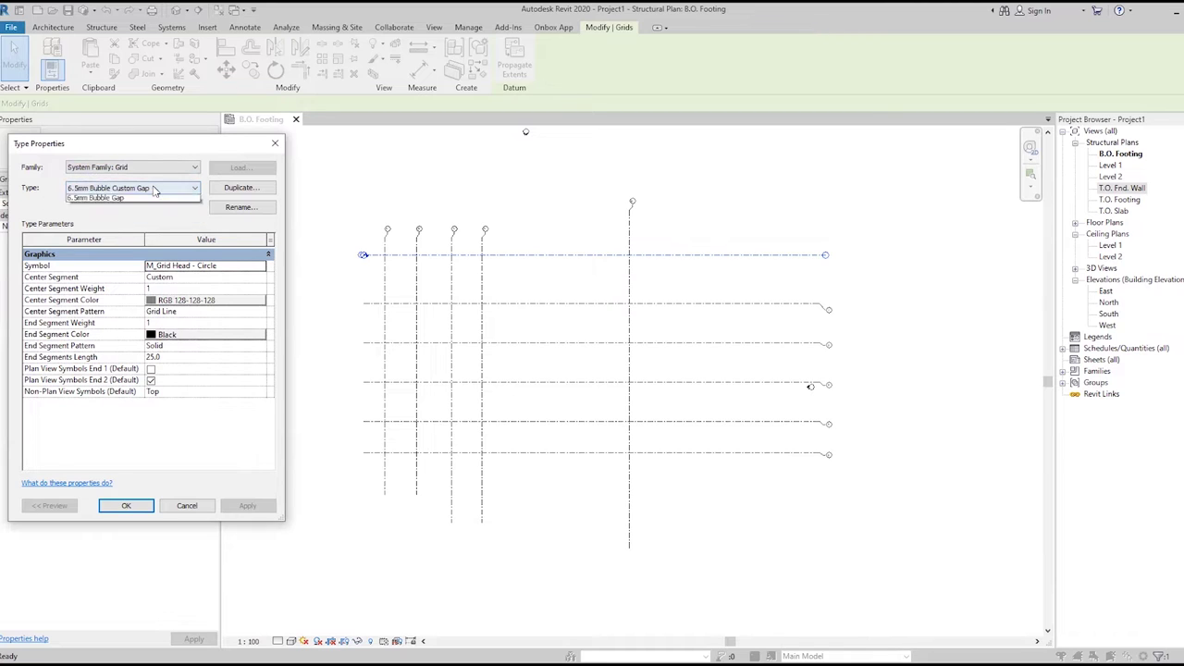
{"action": "key", "text": "Return"}
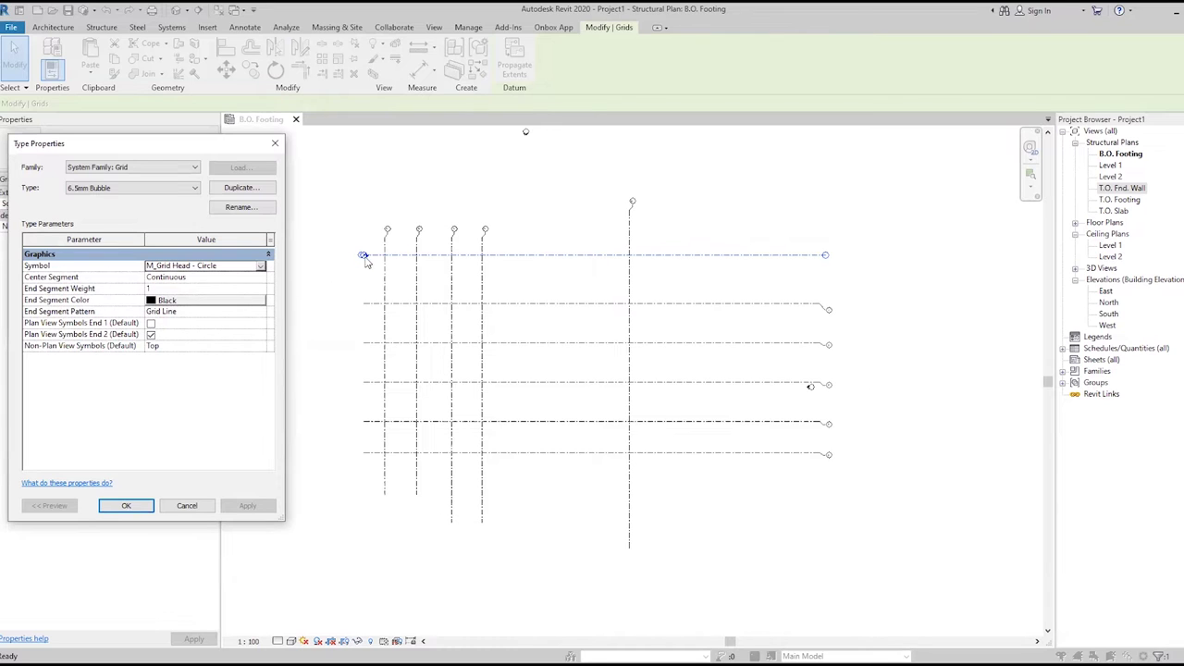
Set the Symbol to M_Grid Head - No Bubble and apply it.
{"action": "left_click", "coordinate": [262, 268]}
{"action": "left_click", "coordinate": [263, 267]}
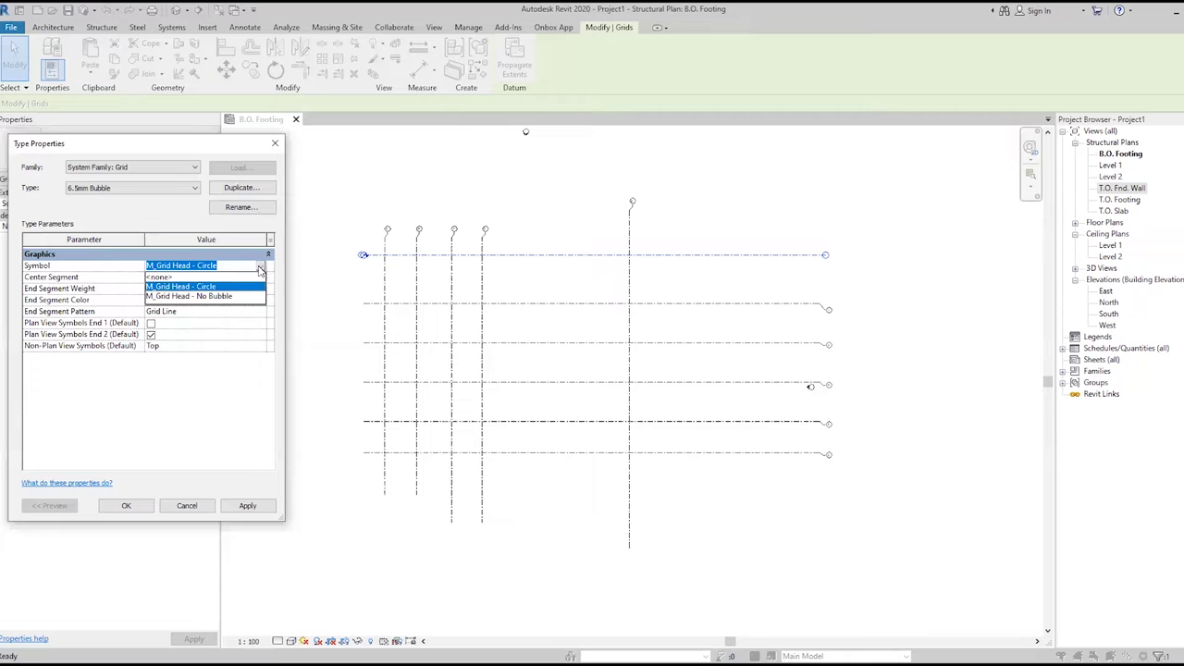
{"action": "left_click", "coordinate": [220, 296]}
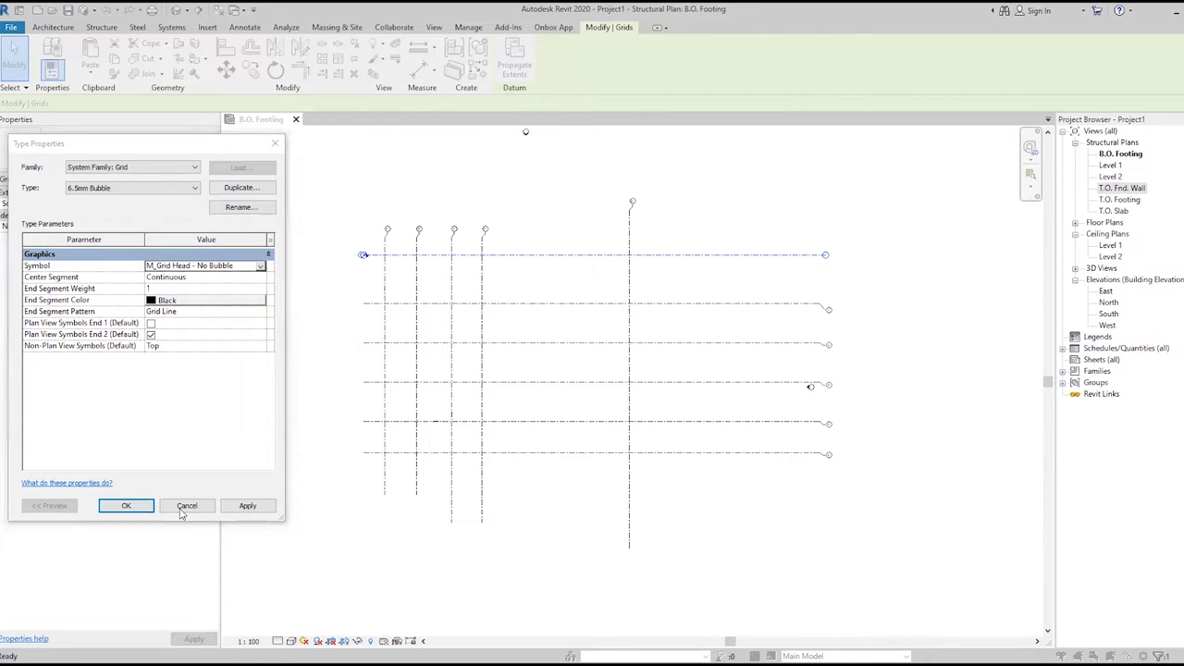
{"action": "left_click", "coordinate": [247, 505]}
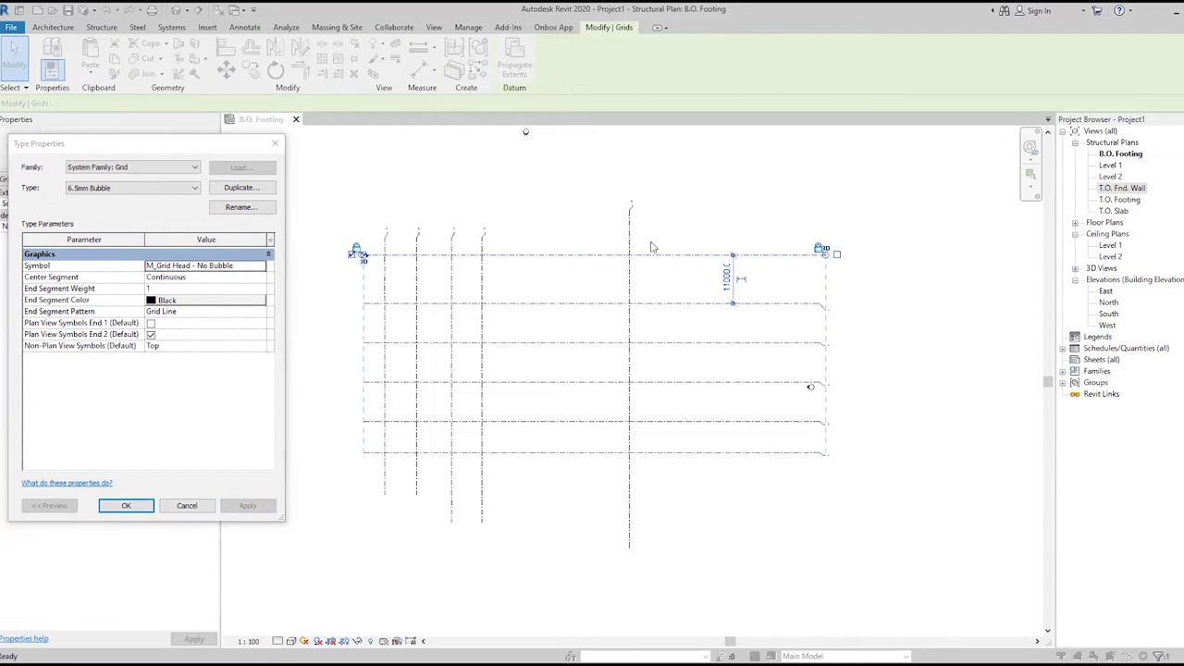
{"action": "left_click", "coordinate": [126, 505]}
Set grid 2's type Symbol back to M_Grid Head - Circle.
{"action": "scroll", "coordinate": [841, 386], "scroll_direction": "up", "scroll_amount": 1}
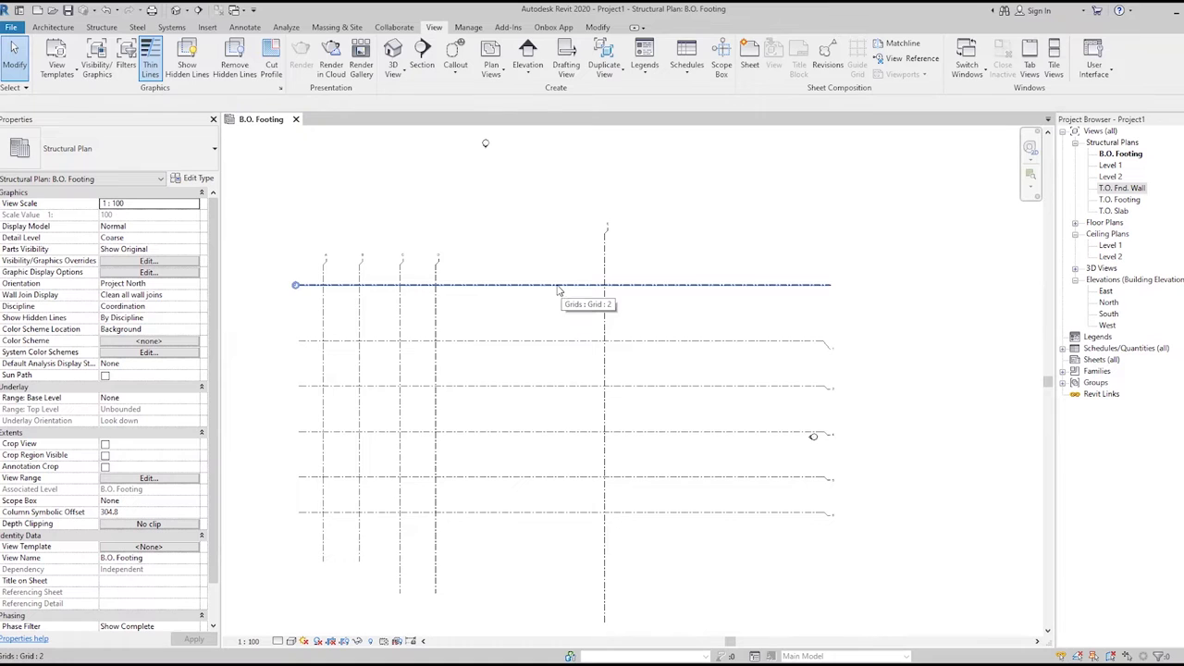
{"action": "left_click", "coordinate": [507, 285]}
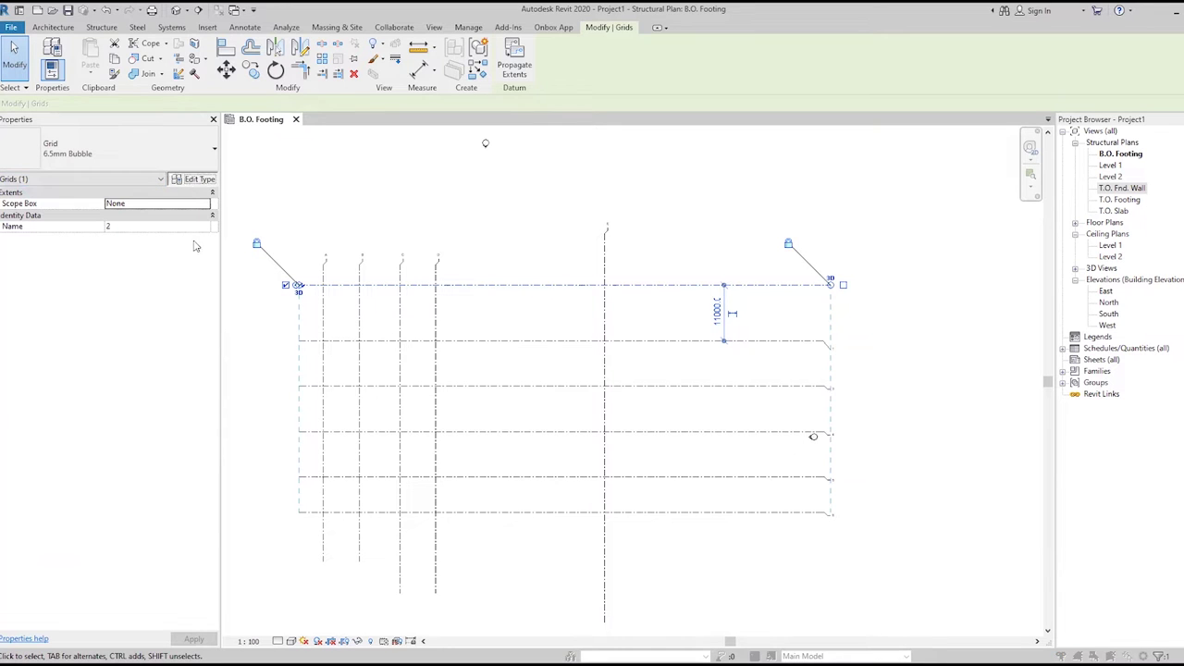
{"action": "left_click", "coordinate": [194, 179]}
{"action": "left_click", "coordinate": [261, 267]}
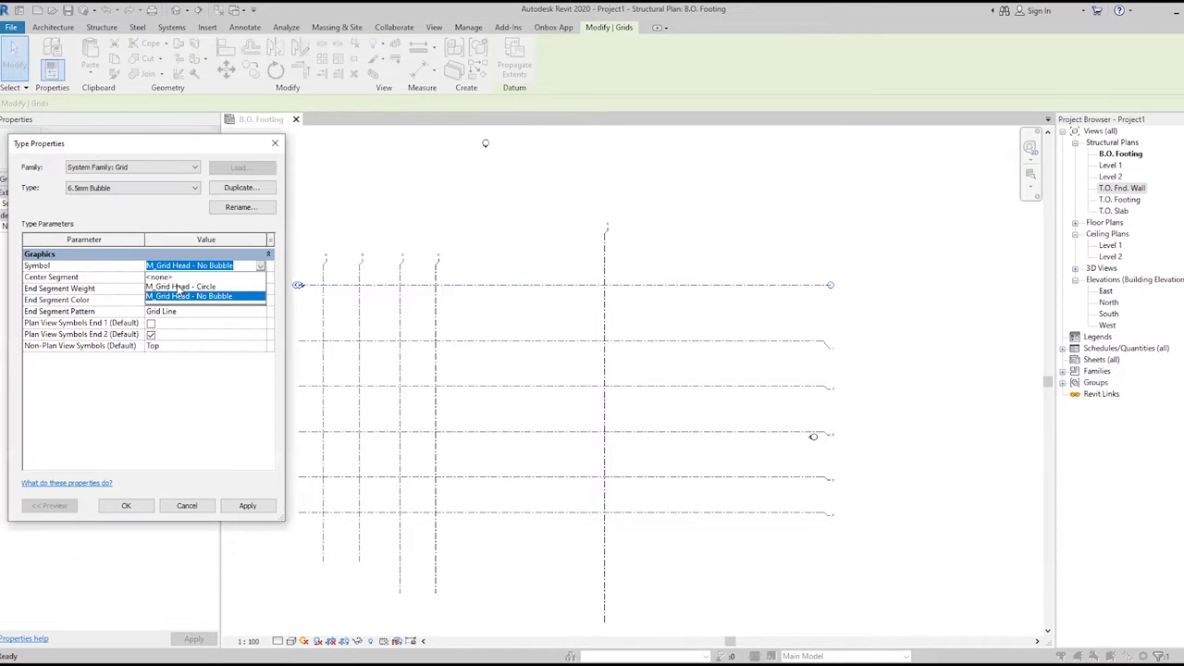
{"action": "left_click", "coordinate": [185, 289]}
{"action": "left_click", "coordinate": [127, 507]}
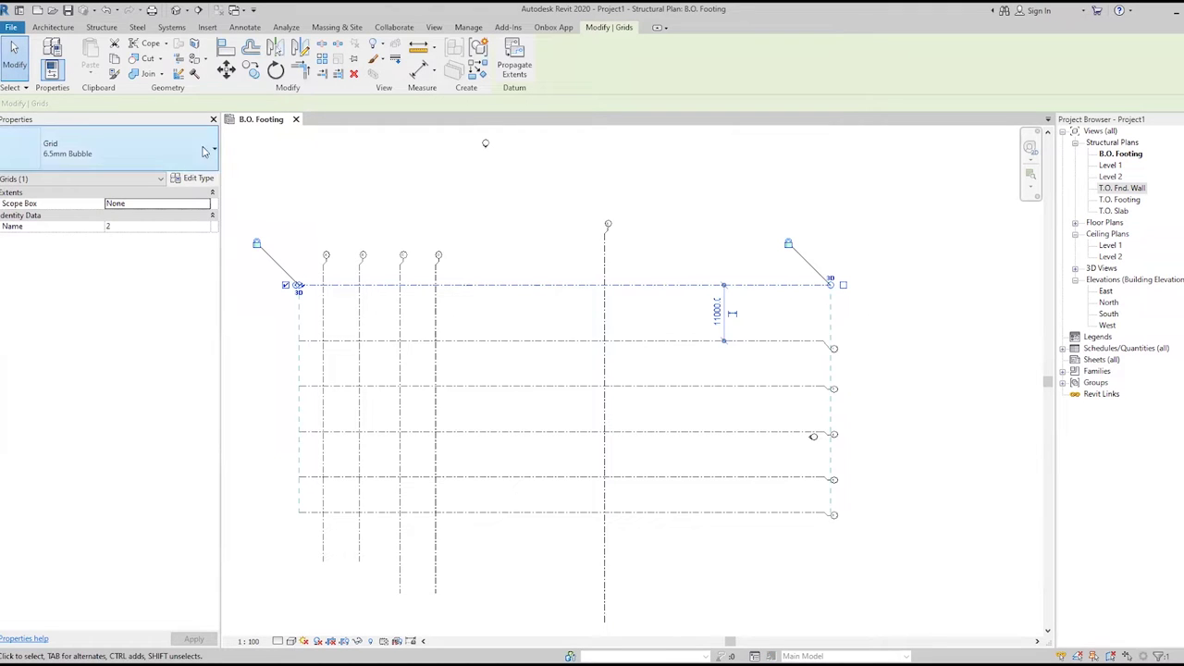
Reopen the grid type properties, keep the Circle head, and show Center Segment options.
{"action": "left_click", "coordinate": [194, 178]}
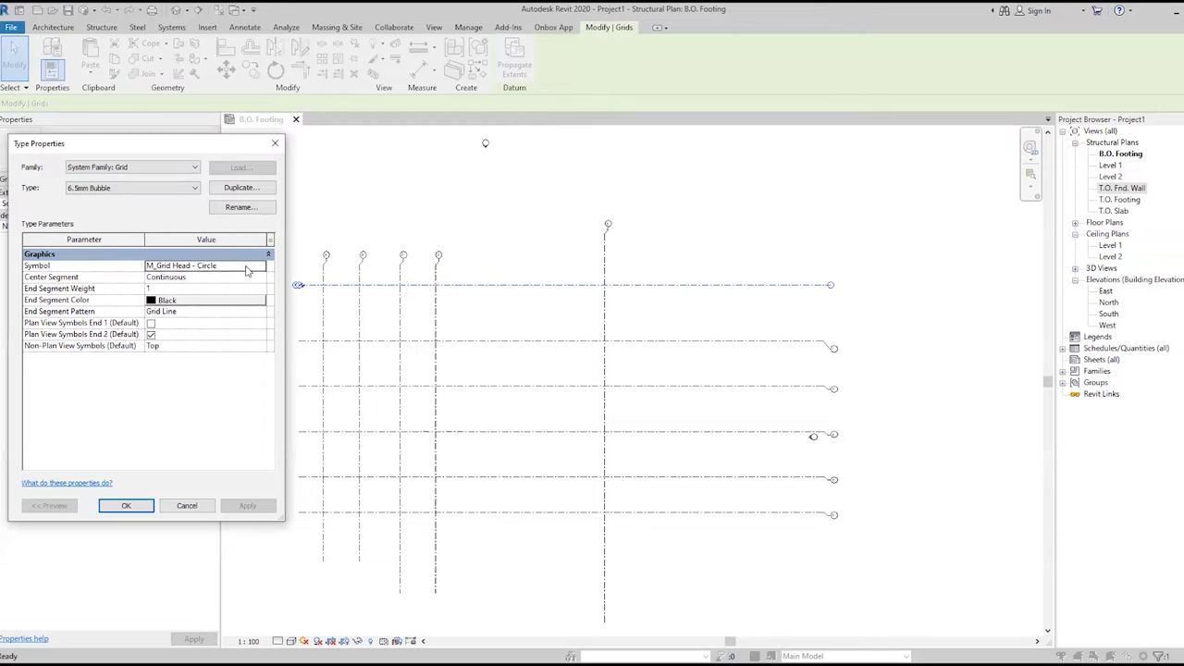
{"action": "left_click", "coordinate": [242, 267]}
{"action": "left_click", "coordinate": [185, 267]}
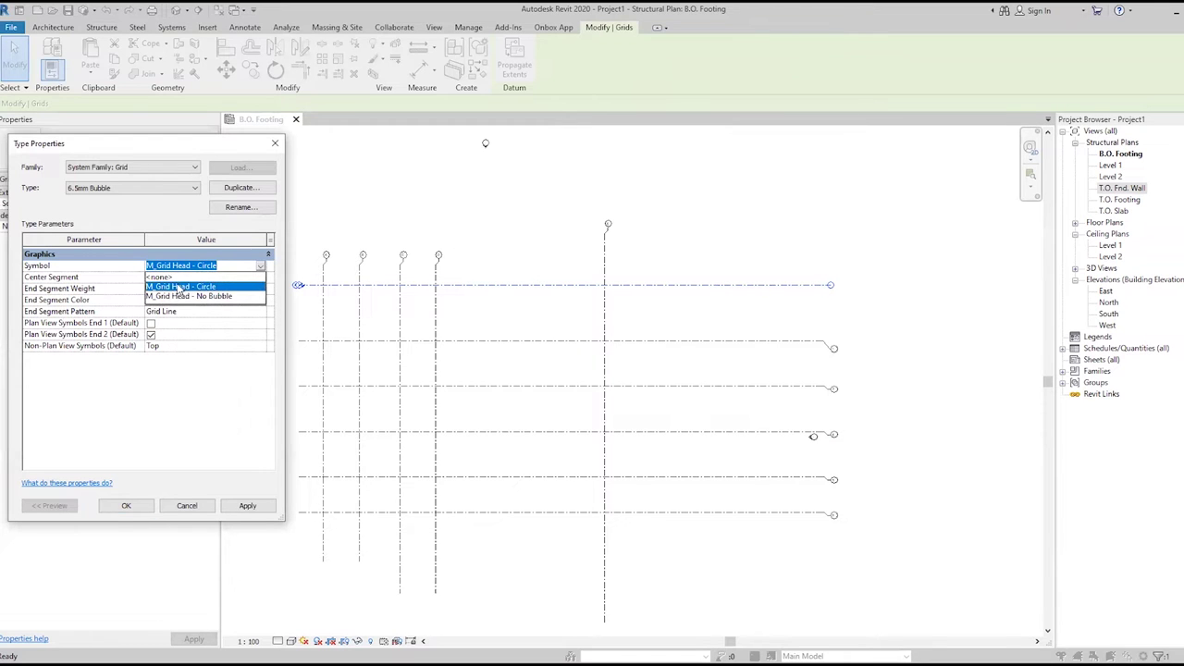
{"action": "left_click", "coordinate": [194, 422]}
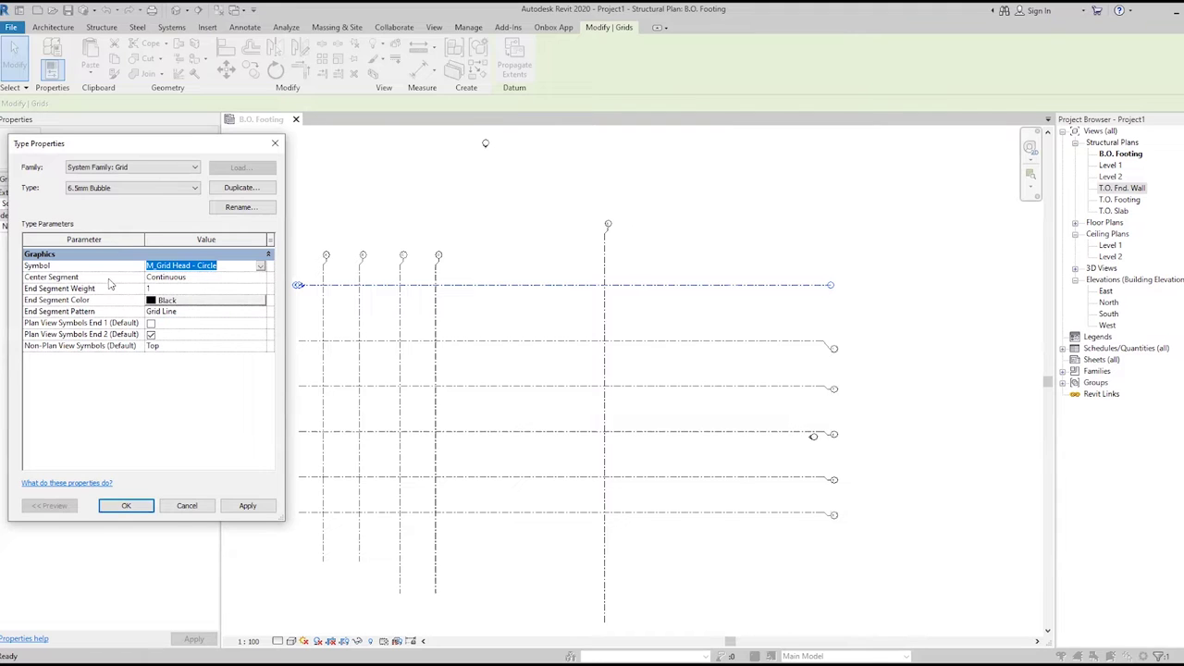
{"action": "left_click", "coordinate": [242, 277]}
{"action": "left_click", "coordinate": [262, 278]}
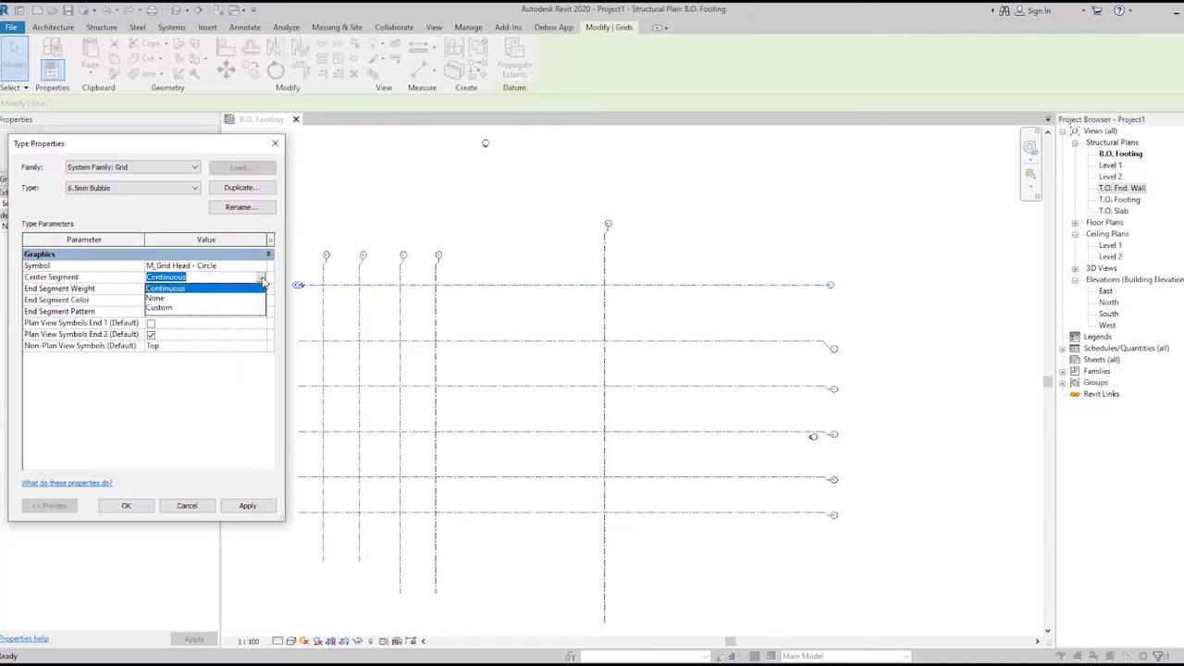
Set the 6.5mm Bubble type's Center Segment to None and confirm.
{"action": "left_click", "coordinate": [195, 423]}
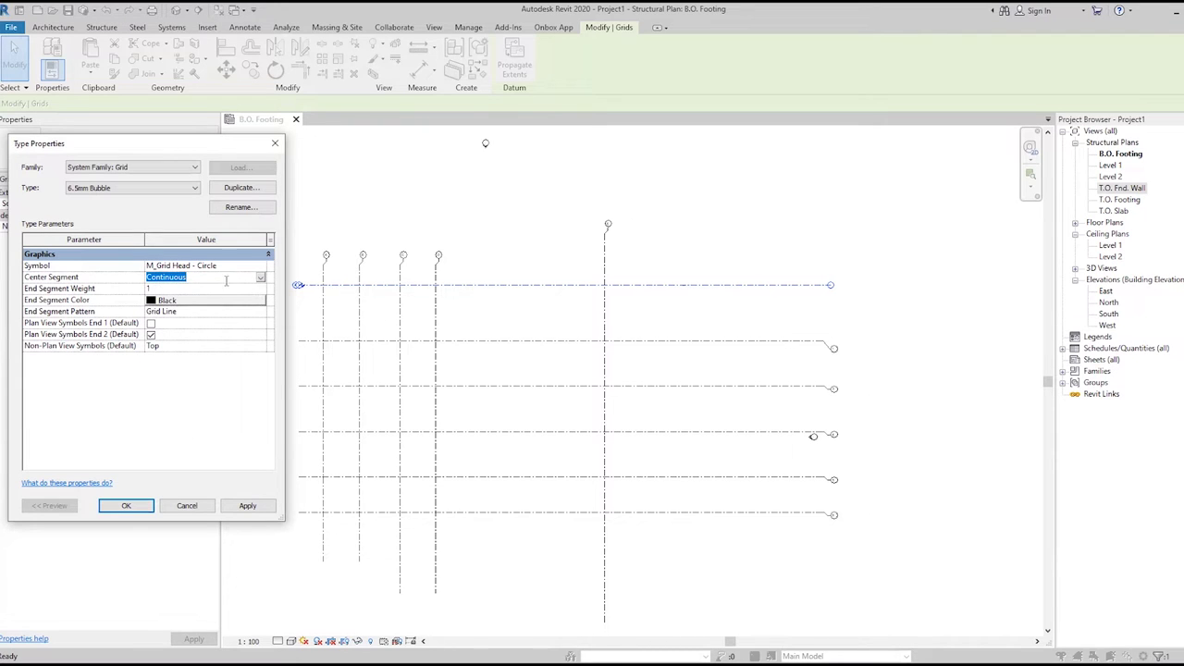
{"action": "left_click", "coordinate": [261, 278]}
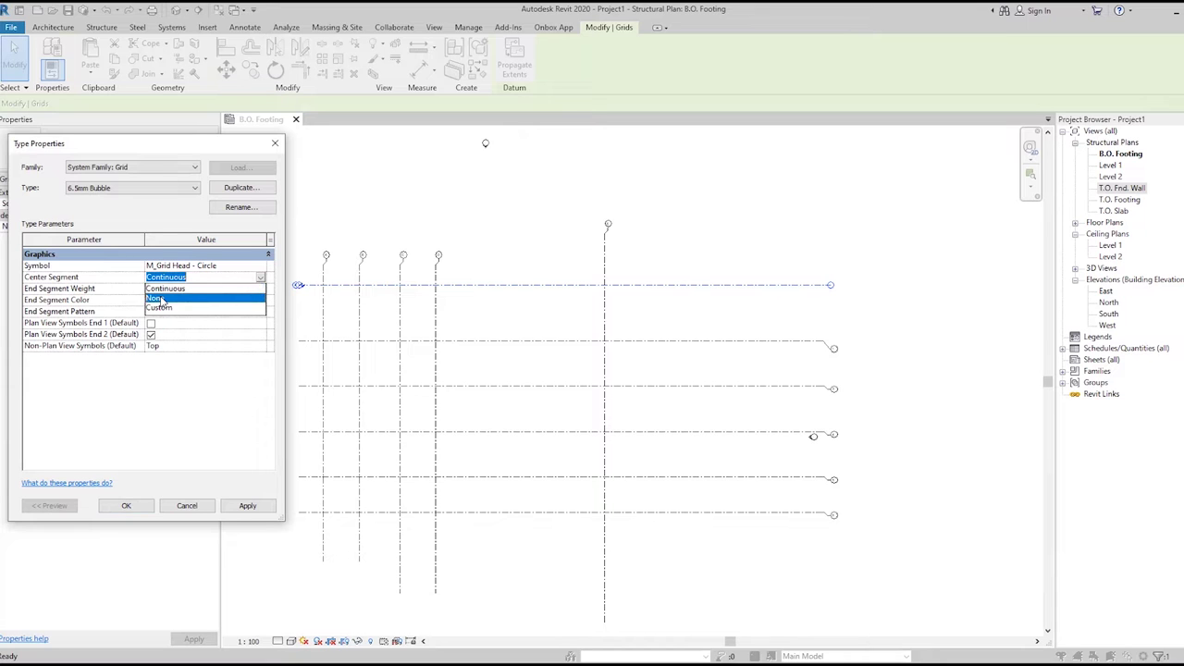
{"action": "left_click", "coordinate": [167, 299]}
{"action": "left_click", "coordinate": [115, 507]}
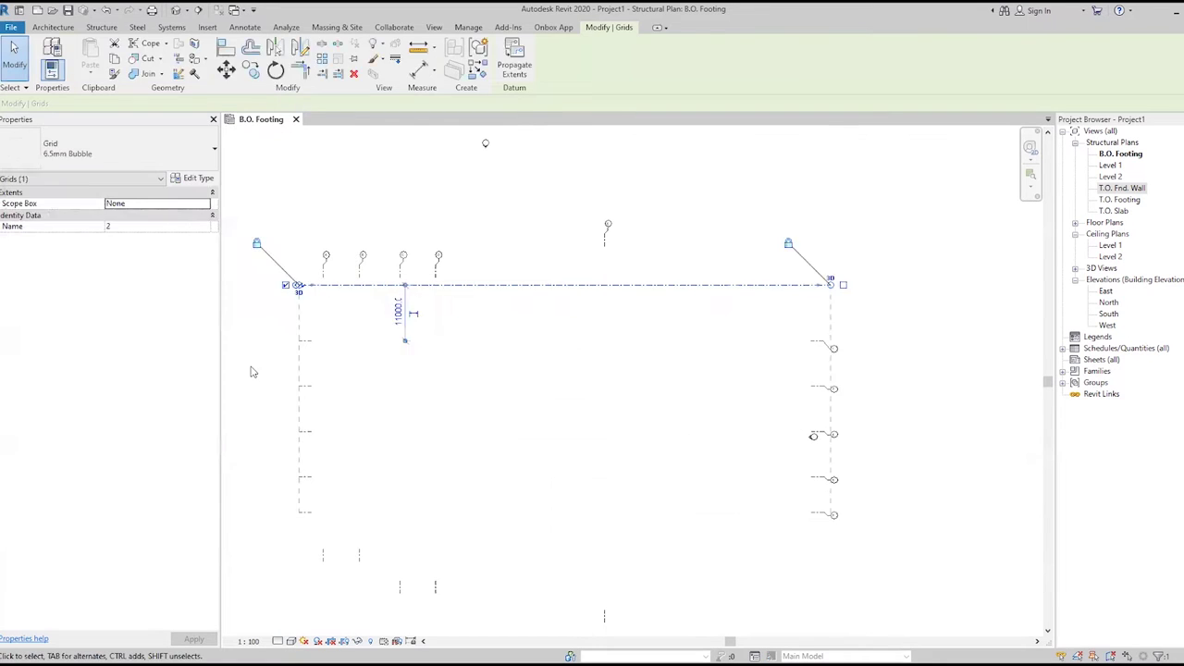
{"action": "left_click", "coordinate": [251, 369]}
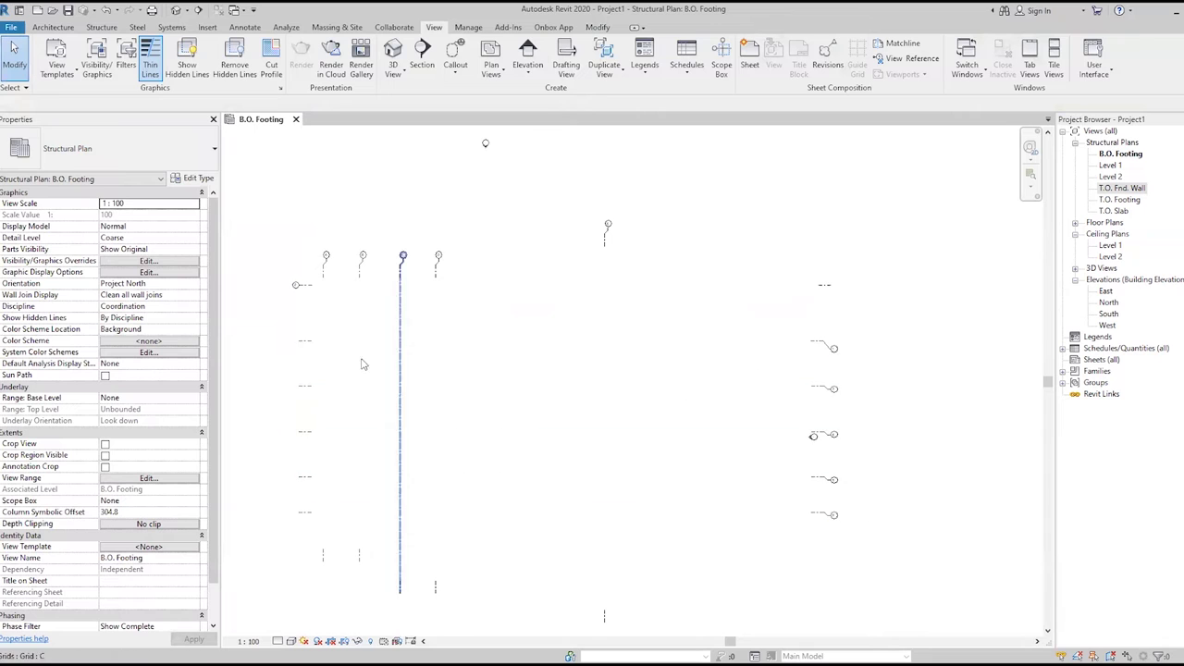
Change grid 2 to the 6.5mm Bubble Gap type.
{"action": "left_click", "coordinate": [301, 284]}
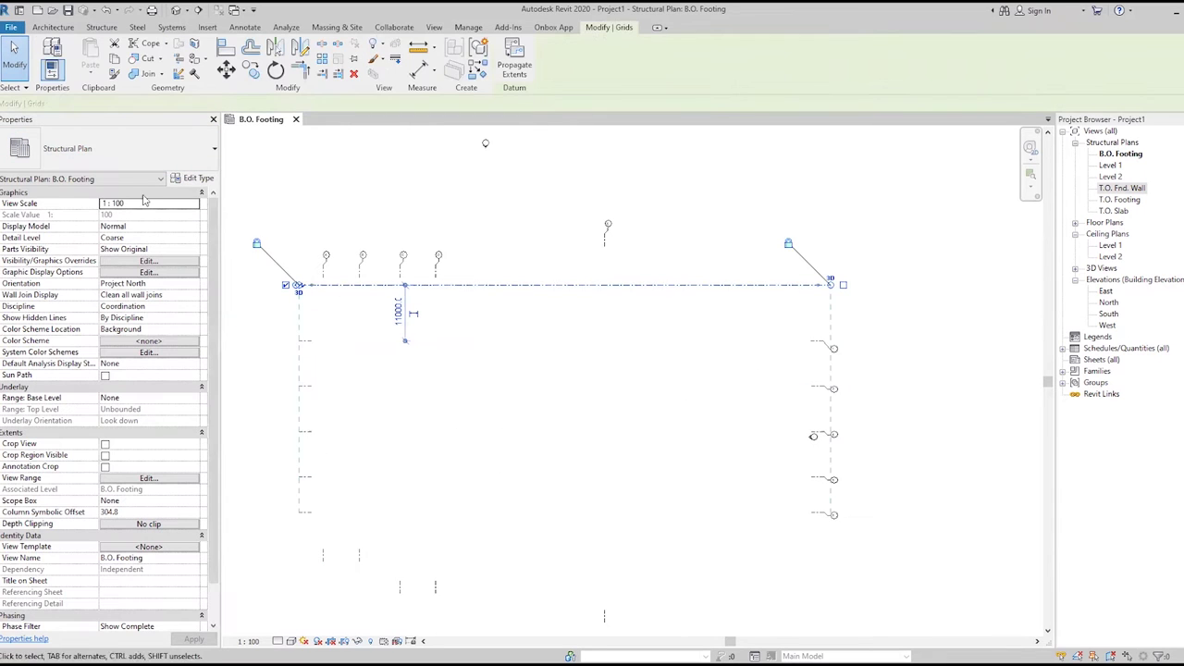
{"action": "left_click", "coordinate": [132, 159]}
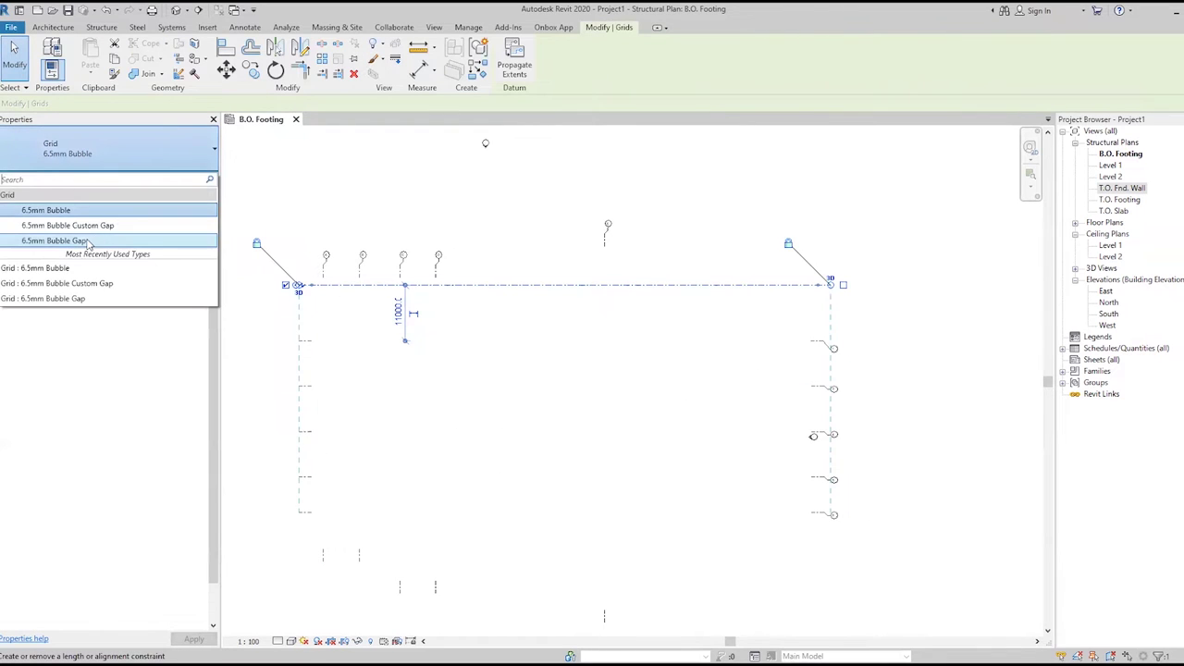
{"action": "left_click", "coordinate": [85, 243]}
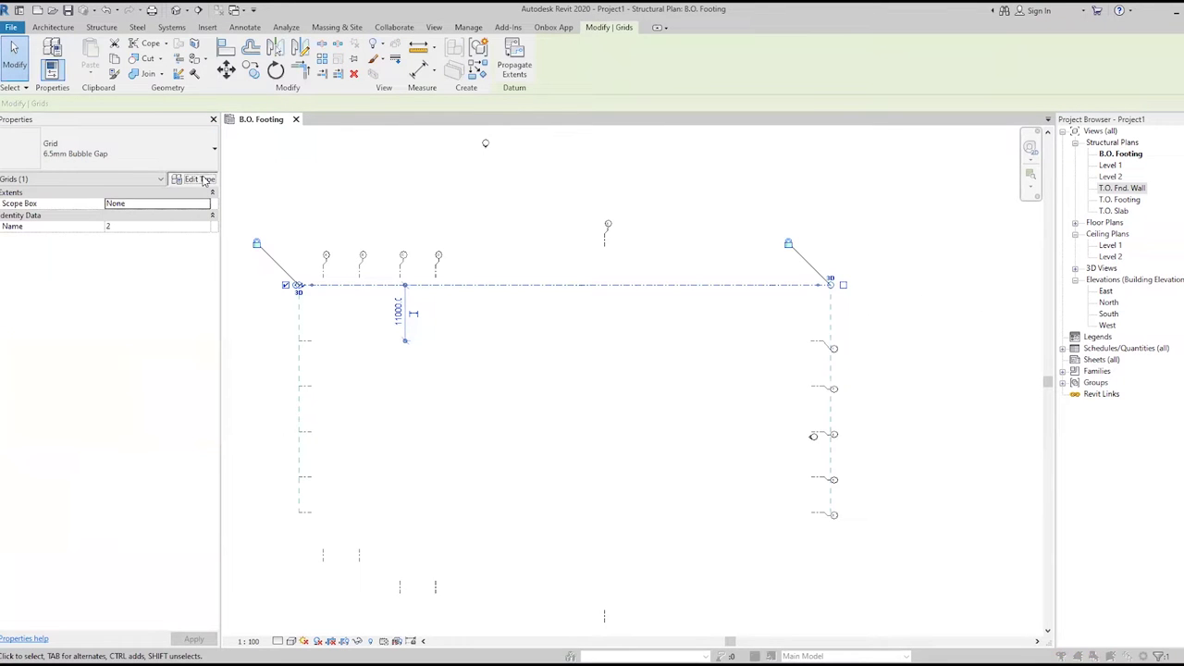
{"action": "left_click", "coordinate": [194, 178]}
{"action": "left_click", "coordinate": [277, 142]}
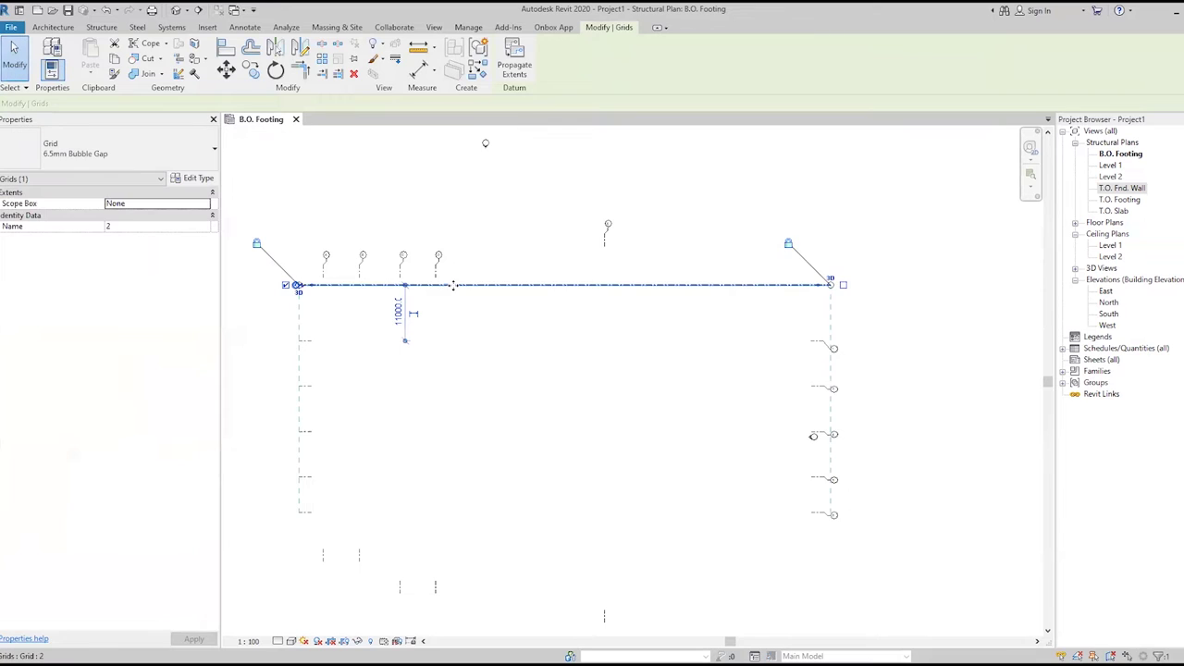
Set the 6.5mm Bubble Gap type's Center Segment to Continuous.
{"action": "left_click", "coordinate": [199, 179]}
{"action": "left_click", "coordinate": [259, 278]}
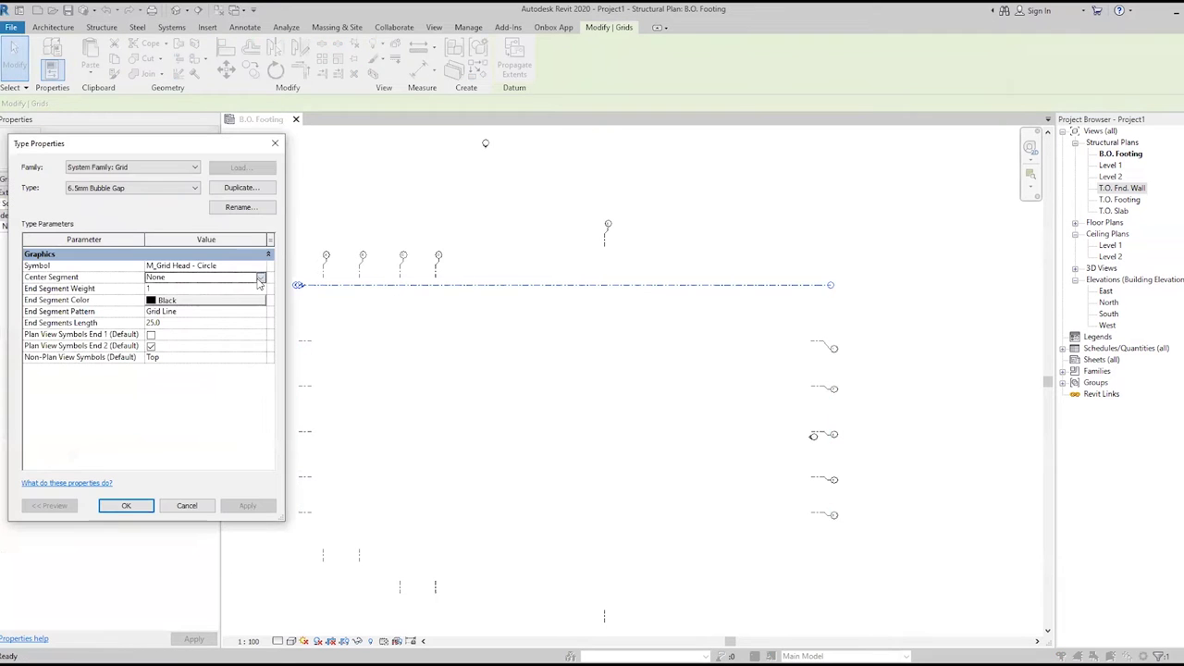
{"action": "left_click", "coordinate": [260, 278]}
{"action": "left_click", "coordinate": [165, 306]}
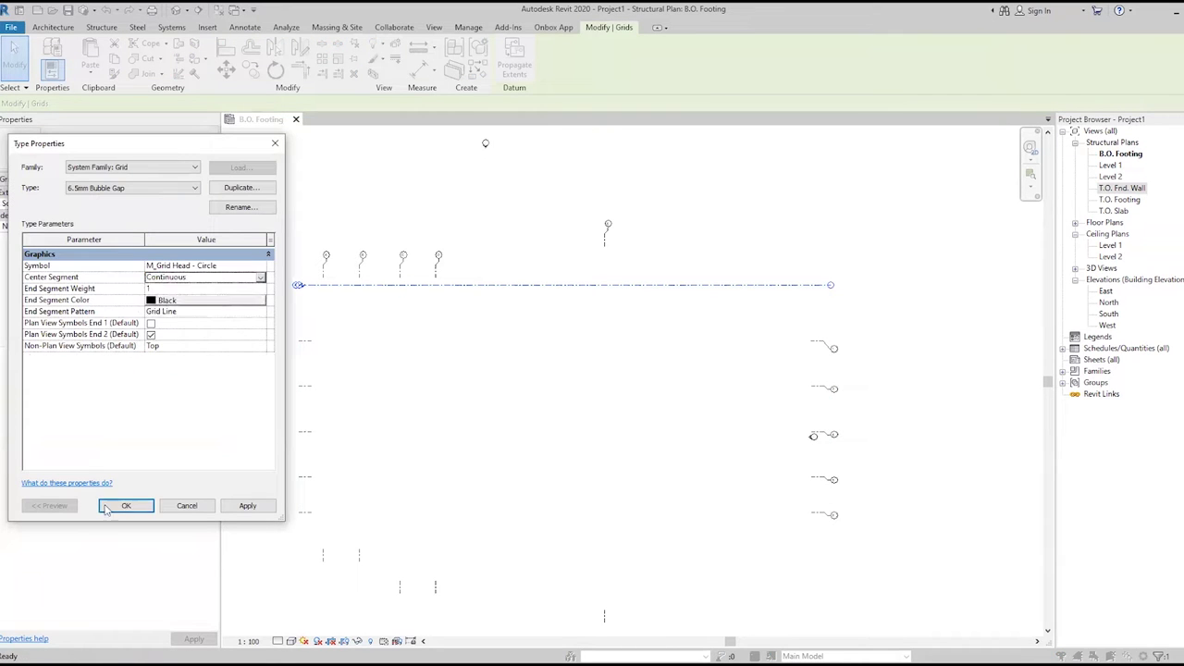
{"action": "left_click", "coordinate": [125, 505]}
{"action": "left_click", "coordinate": [257, 415]}
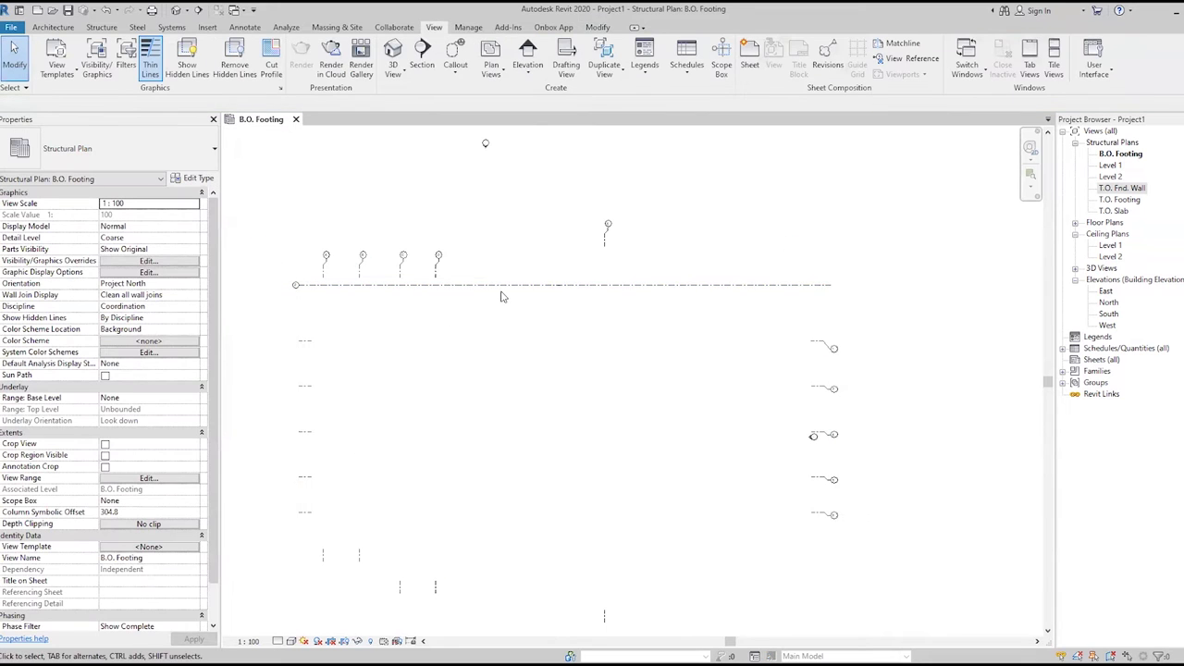
Select grid 4 and set the 6.5mm Bubble type's Center Segment to Continuous.
{"action": "left_click", "coordinate": [653, 286]}
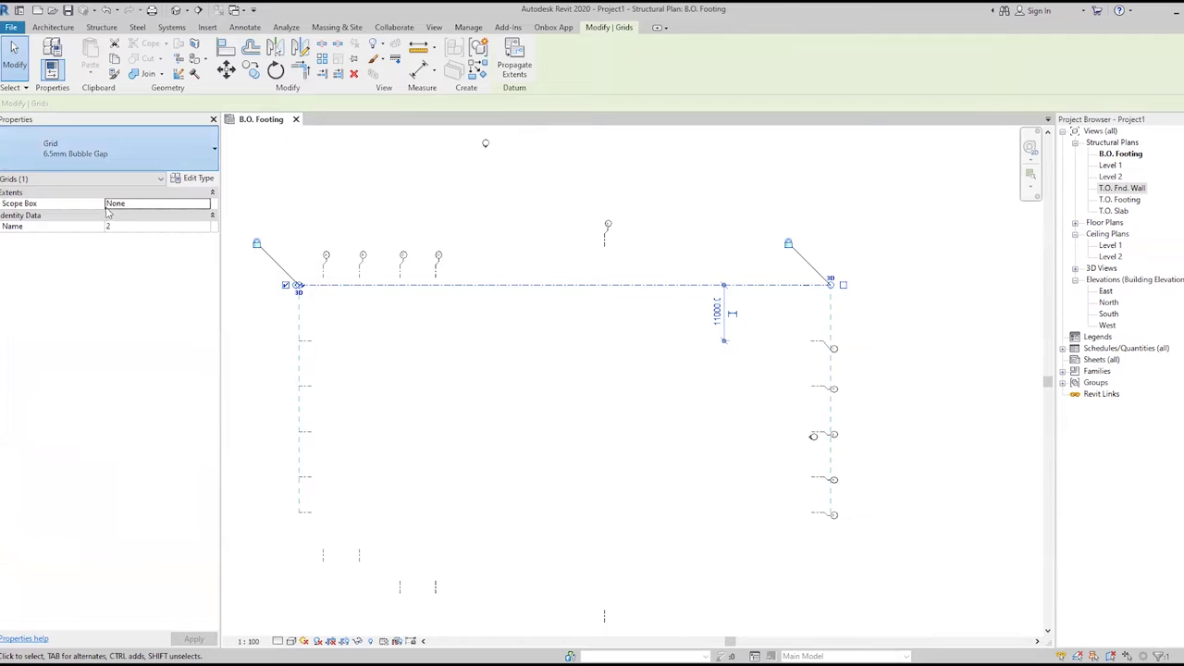
{"action": "left_click", "coordinate": [120, 148]}
{"action": "left_click", "coordinate": [55, 209]}
{"action": "left_click", "coordinate": [240, 344]}
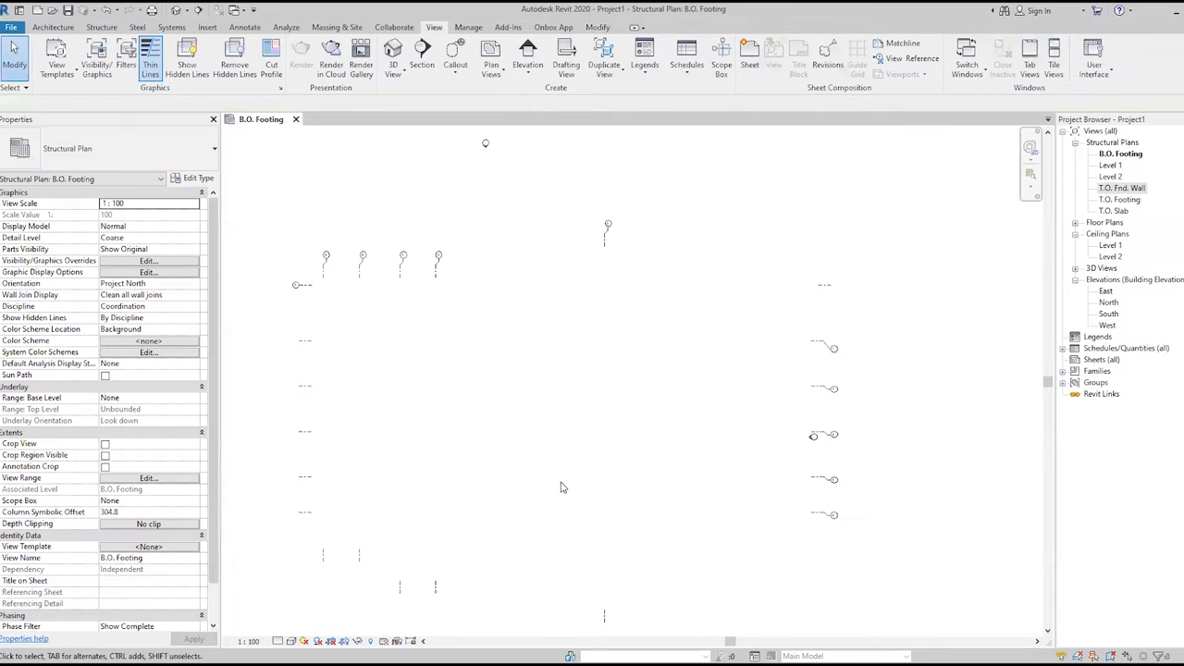
{"action": "left_click", "coordinate": [544, 432]}
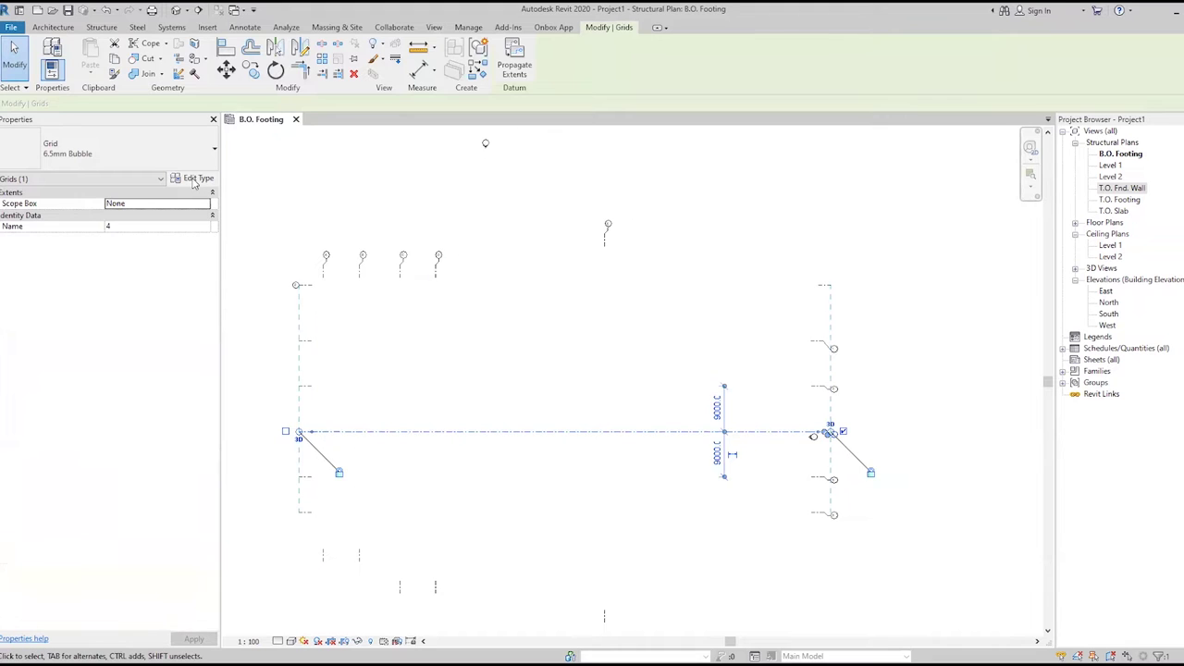
{"action": "left_click", "coordinate": [194, 179]}
{"action": "left_click", "coordinate": [203, 277]}
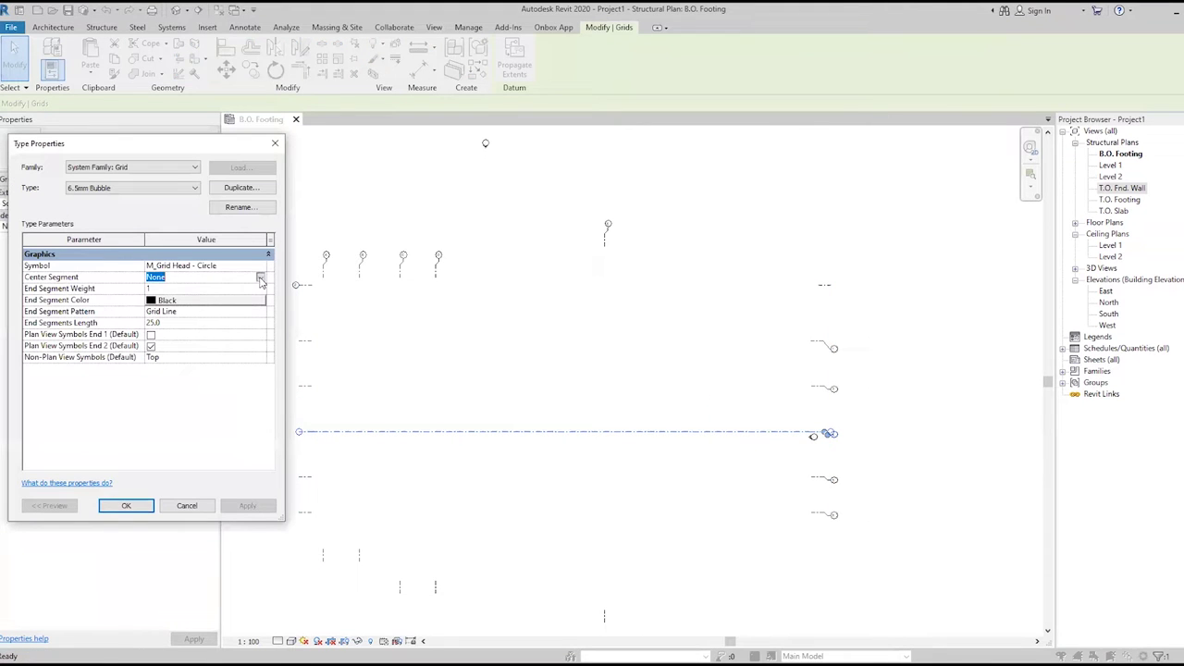
{"action": "left_click", "coordinate": [261, 277]}
{"action": "left_click", "coordinate": [166, 289]}
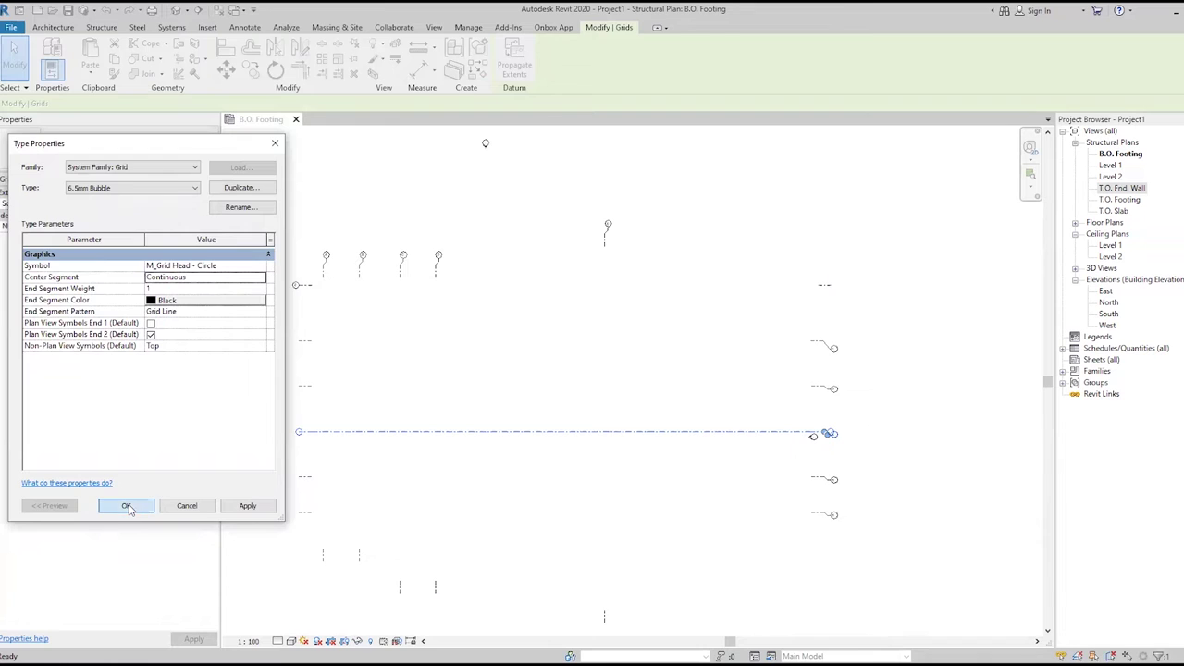
{"action": "left_click", "coordinate": [125, 505]}
{"action": "left_click", "coordinate": [766, 597]}
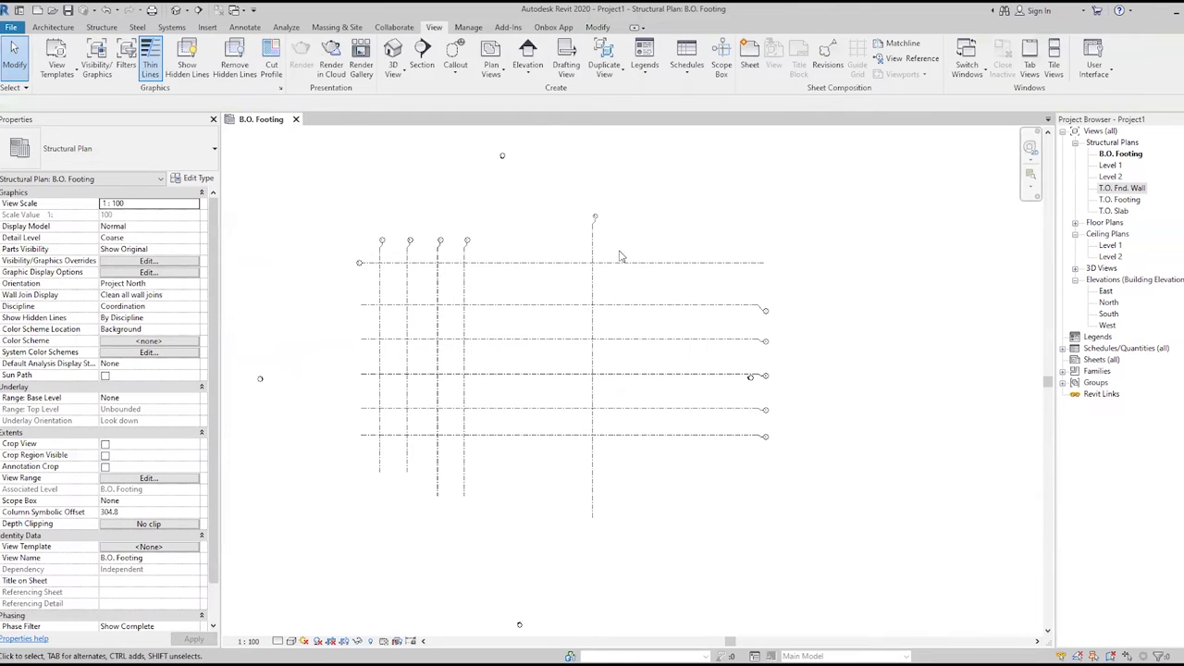
{"action": "left_click", "coordinate": [636, 264]}
{"action": "left_click", "coordinate": [194, 178]}
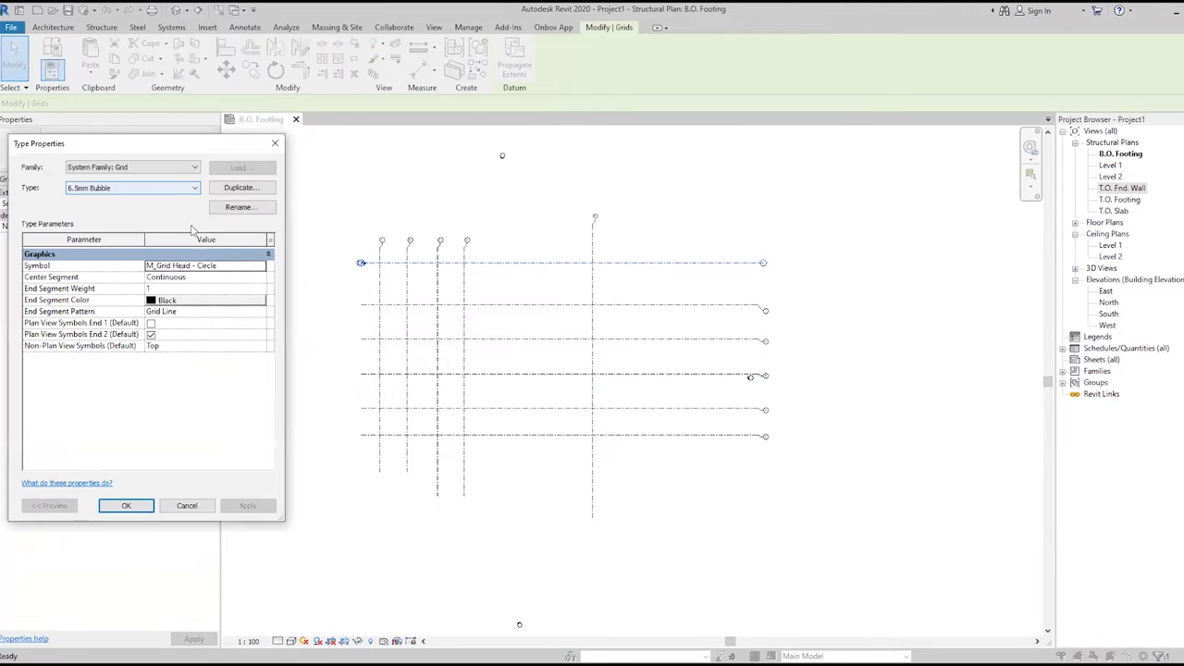
{"action": "mouse_move", "coordinate": [83, 294]}
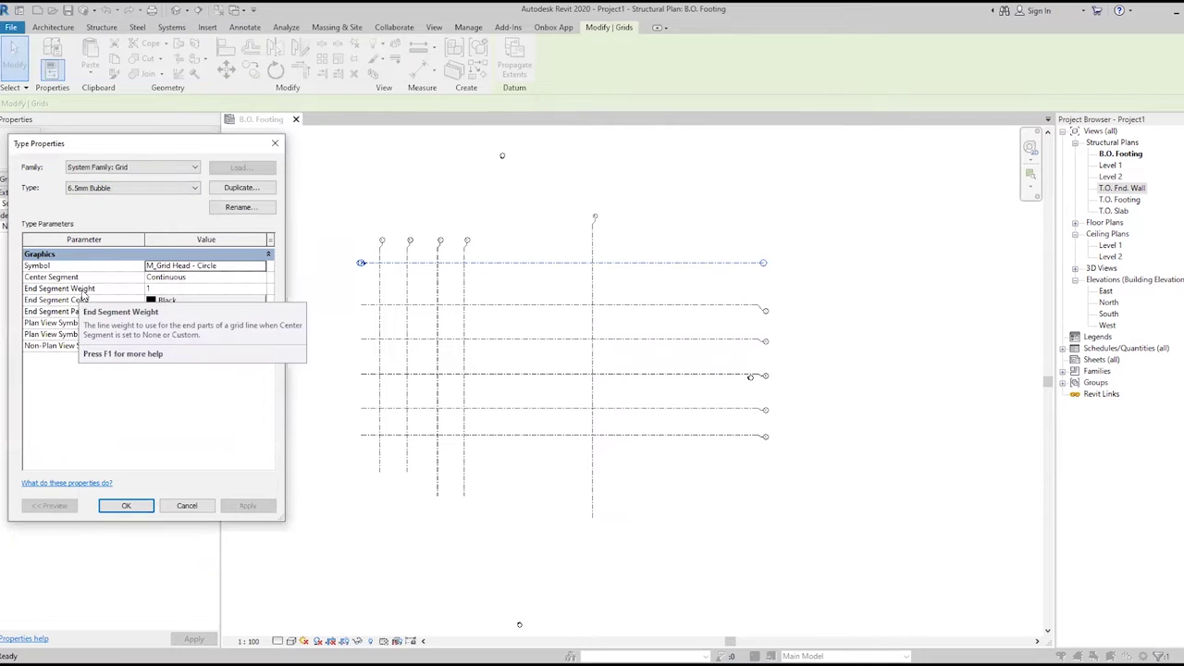
{"action": "left_click", "coordinate": [198, 289]}
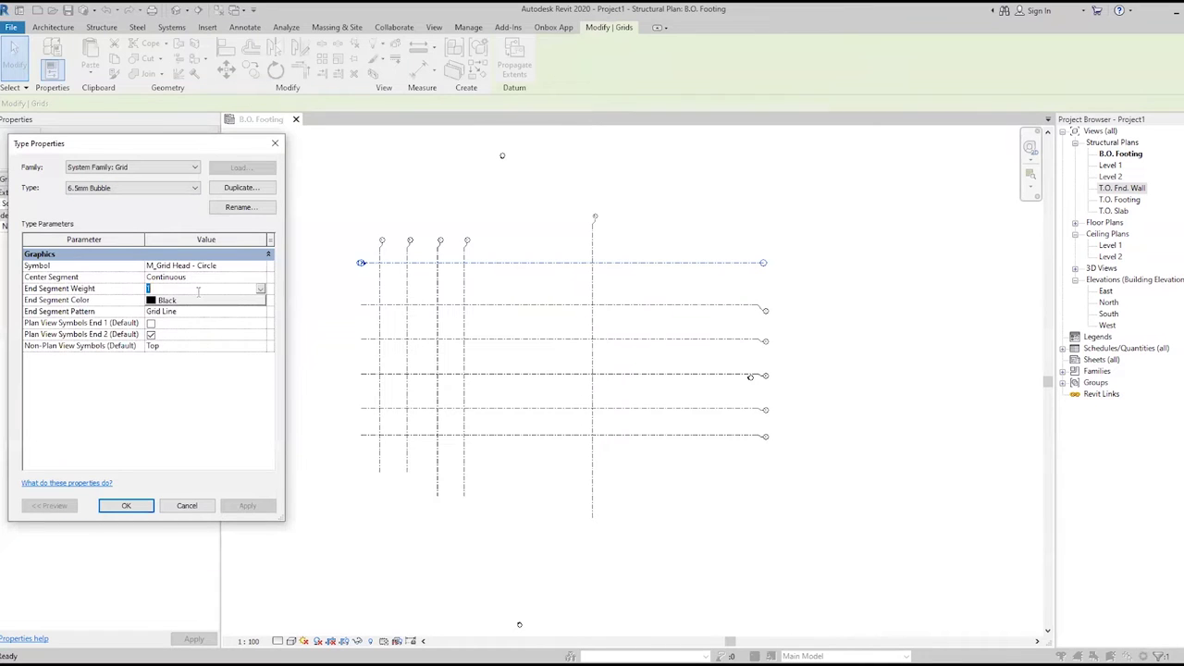
{"action": "left_click", "coordinate": [261, 289]}
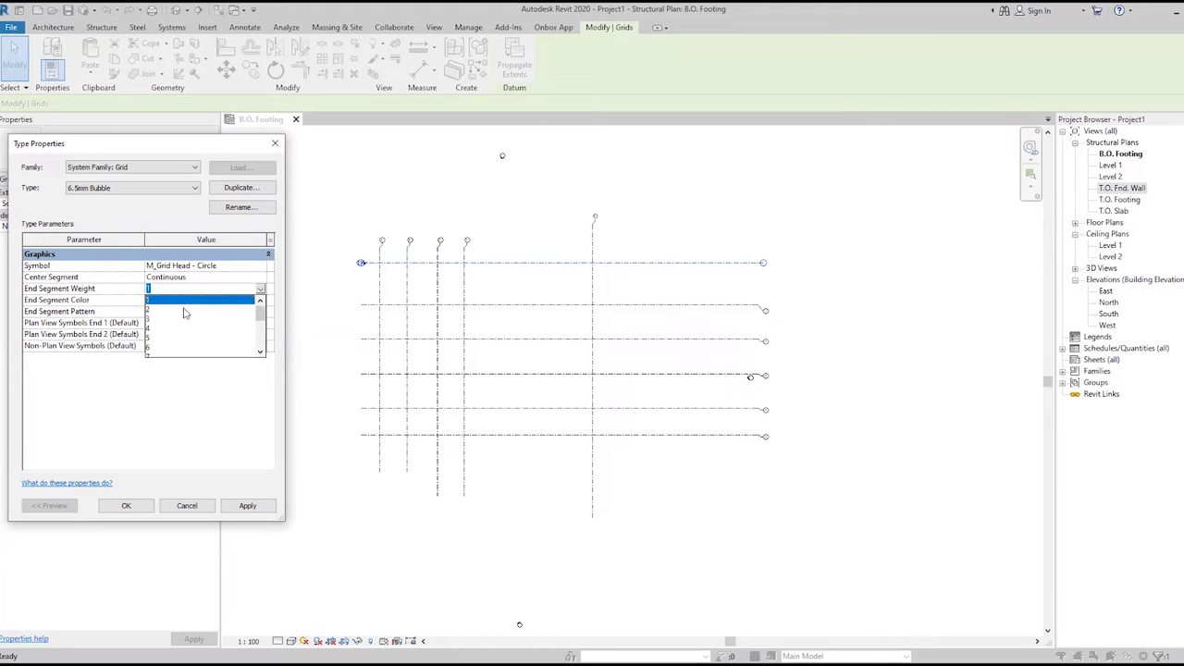
{"action": "left_click", "coordinate": [188, 371]}
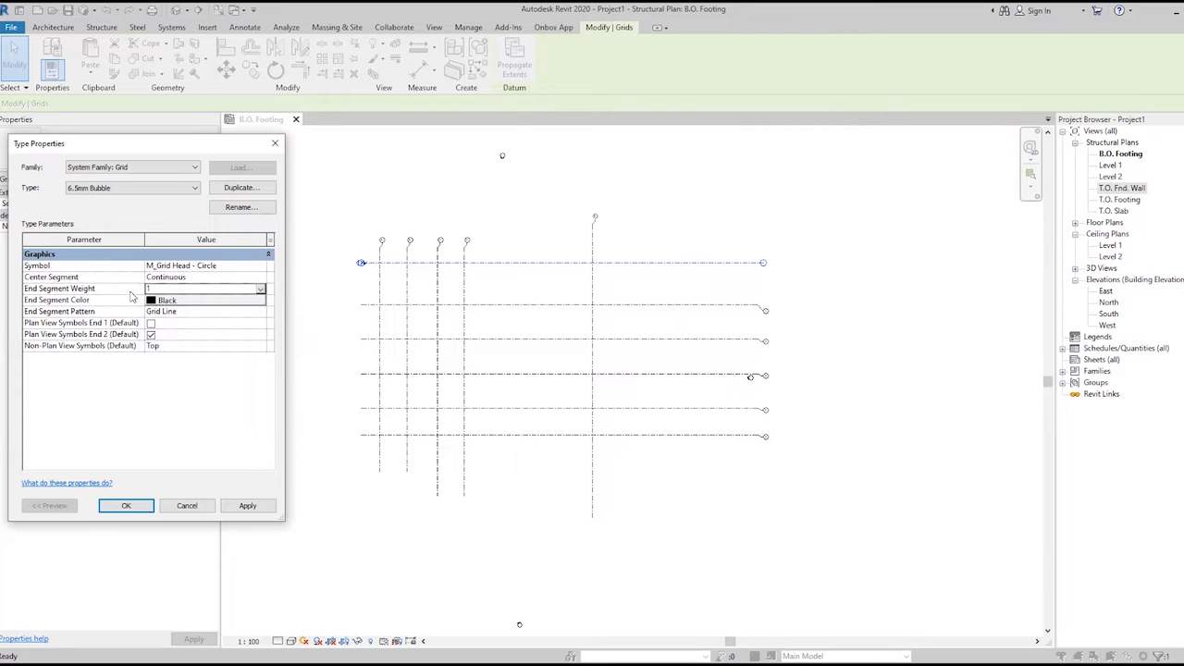
{"action": "left_click", "coordinate": [259, 290]}
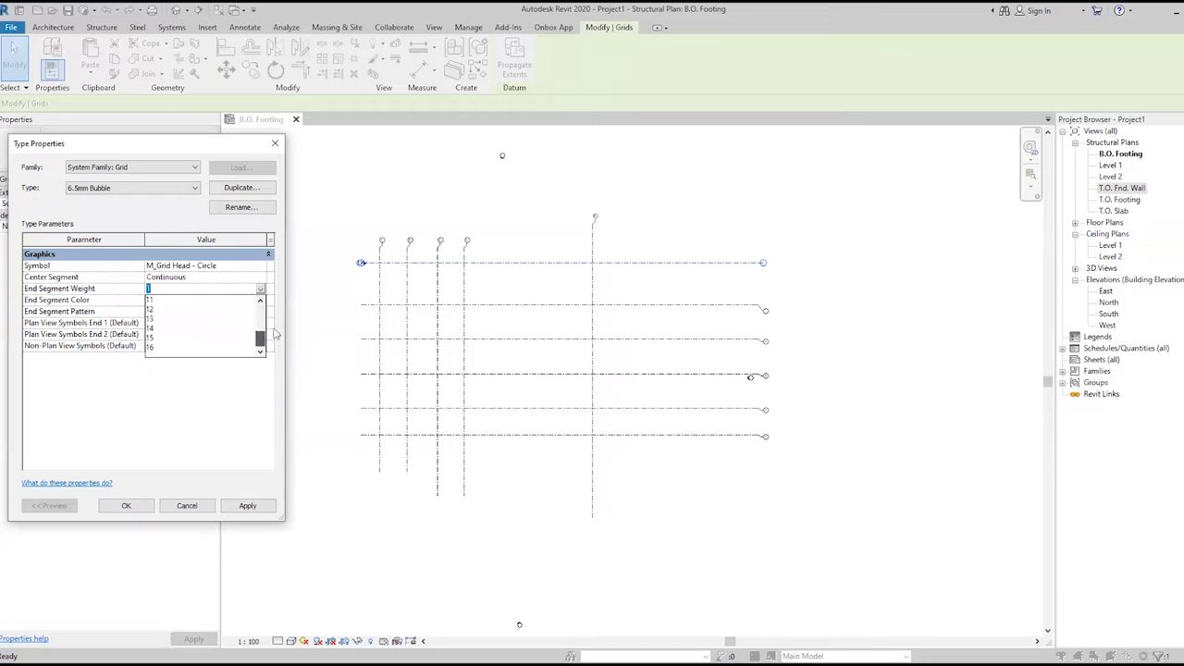
{"action": "left_click", "coordinate": [162, 299]}
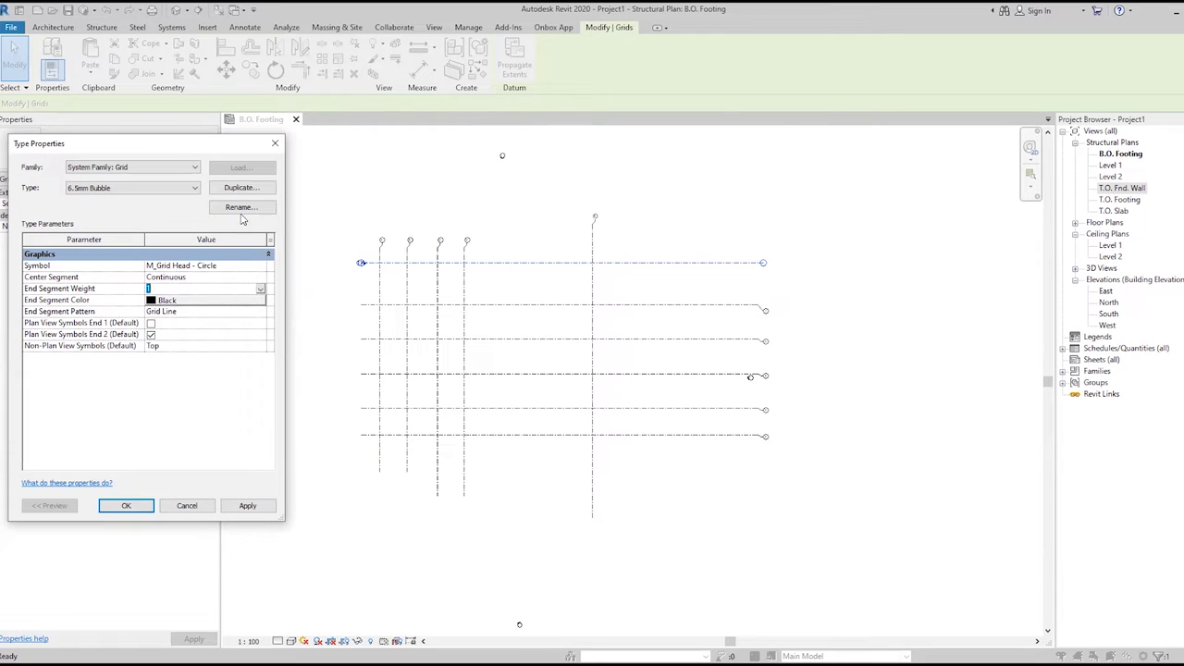
{"action": "left_click", "coordinate": [275, 146]}
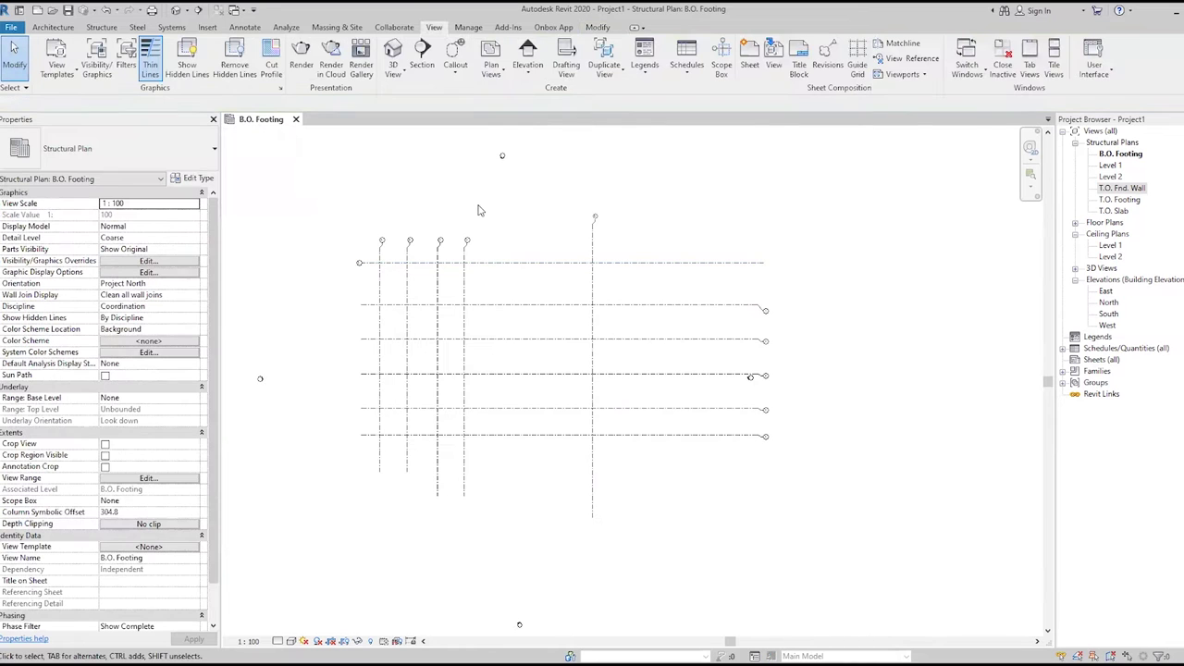
Open Manage > Additional Settings > Line Weights and view the Perspective Line Weights.
{"action": "left_click", "coordinate": [468, 28]}
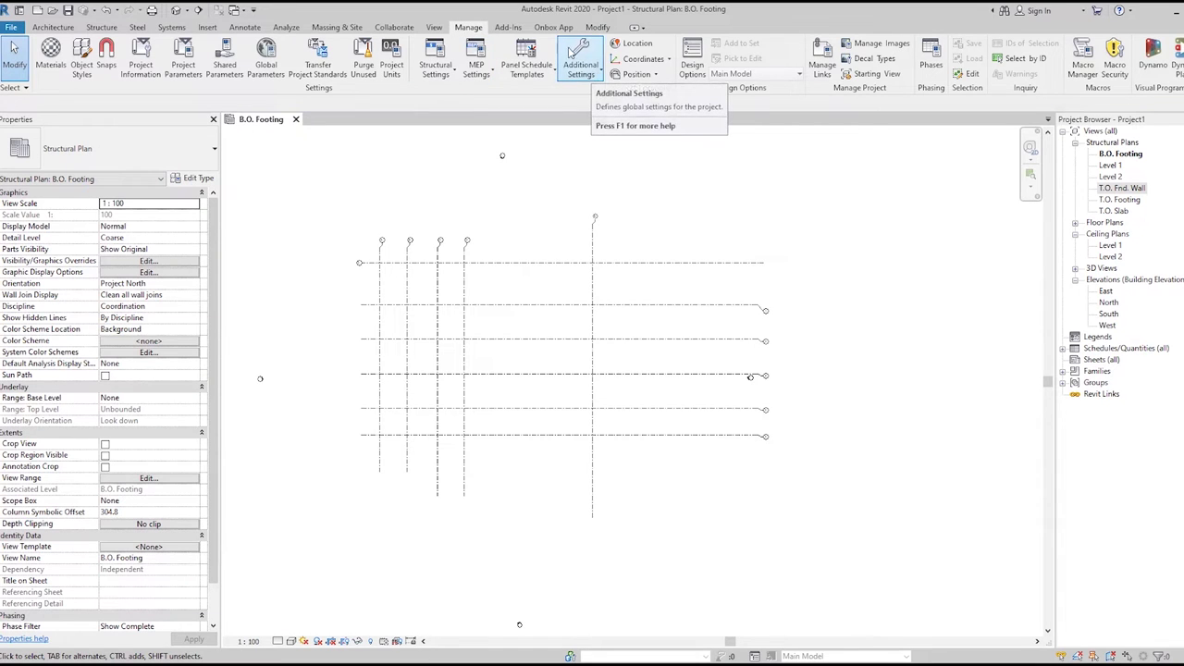
{"action": "left_click", "coordinate": [588, 72]}
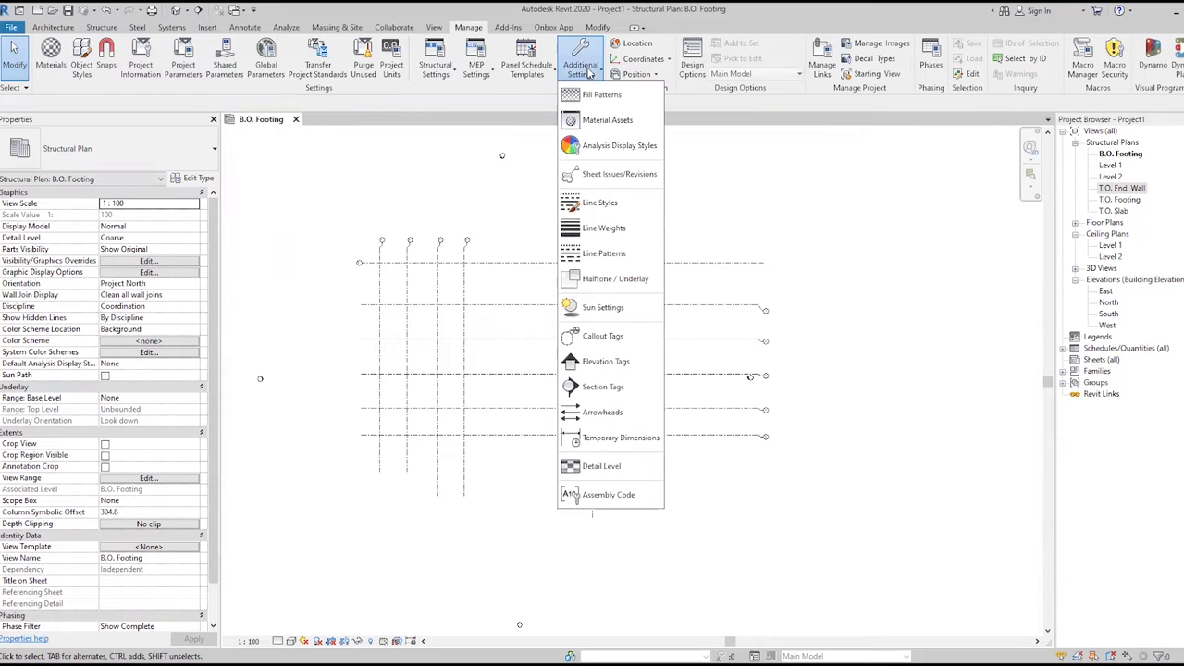
{"action": "left_click", "coordinate": [608, 231]}
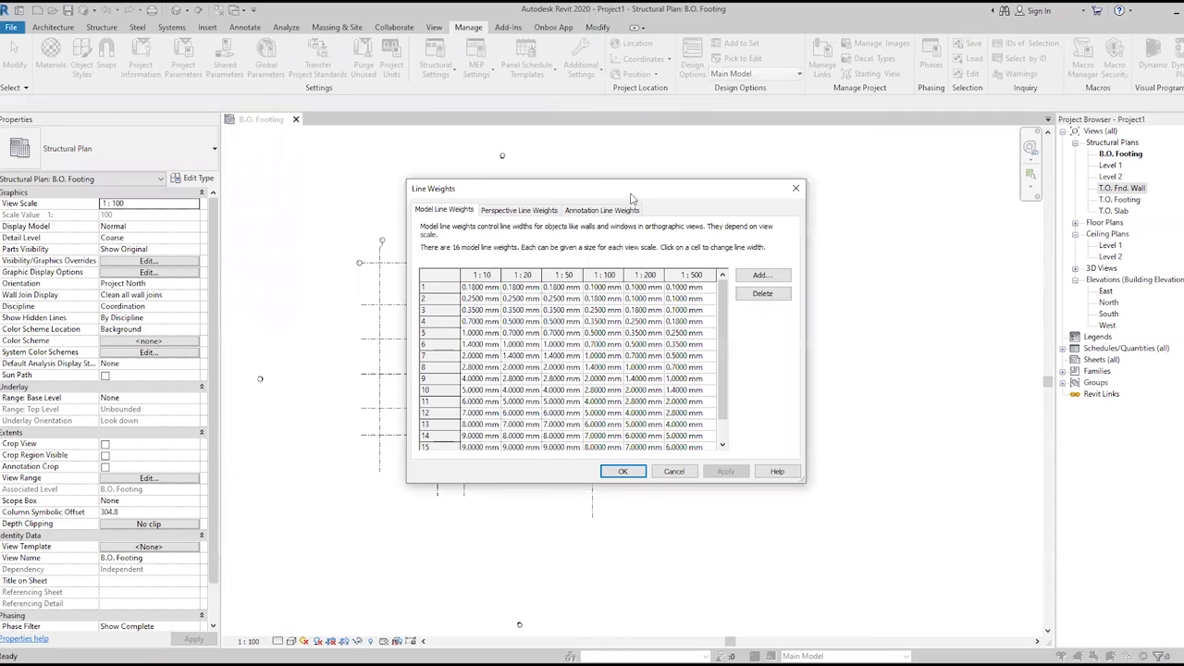
{"action": "left_click_drag", "start_coordinate": [626, 196], "coordinate": [285, 125]}
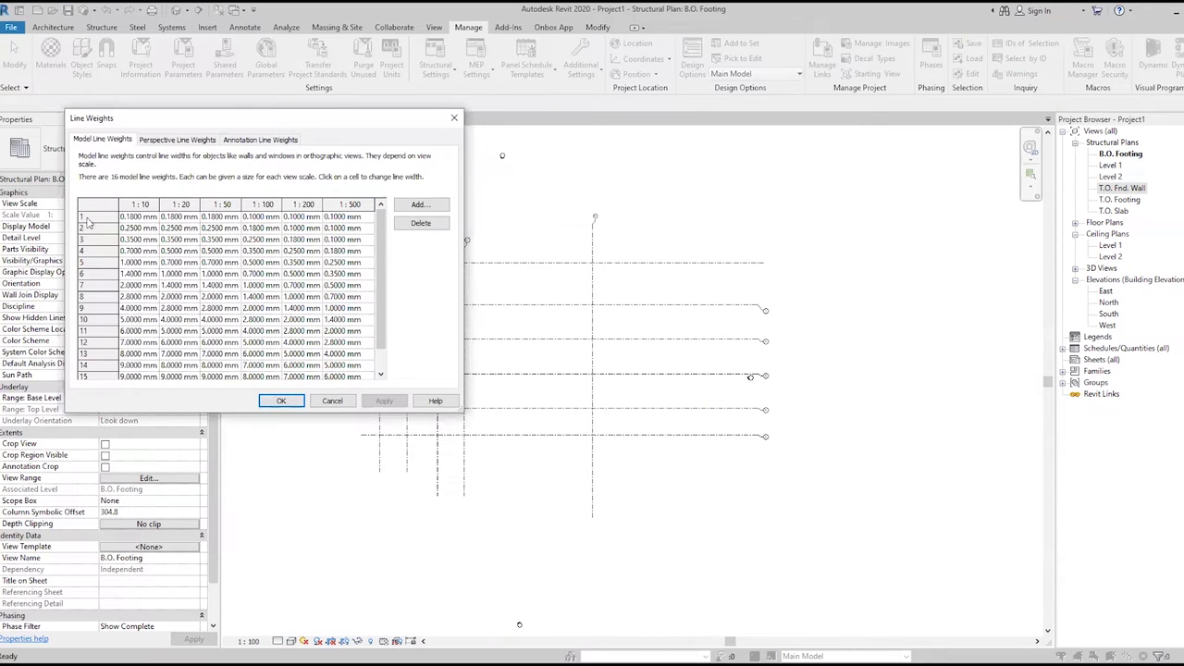
{"action": "scroll", "coordinate": [106, 324], "scroll_direction": "down", "scroll_amount": 1}
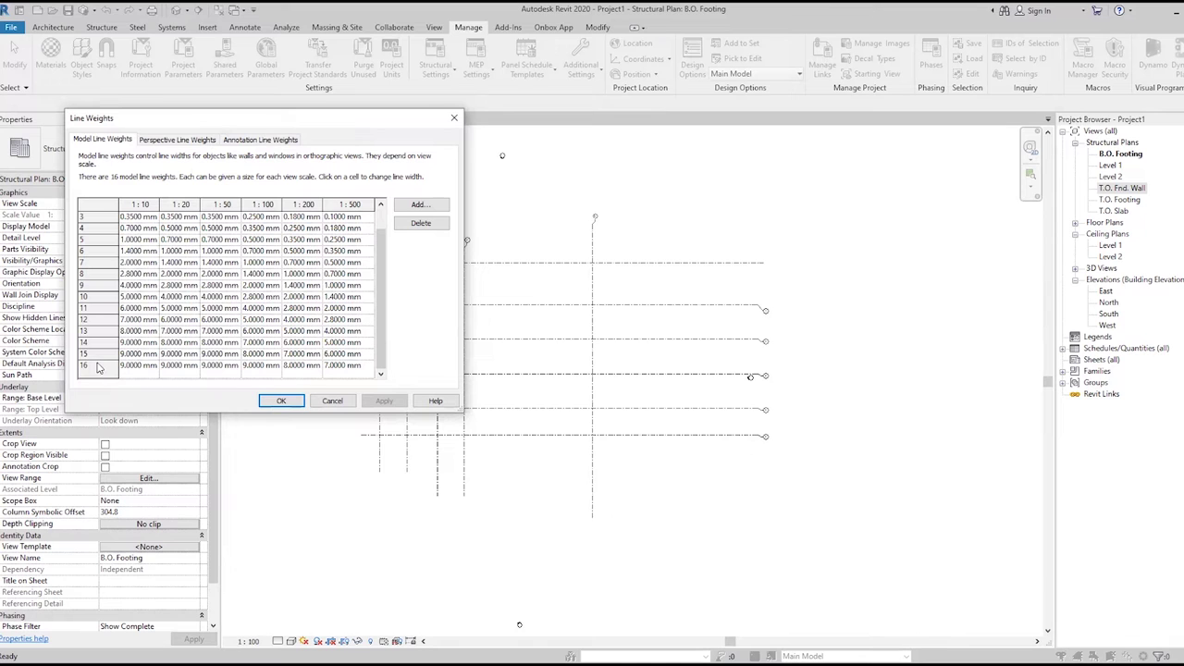
{"action": "scroll", "coordinate": [100, 368], "scroll_direction": "up", "scroll_amount": 1}
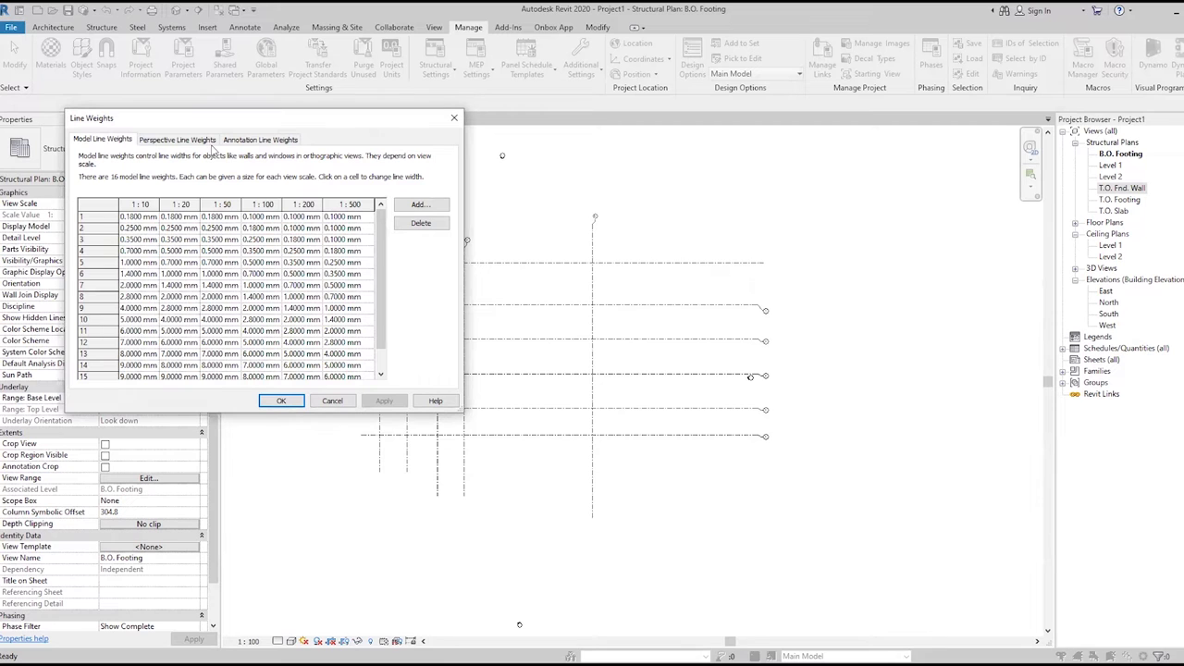
{"action": "left_click", "coordinate": [205, 141]}
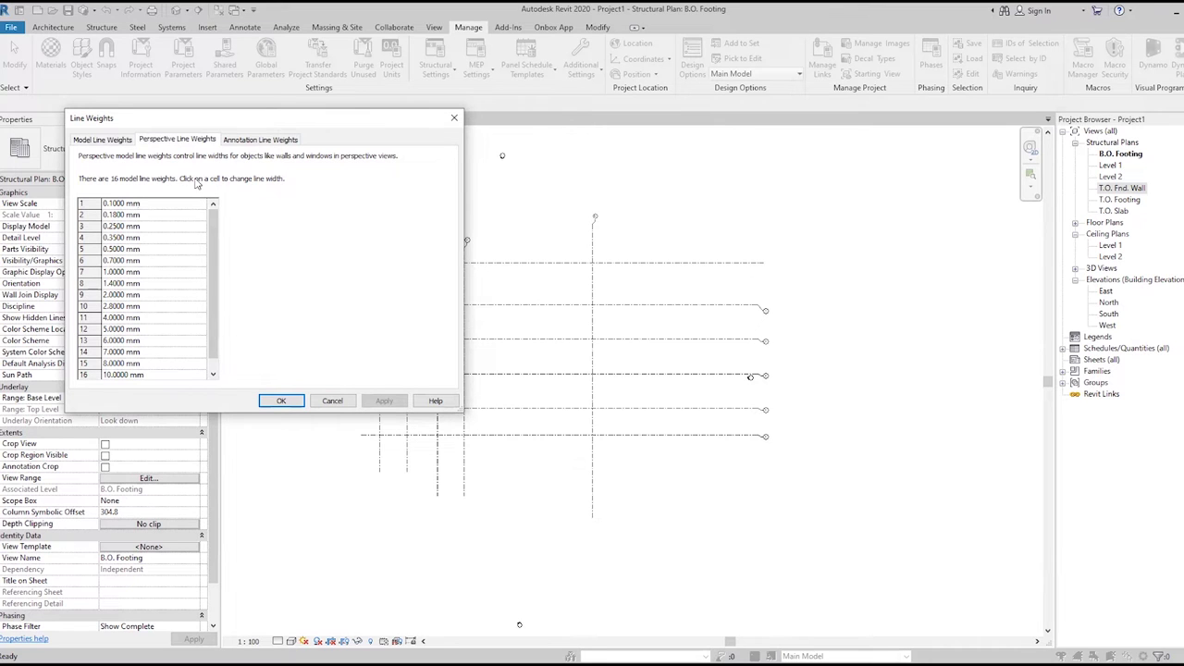
Check annotation line weights 1 and 9, then return to Model Line Weights.
{"action": "scroll", "coordinate": [85, 231], "scroll_direction": "down", "scroll_amount": 1}
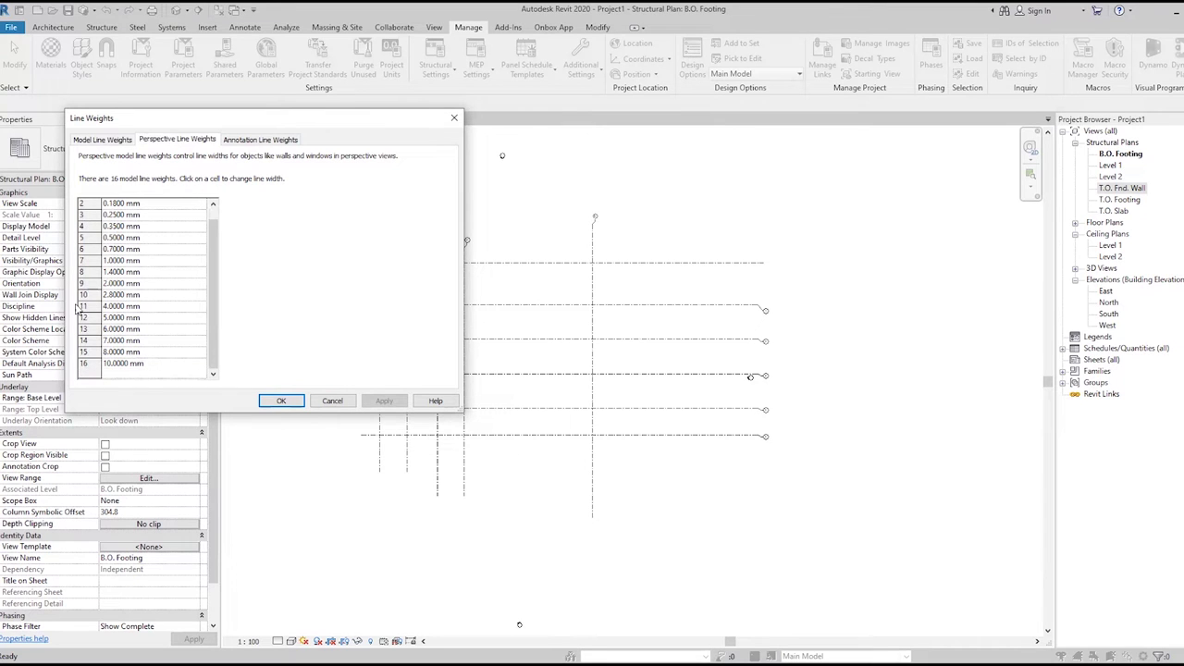
{"action": "left_click", "coordinate": [242, 140]}
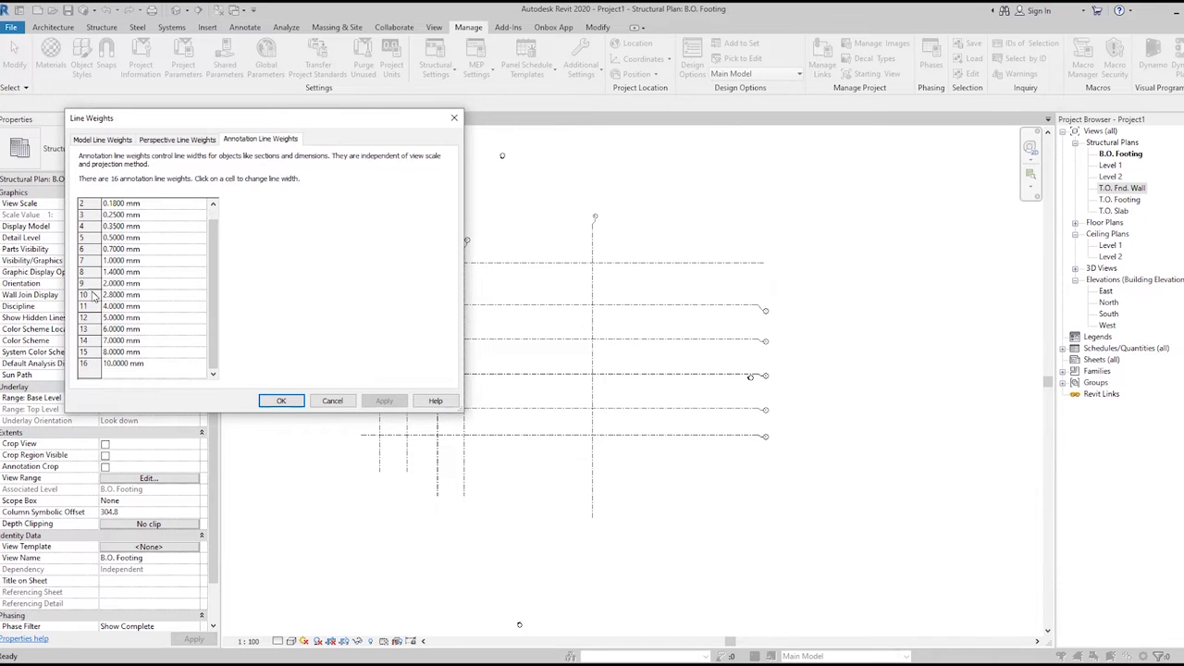
{"action": "left_click", "coordinate": [131, 204]}
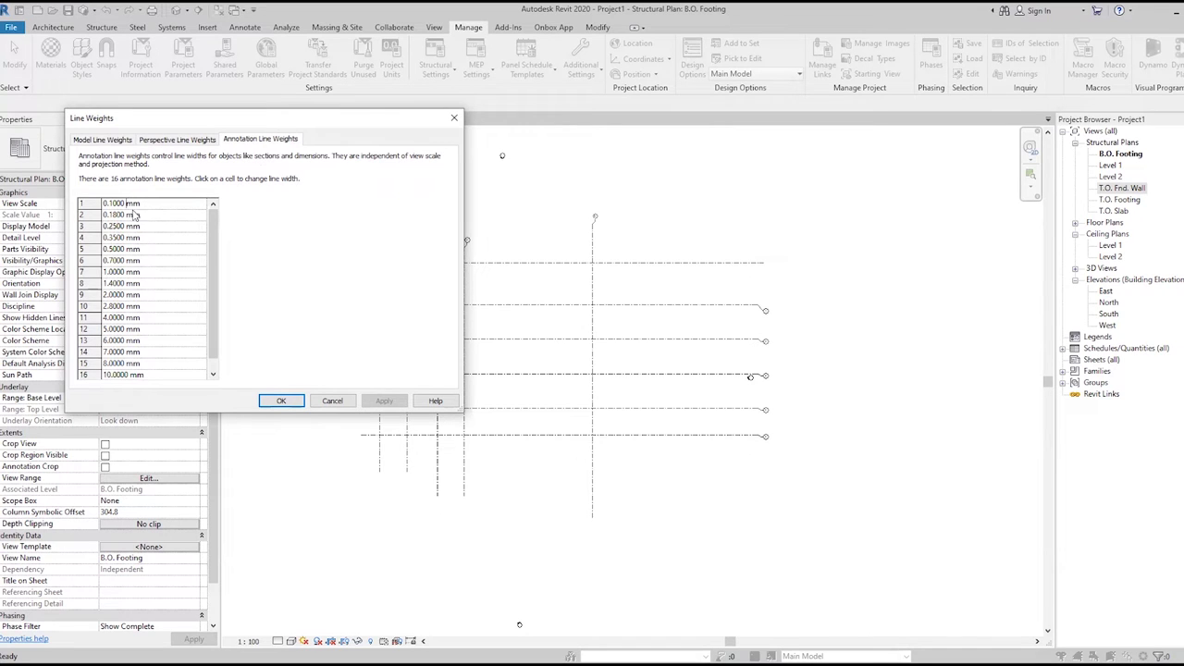
{"action": "left_click", "coordinate": [123, 294]}
{"action": "left_click", "coordinate": [110, 143]}
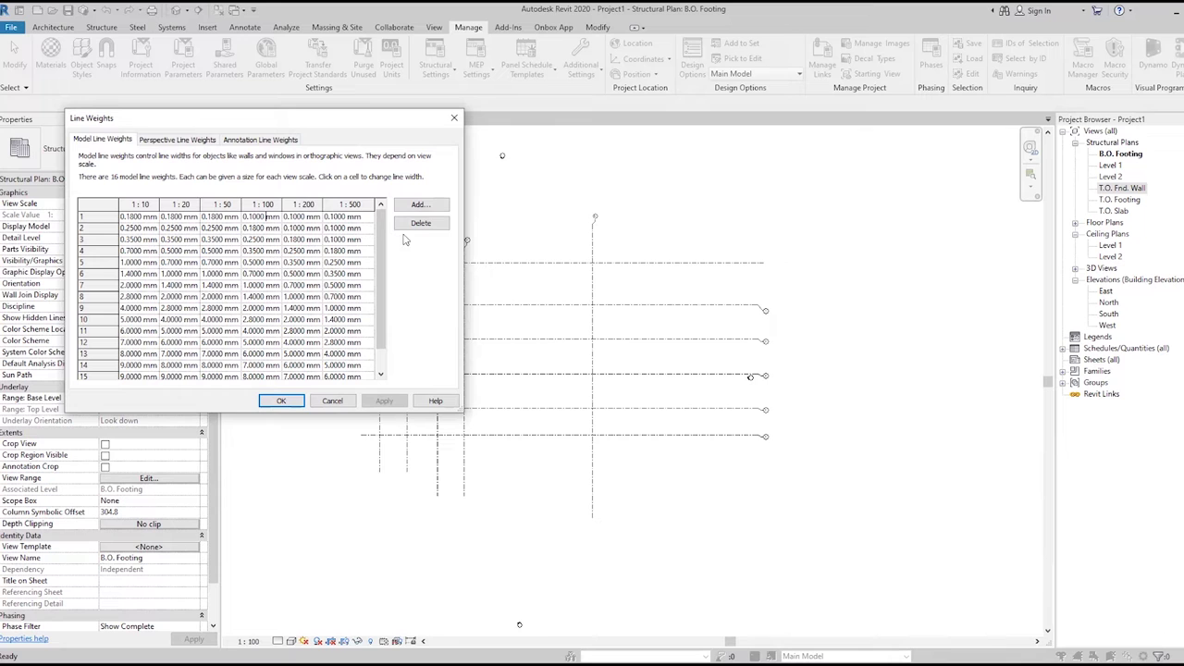
Close Line Weights and reopen the top grid's type properties, keeping End Segment Weight 1.
{"action": "left_click", "coordinate": [455, 117]}
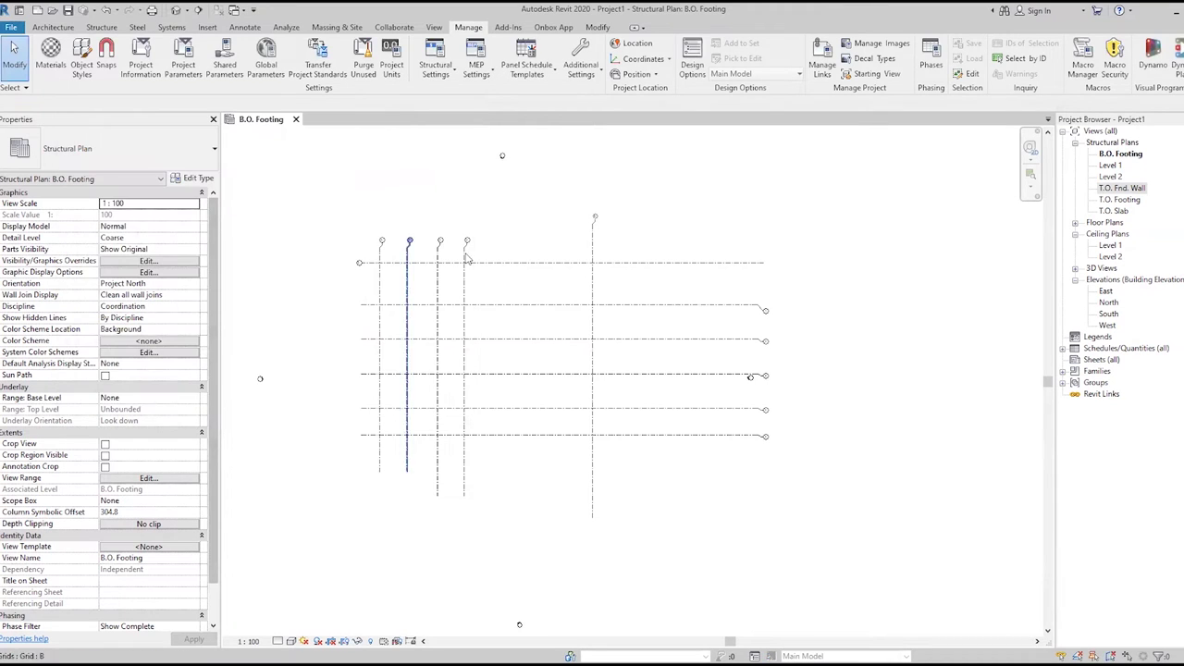
{"action": "left_click", "coordinate": [416, 263]}
{"action": "left_click", "coordinate": [208, 179]}
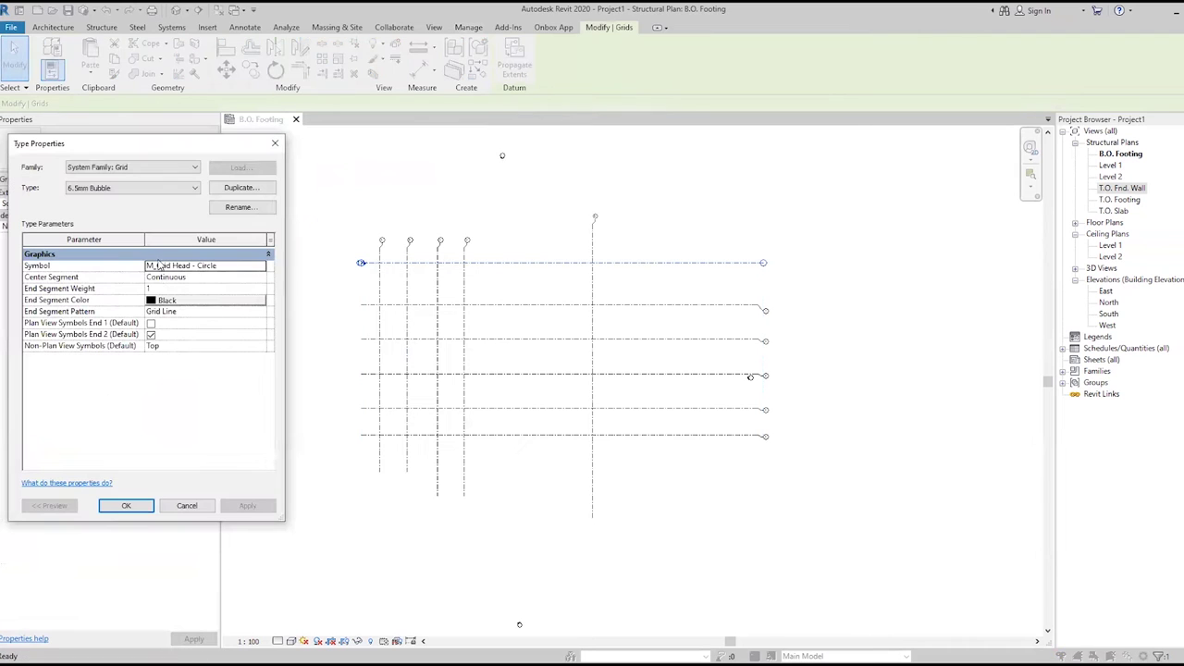
{"action": "left_click", "coordinate": [161, 289]}
{"action": "left_click", "coordinate": [261, 290]}
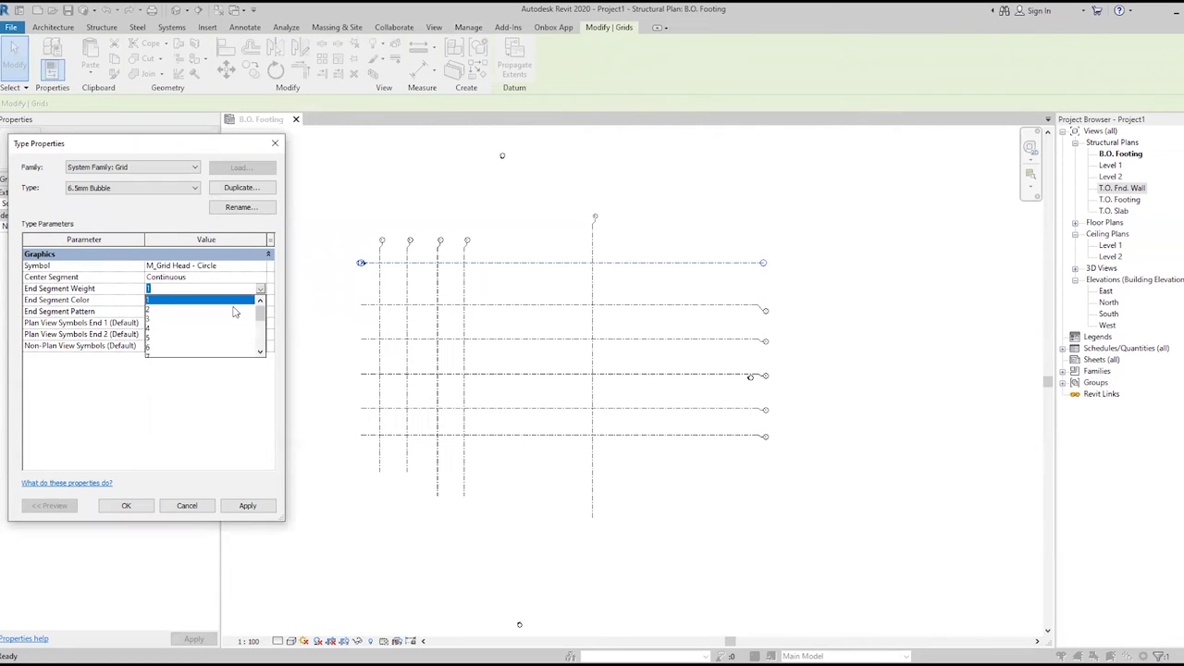
{"action": "scroll", "coordinate": [234, 315], "scroll_direction": "down", "scroll_amount": 3}
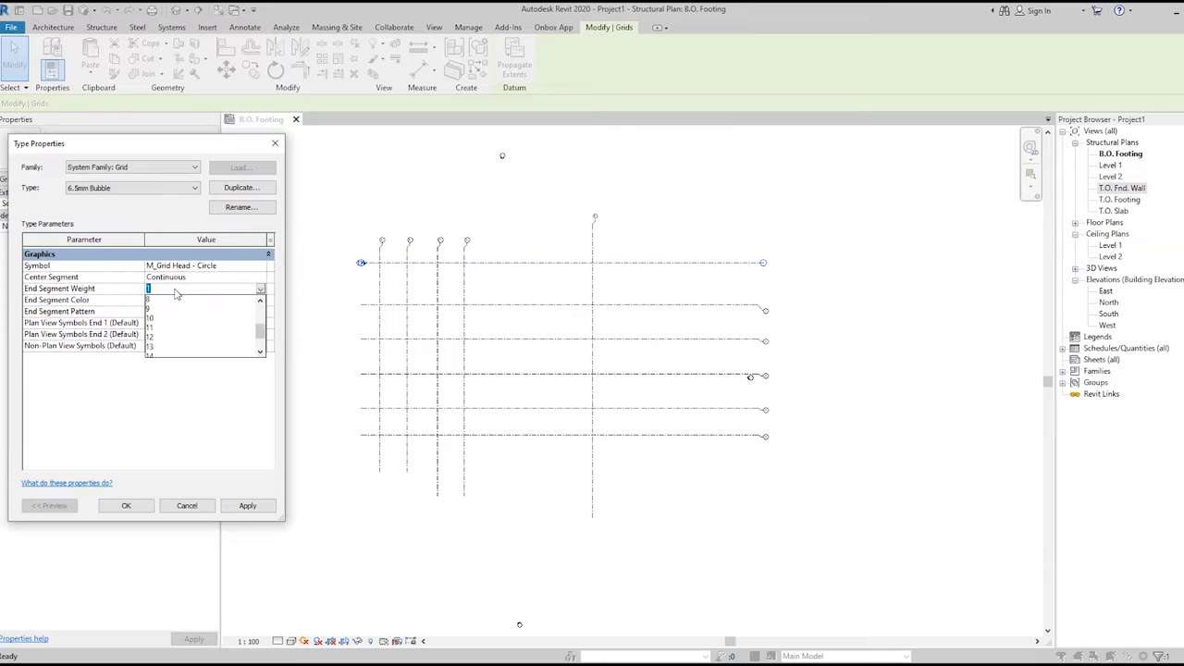
{"action": "left_click", "coordinate": [157, 292]}
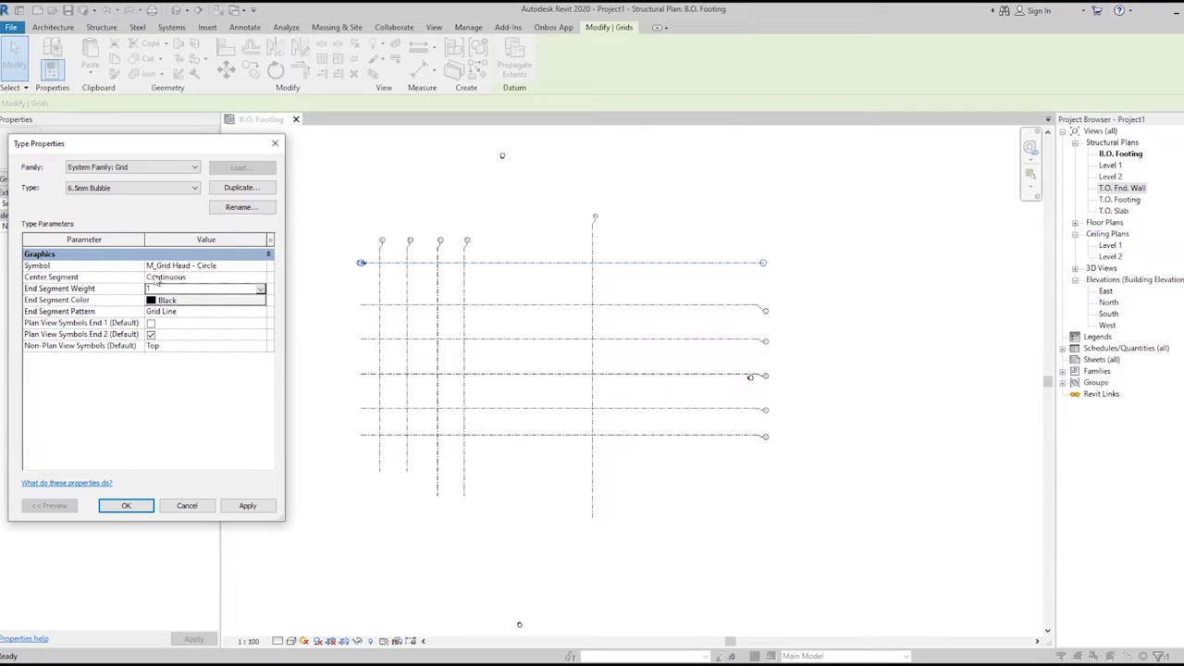
Keep the End Segment Color black and select the Grid Line End Segment Pattern.
{"action": "left_click", "coordinate": [243, 300]}
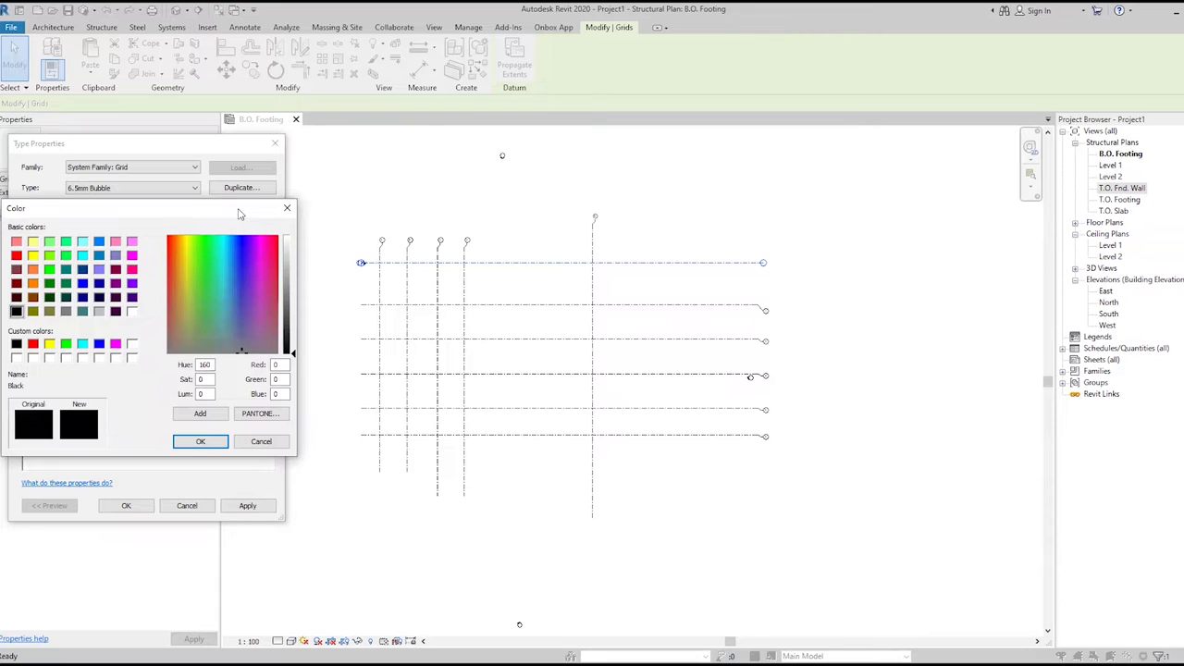
{"action": "left_click_drag", "start_coordinate": [238, 213], "coordinate": [244, 335]}
{"action": "left_click", "coordinate": [293, 329]}
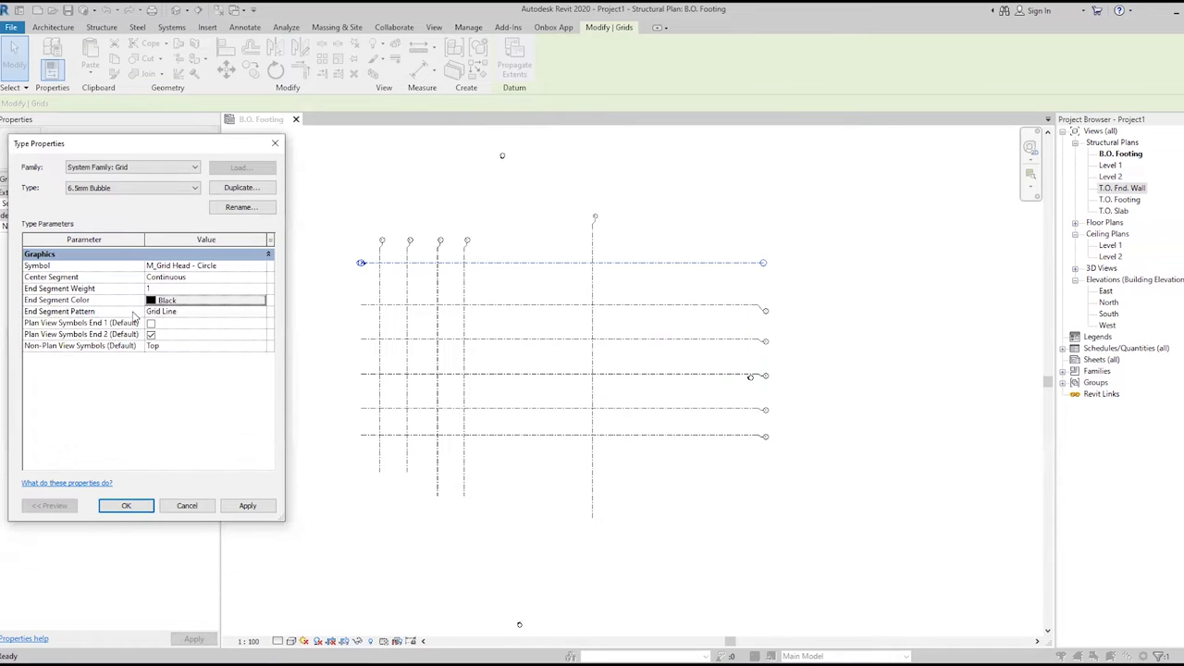
{"action": "left_click", "coordinate": [182, 315]}
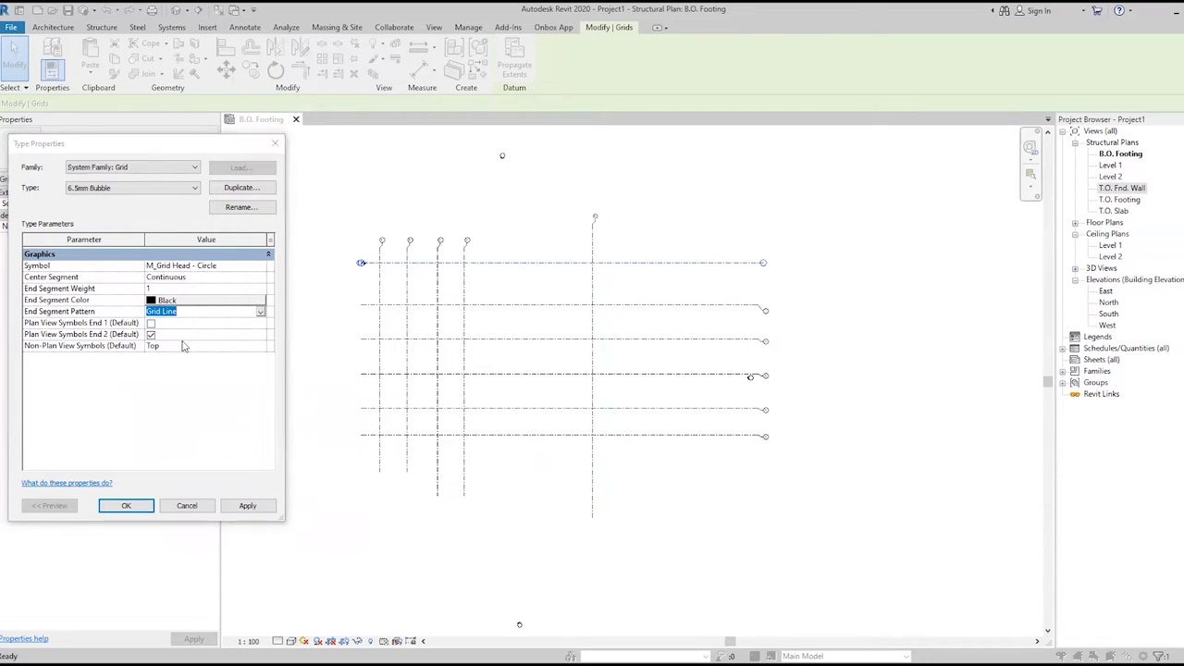
Close the grid type properties and zoom and pan the plan to inspect the grid lines.
{"action": "left_click", "coordinate": [187, 505]}
{"action": "scroll", "coordinate": [471, 425], "scroll_direction": "up", "scroll_amount": 5}
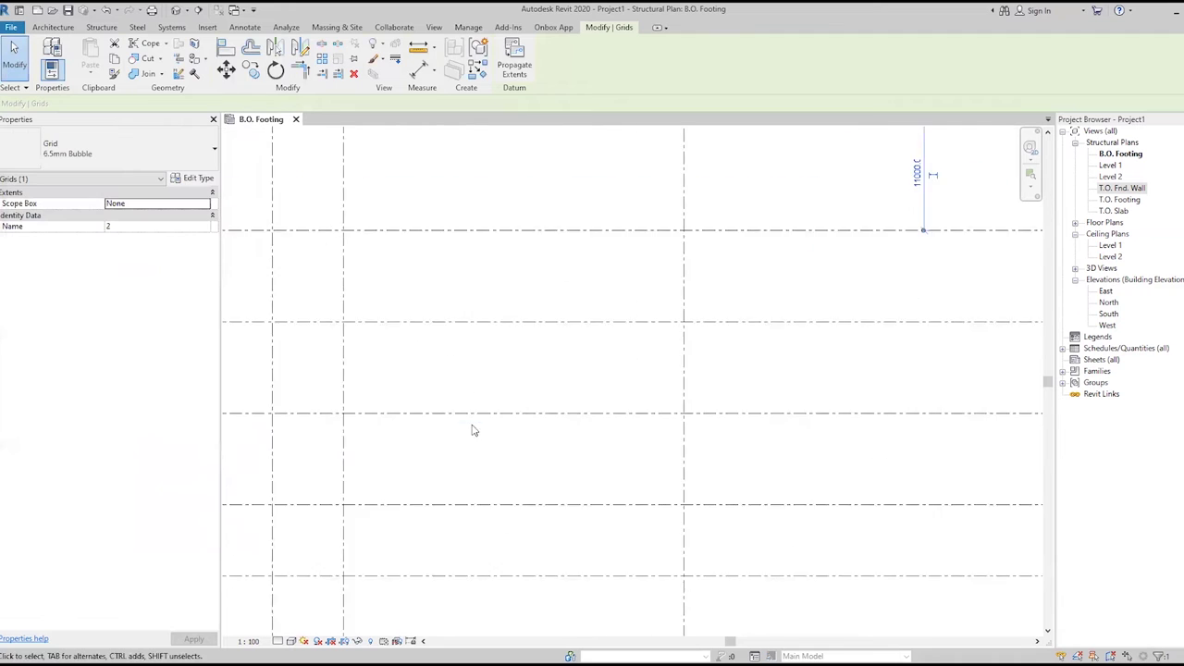
{"action": "scroll", "coordinate": [471, 426], "scroll_direction": "down", "scroll_amount": 1}
{"action": "scroll", "coordinate": [474, 422], "scroll_direction": "down", "scroll_amount": 2}
{"action": "scroll", "coordinate": [477, 418], "scroll_direction": "down", "scroll_amount": 2}
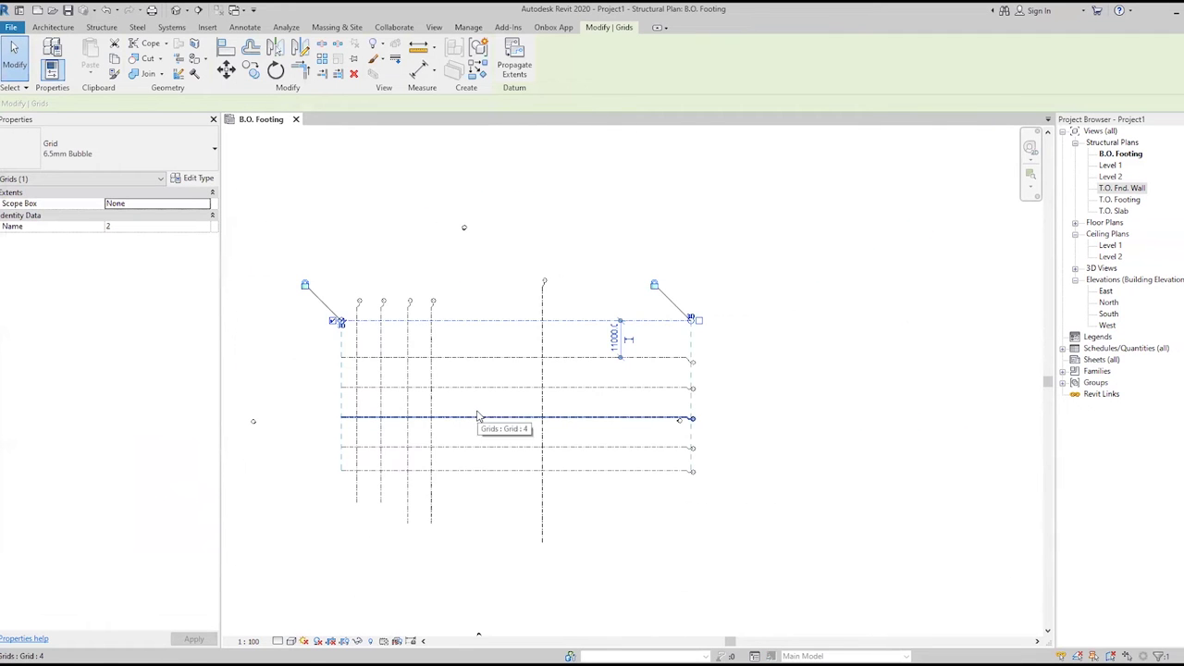
{"action": "scroll", "coordinate": [535, 387], "scroll_direction": "up", "scroll_amount": 1}
{"action": "scroll", "coordinate": [525, 381], "scroll_direction": "up", "scroll_amount": 2}
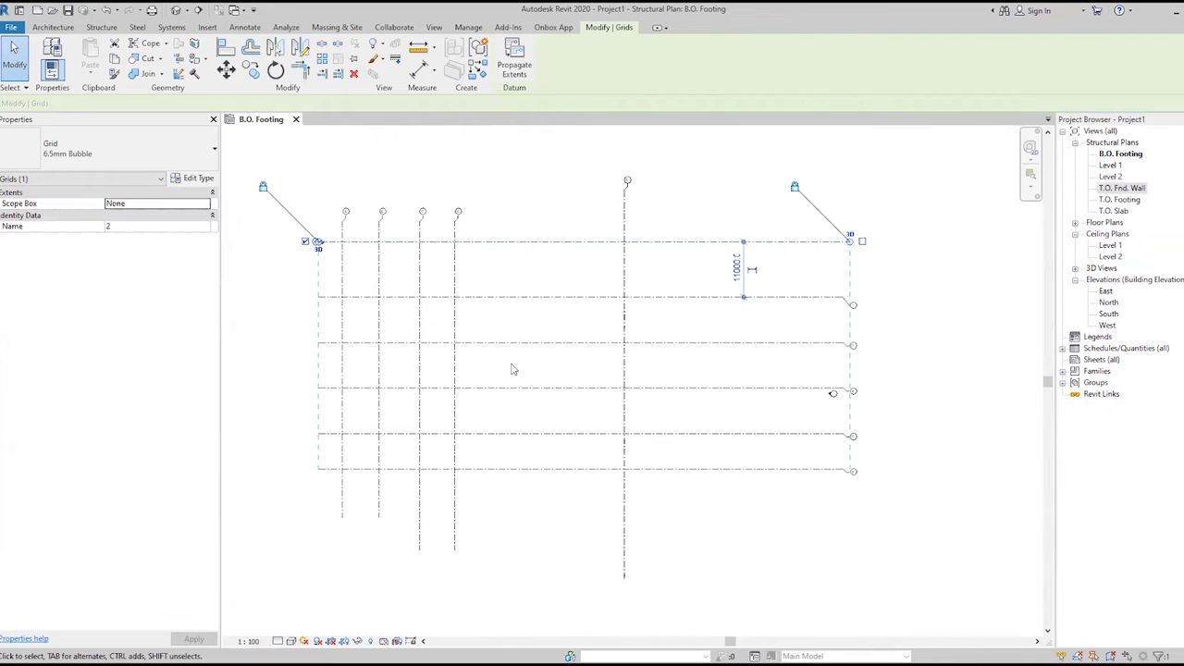
{"action": "scroll", "coordinate": [507, 372], "scroll_direction": "up", "scroll_amount": 2}
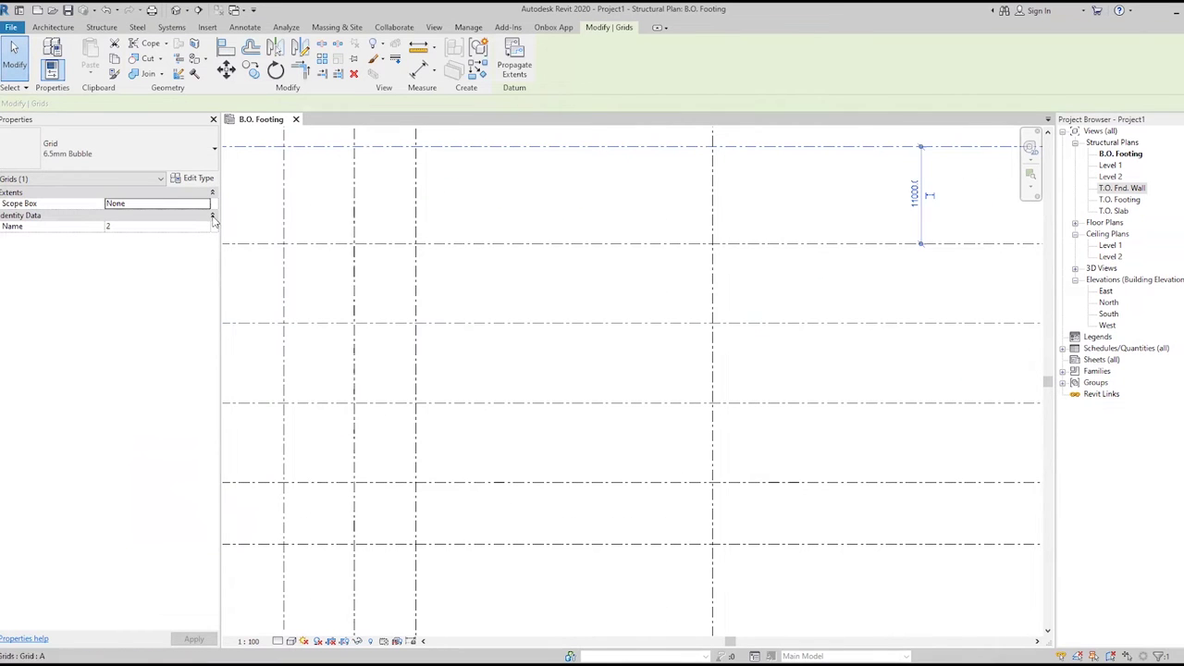
{"action": "middle_click_drag", "start_coordinate": [482, 280], "coordinate": [550, 341]}
{"action": "scroll", "coordinate": [546, 333], "scroll_direction": "up", "scroll_amount": 1}
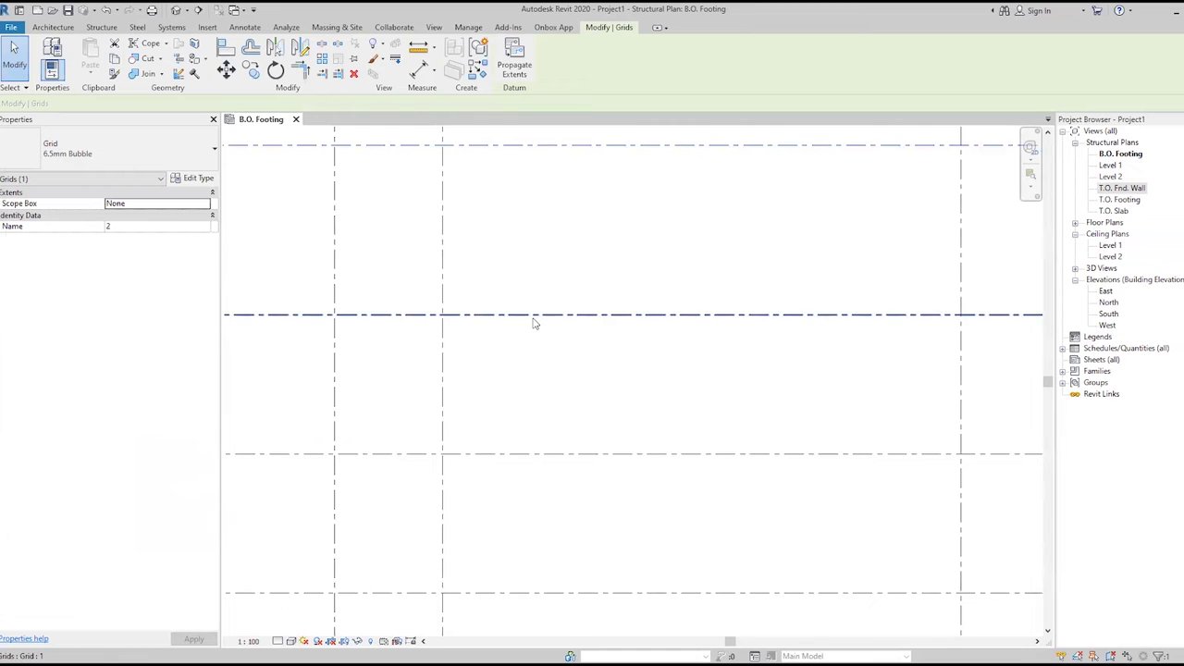
{"action": "scroll", "coordinate": [535, 324], "scroll_direction": "up", "scroll_amount": 1}
{"action": "scroll", "coordinate": [535, 324], "scroll_direction": "up", "scroll_amount": 1}
{"action": "scroll", "coordinate": [535, 323], "scroll_direction": "down", "scroll_amount": 3}
{"action": "scroll", "coordinate": [381, 292], "scroll_direction": "down", "scroll_amount": 1}
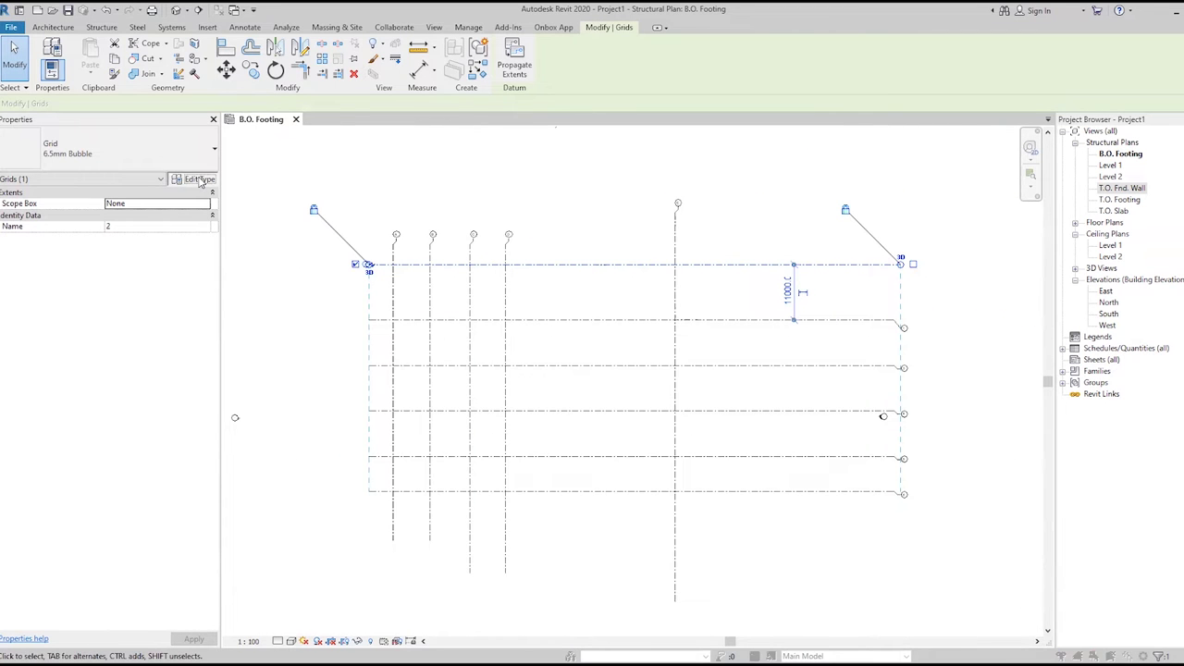
Set the 6.5mm Bubble type's End Segment Pattern to Solid and check the grids.
{"action": "left_click", "coordinate": [193, 177]}
{"action": "left_click", "coordinate": [173, 314]}
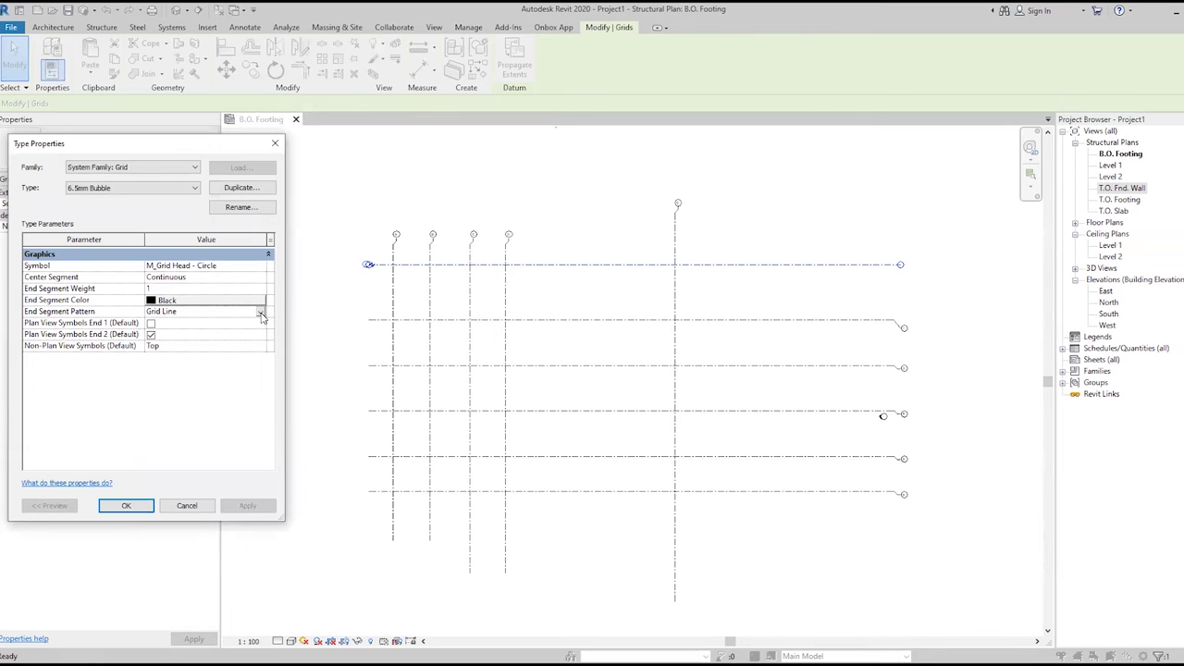
{"action": "left_click", "coordinate": [261, 315]}
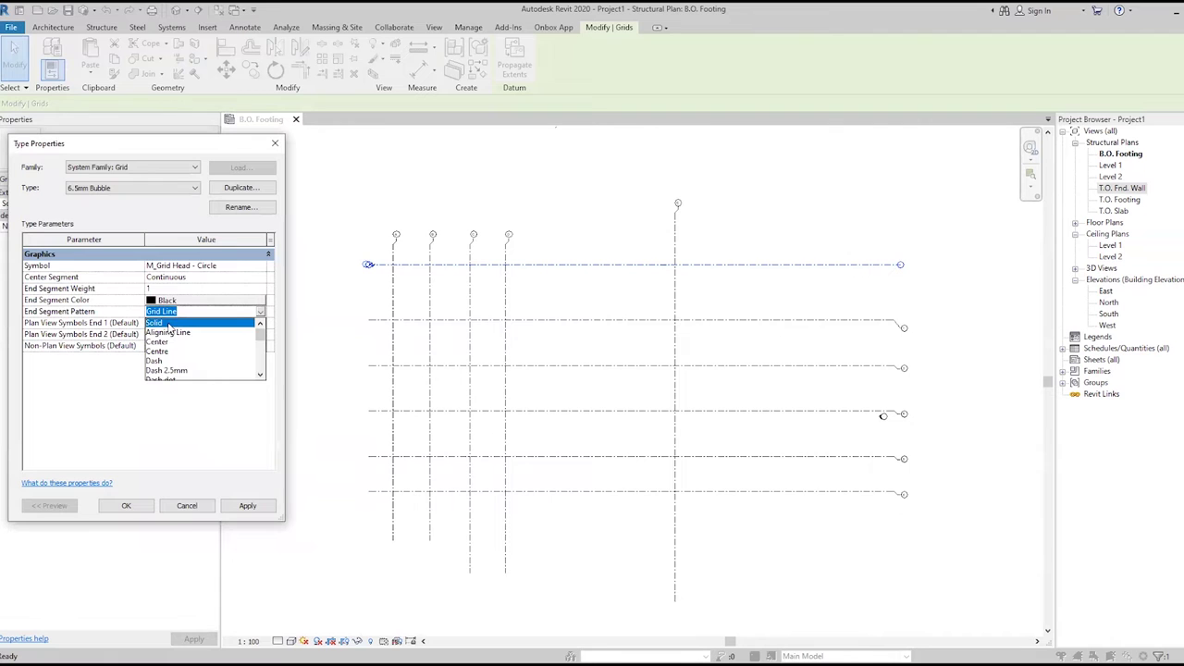
{"action": "left_click", "coordinate": [165, 322]}
{"action": "left_click", "coordinate": [125, 505]}
{"action": "scroll", "coordinate": [532, 328], "scroll_direction": "up", "scroll_amount": 3}
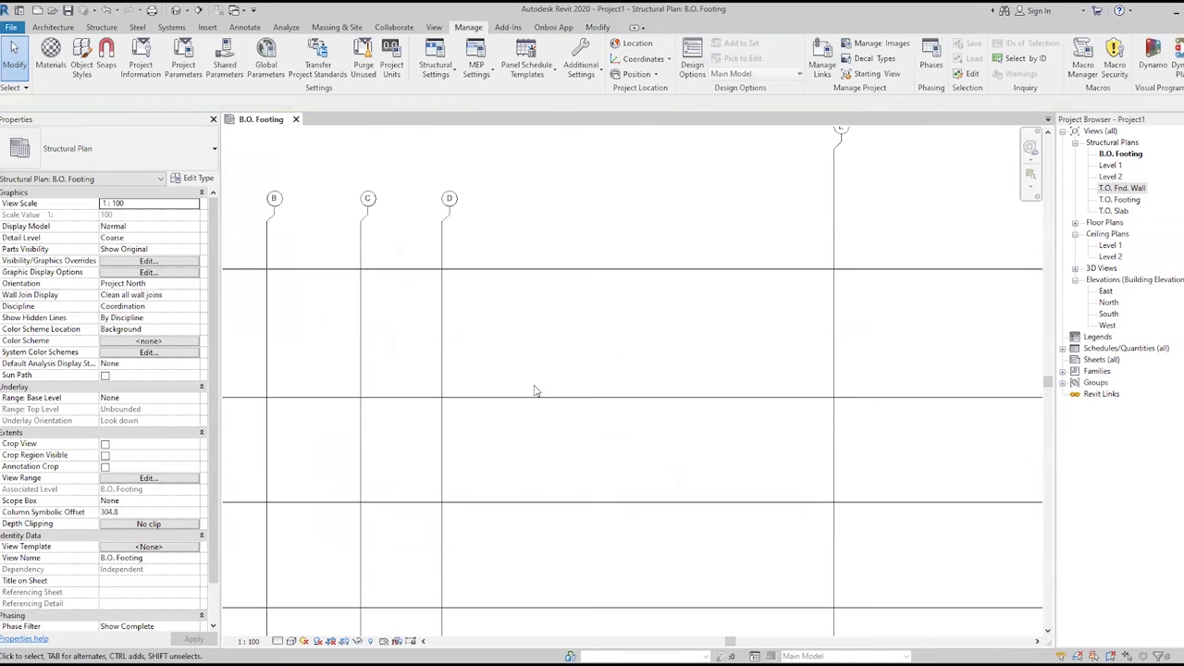
{"action": "scroll", "coordinate": [518, 428], "scroll_direction": "down", "scroll_amount": 3}
{"action": "scroll", "coordinate": [502, 402], "scroll_direction": "up", "scroll_amount": 1}
{"action": "scroll", "coordinate": [486, 399], "scroll_direction": "up", "scroll_amount": 1}
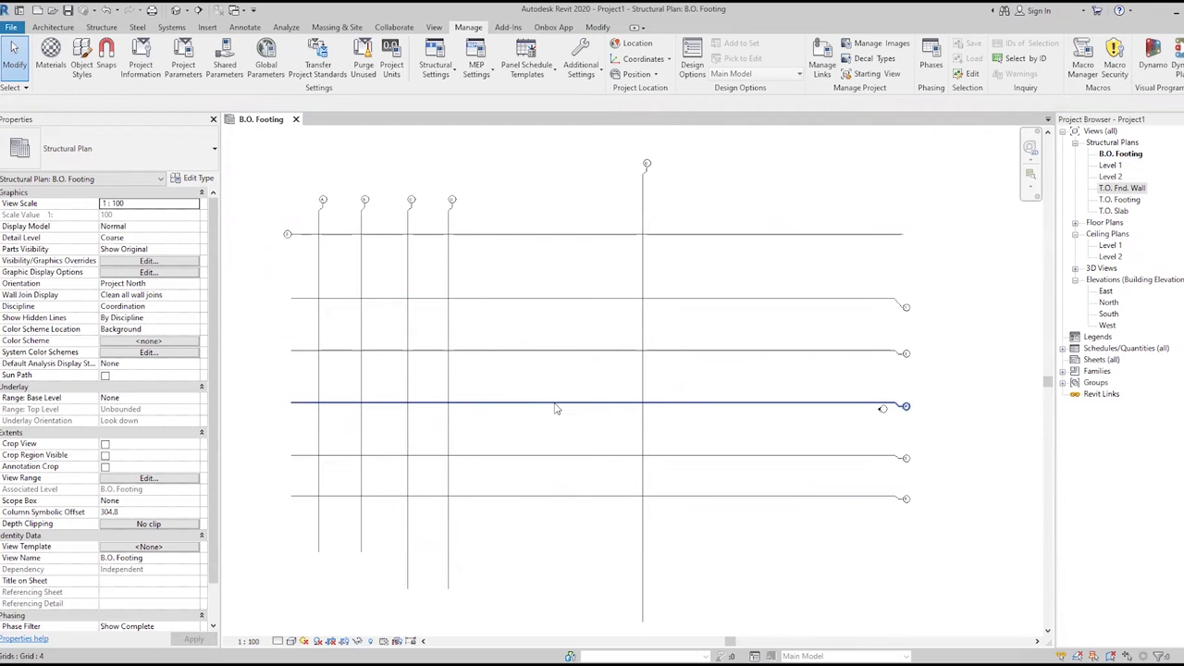
Select the top horizontal grid and apply the Center end segment pattern to its type.
{"action": "left_click", "coordinate": [517, 239]}
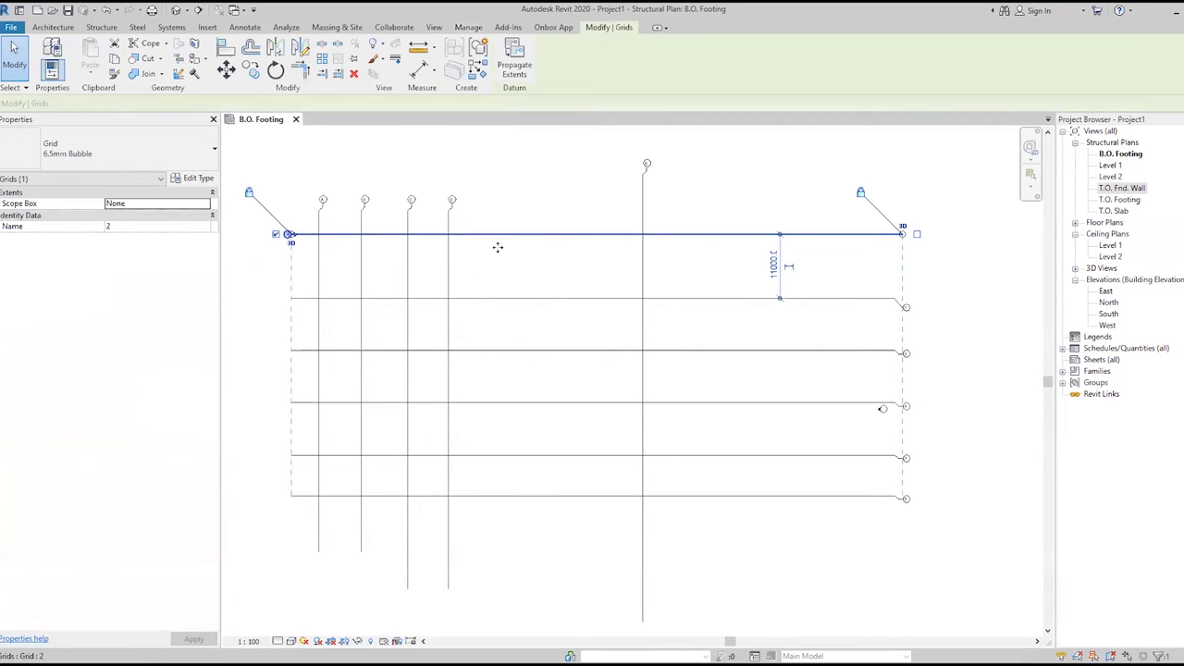
{"action": "left_click", "coordinate": [191, 180]}
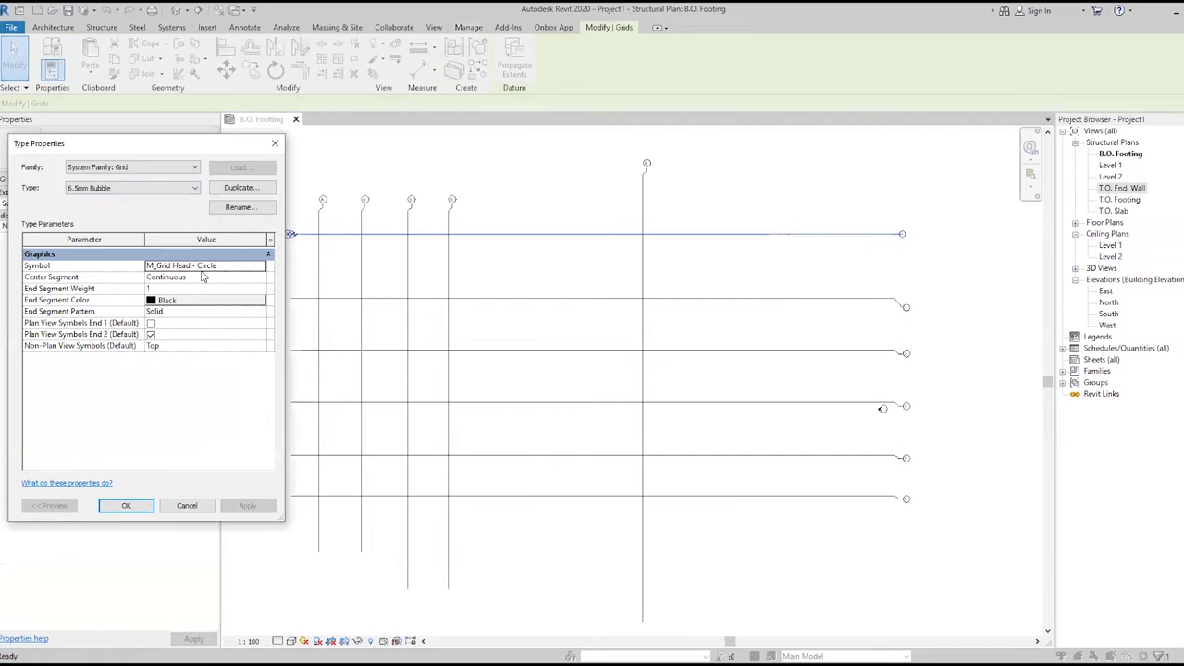
{"action": "left_click", "coordinate": [259, 312]}
{"action": "left_click", "coordinate": [262, 313]}
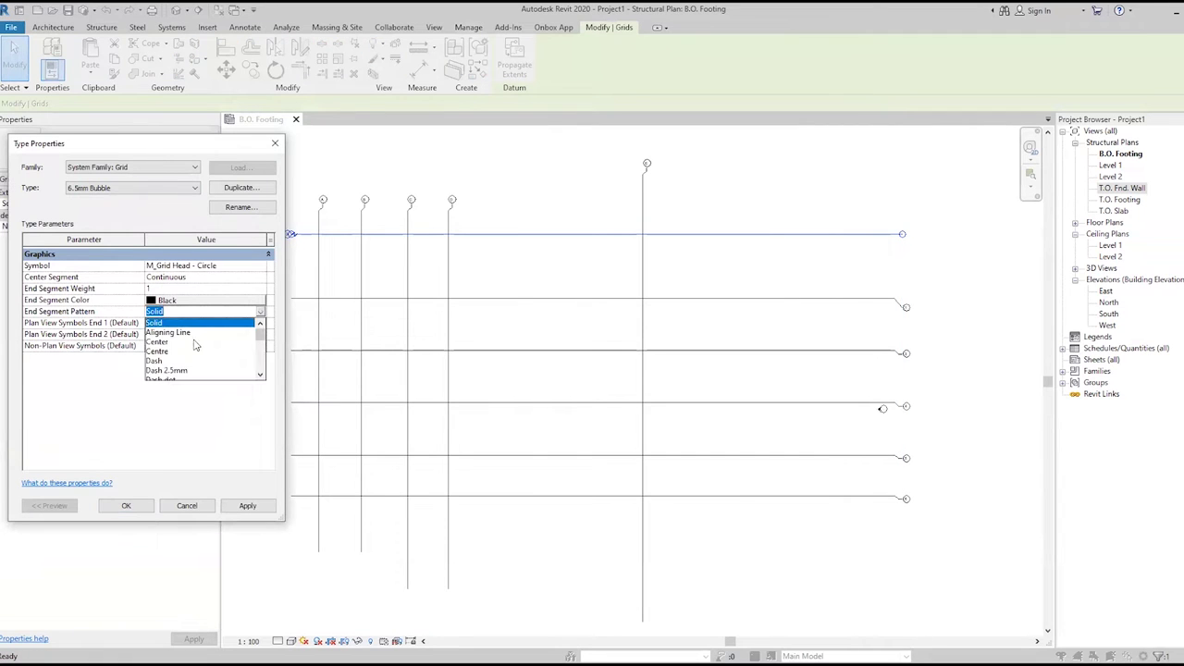
{"action": "left_click", "coordinate": [184, 343]}
{"action": "left_click", "coordinate": [127, 505]}
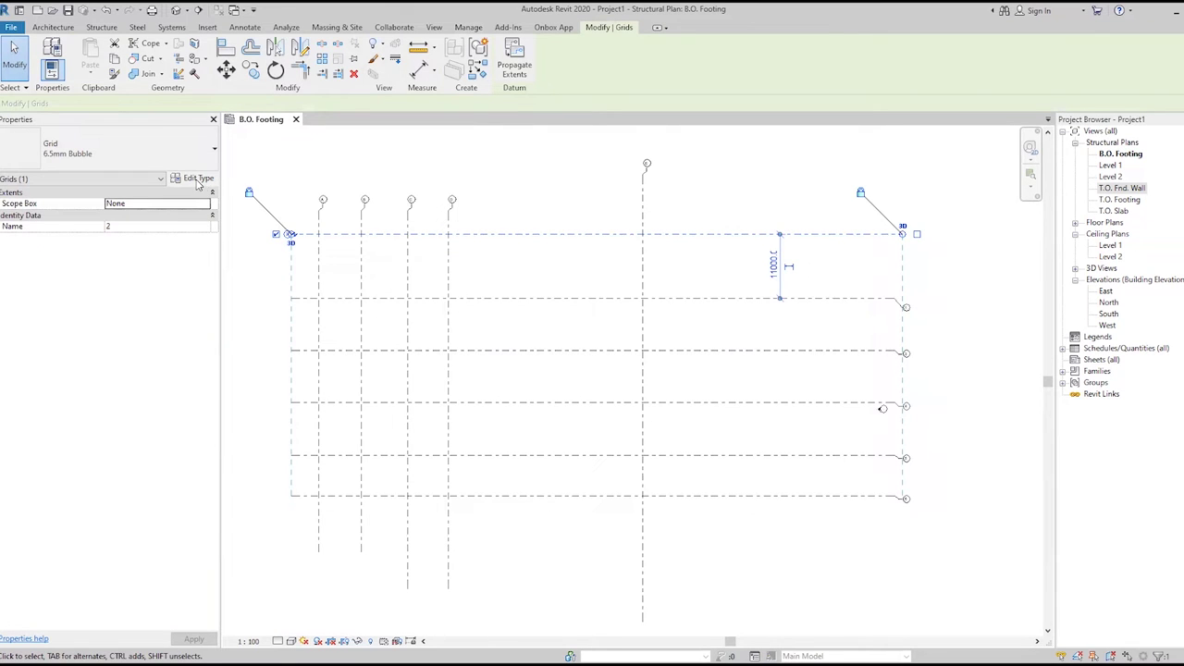
Switch the grid type's End Segment Pattern from Center to Dot.
{"action": "left_click", "coordinate": [197, 180]}
{"action": "left_click", "coordinate": [263, 314]}
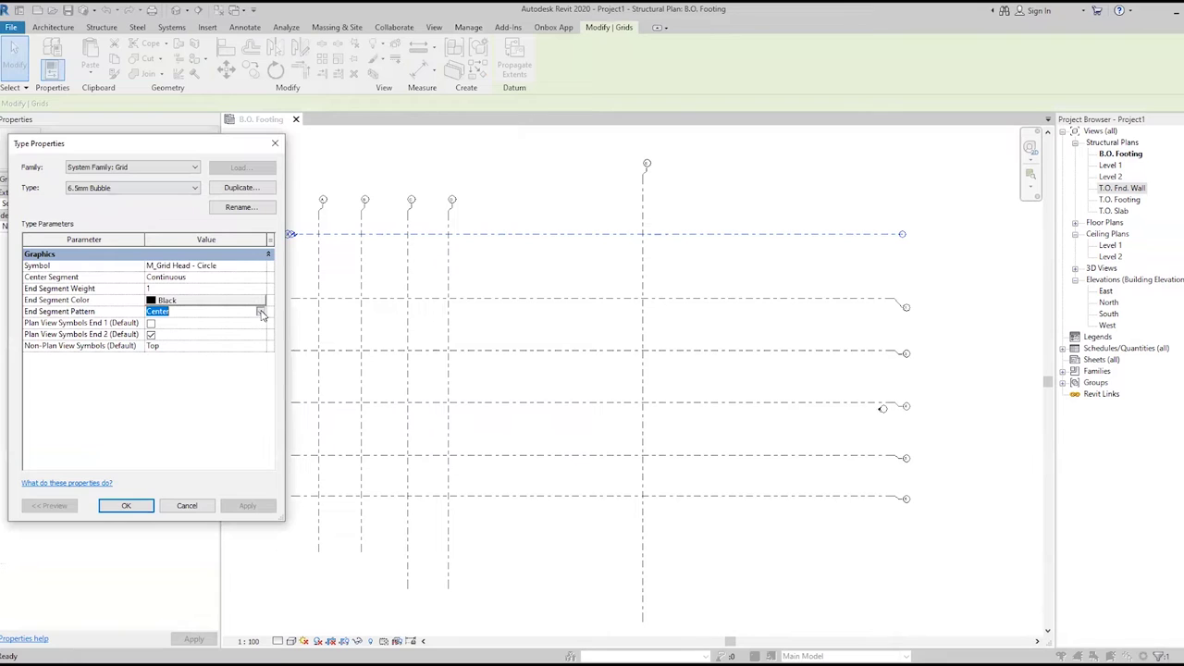
{"action": "left_click", "coordinate": [262, 314]}
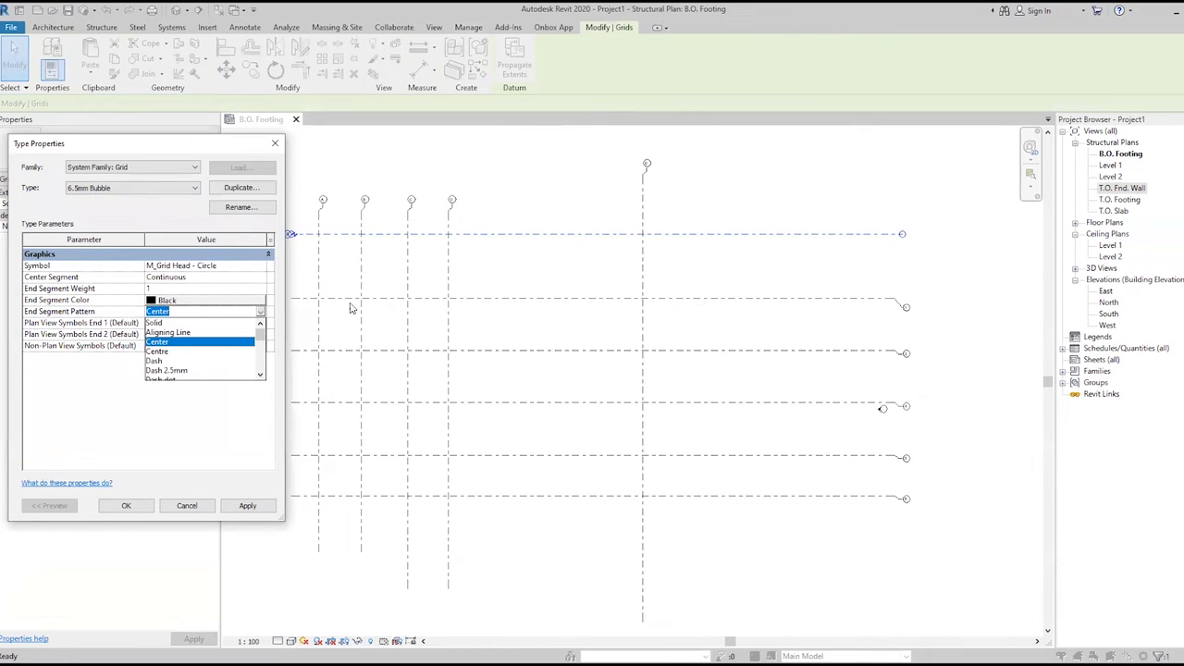
{"action": "scroll", "coordinate": [178, 347], "scroll_direction": "down", "scroll_amount": 1}
{"action": "scroll", "coordinate": [178, 347], "scroll_direction": "down", "scroll_amount": 1}
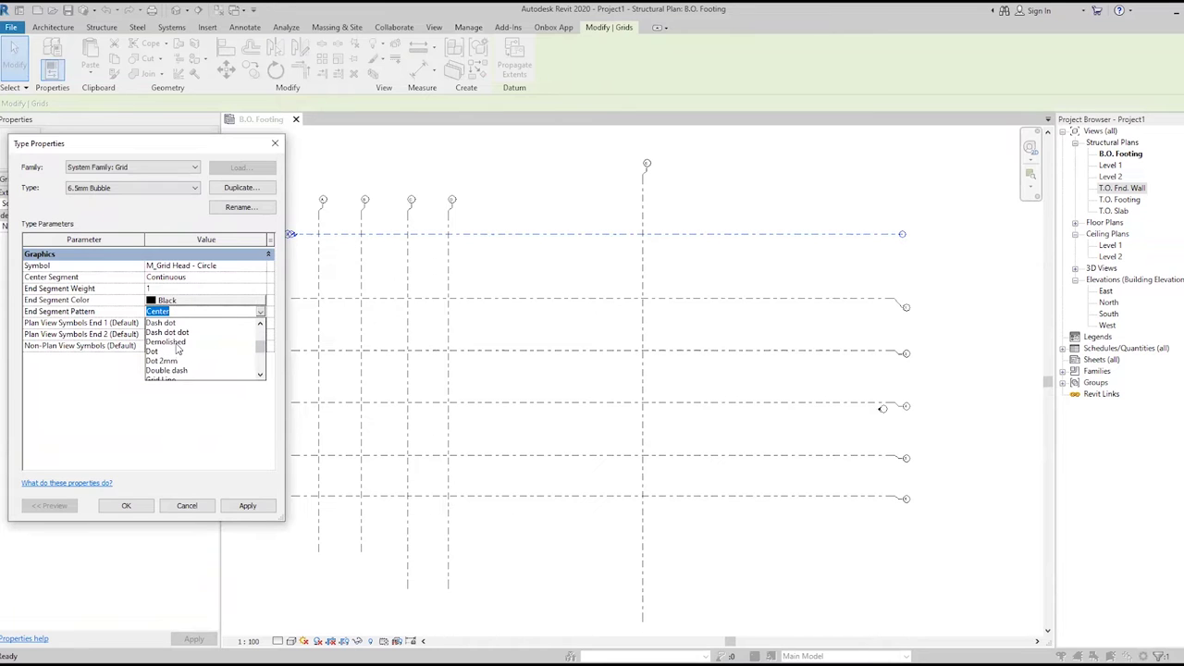
{"action": "left_click", "coordinate": [129, 506]}
{"action": "left_click", "coordinate": [129, 506]}
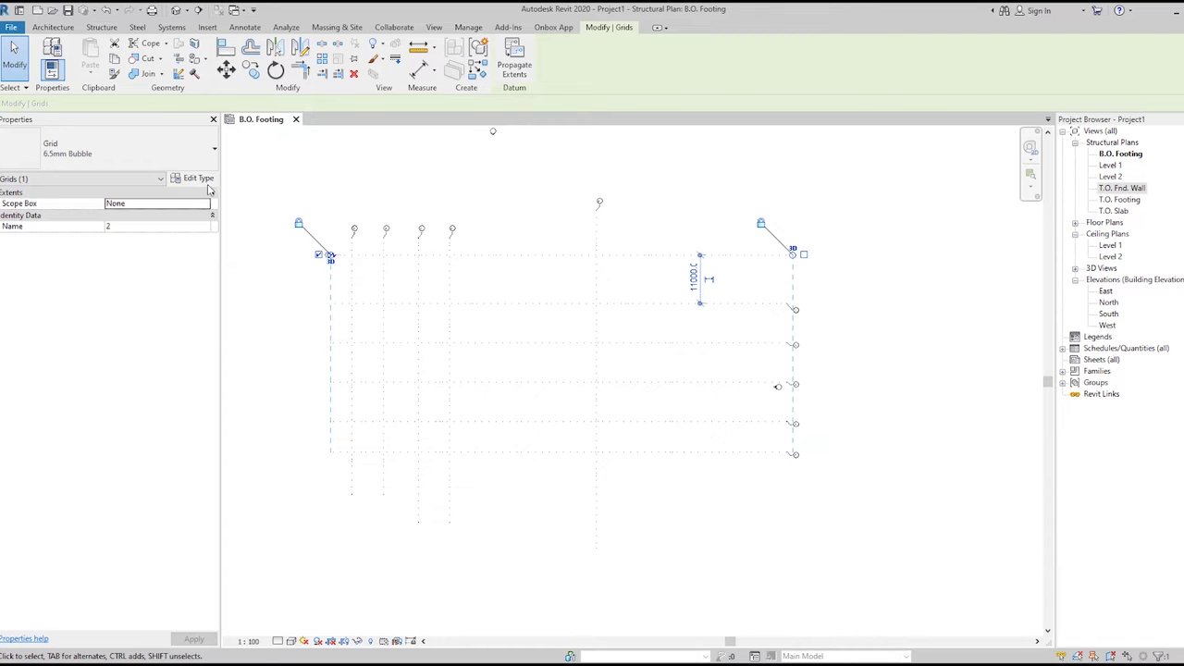
Set End Segment Pattern back to Grid Line and inspect the dash-dot grids and bubbles.
{"action": "left_click", "coordinate": [192, 178]}
{"action": "left_click", "coordinate": [191, 312]}
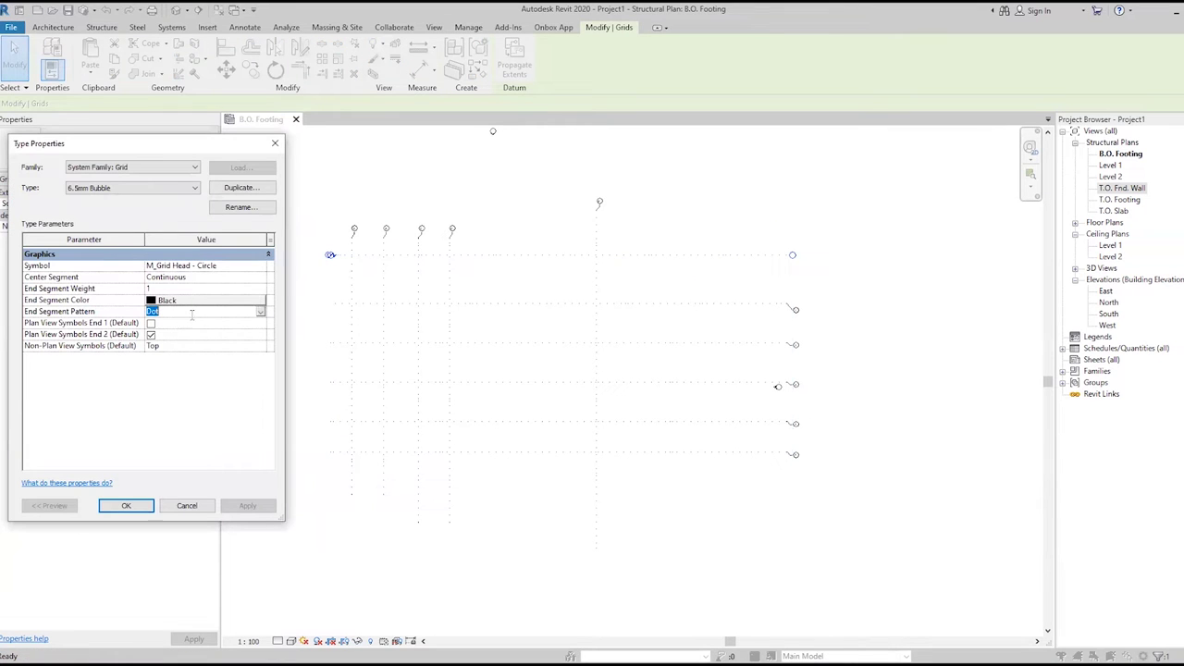
{"action": "left_click", "coordinate": [261, 312]}
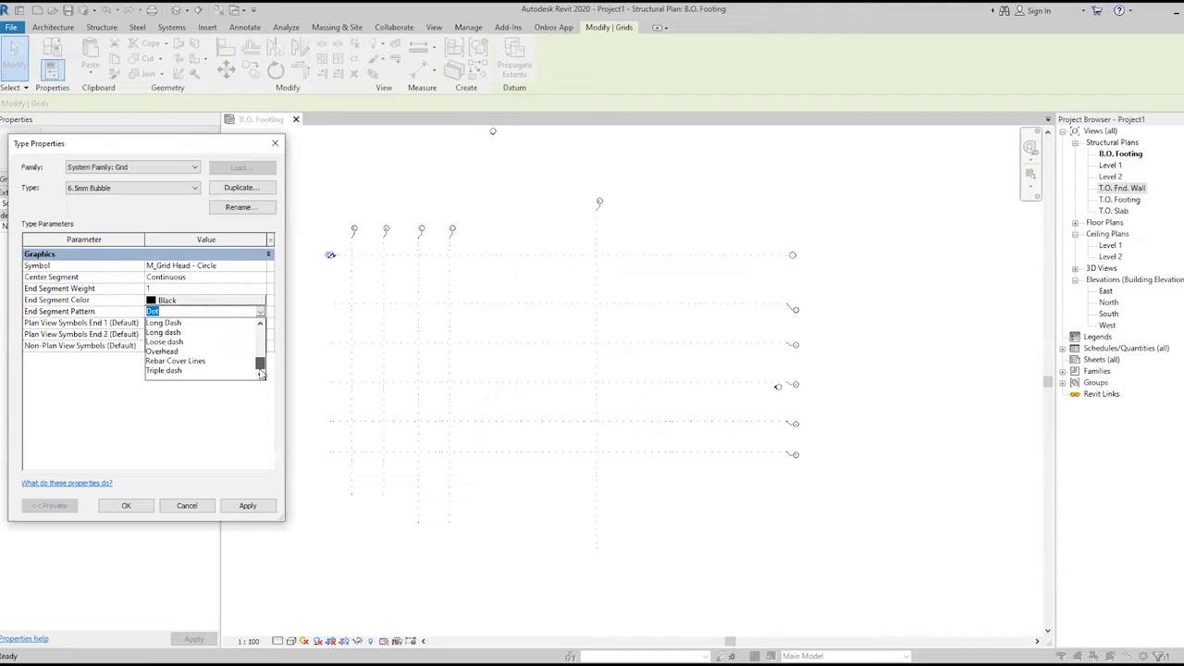
{"action": "left_click", "coordinate": [166, 360]}
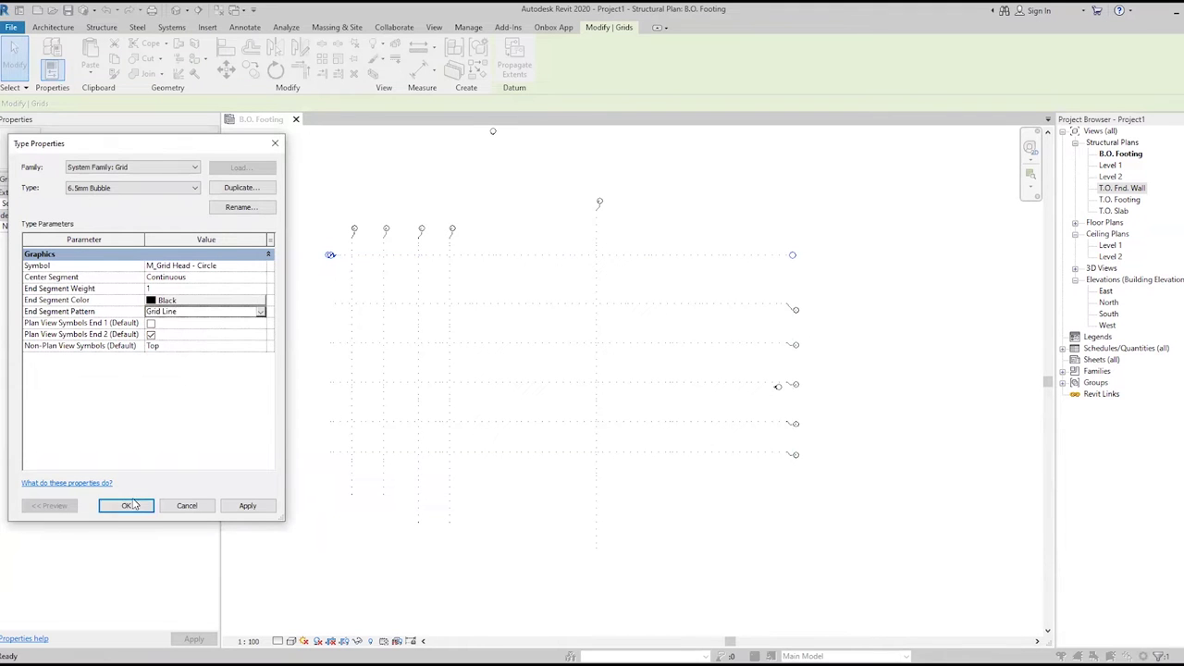
{"action": "left_click", "coordinate": [126, 506]}
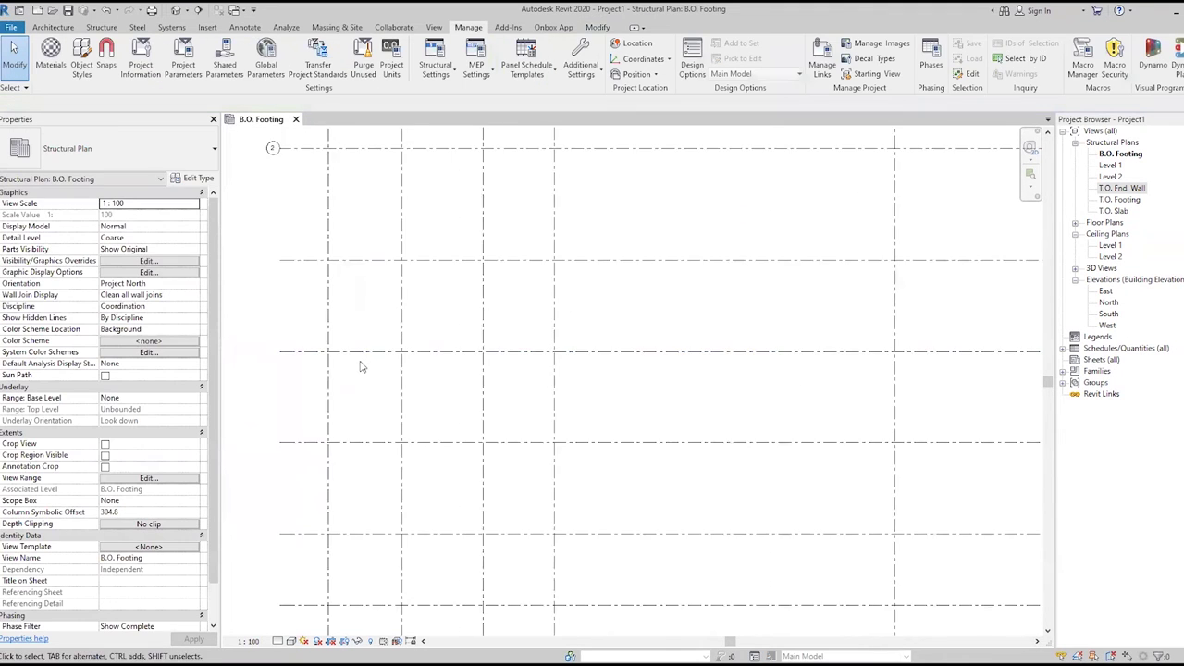
{"action": "scroll", "coordinate": [364, 370], "scroll_direction": "up", "scroll_amount": 5}
{"action": "scroll", "coordinate": [356, 342], "scroll_direction": "up", "scroll_amount": 4}
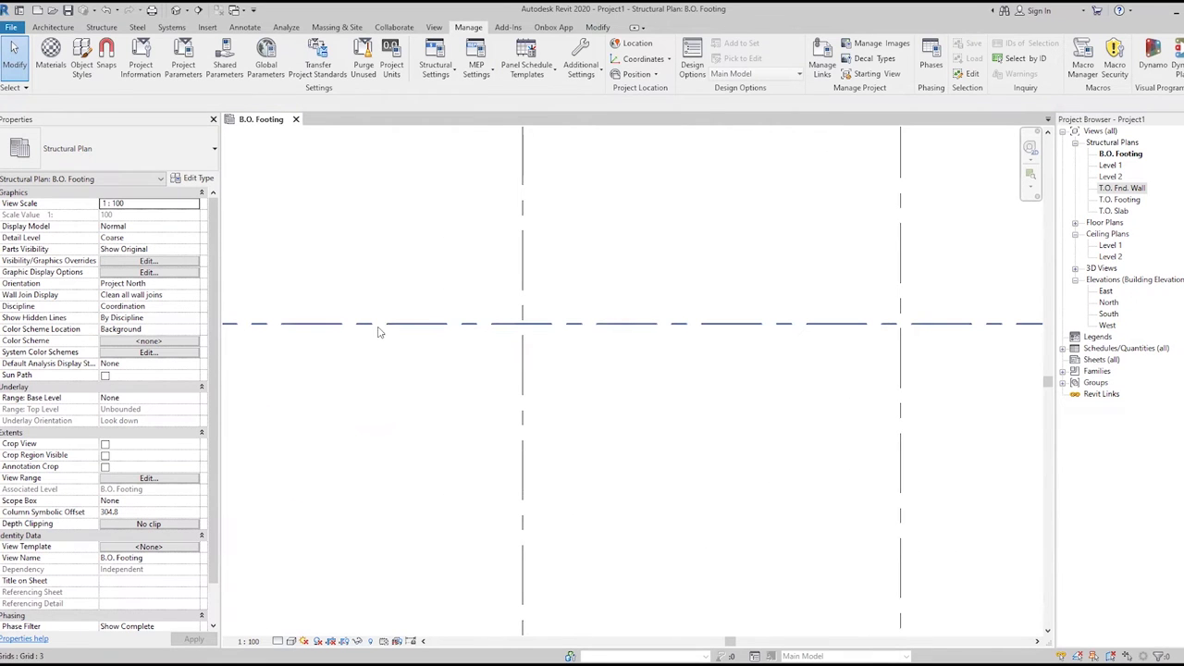
{"action": "scroll", "coordinate": [384, 333], "scroll_direction": "down", "scroll_amount": 4}
{"action": "scroll", "coordinate": [411, 356], "scroll_direction": "down", "scroll_amount": 3}
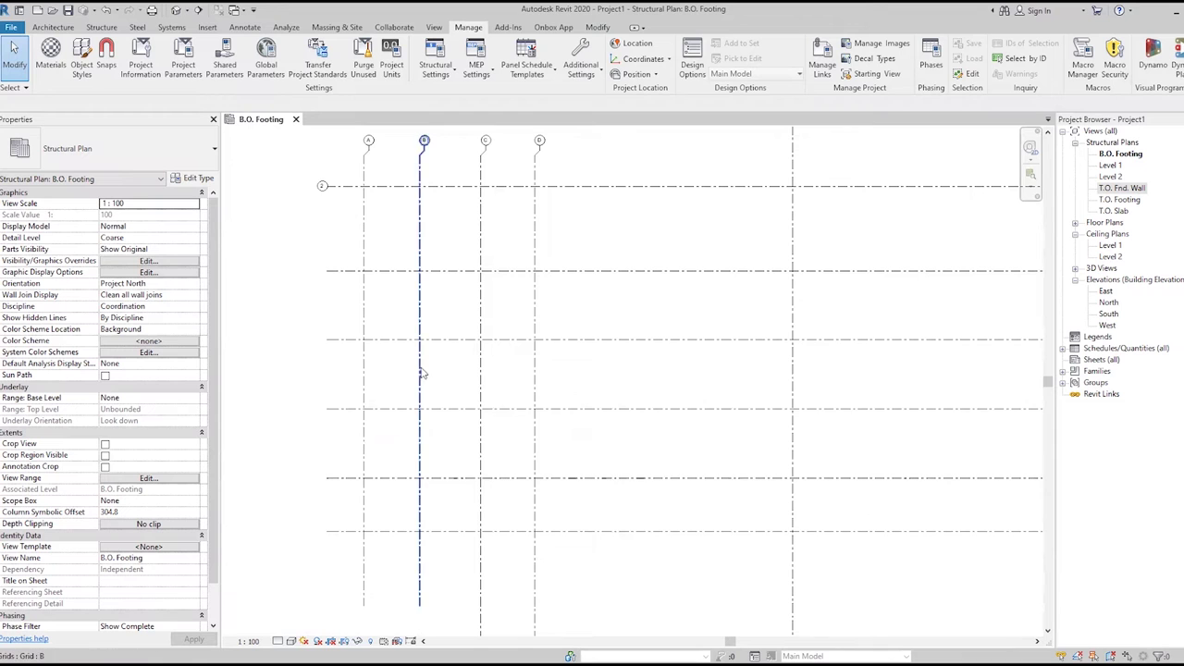
{"action": "middle_click_drag", "start_coordinate": [595, 390], "coordinate": [498, 386]}
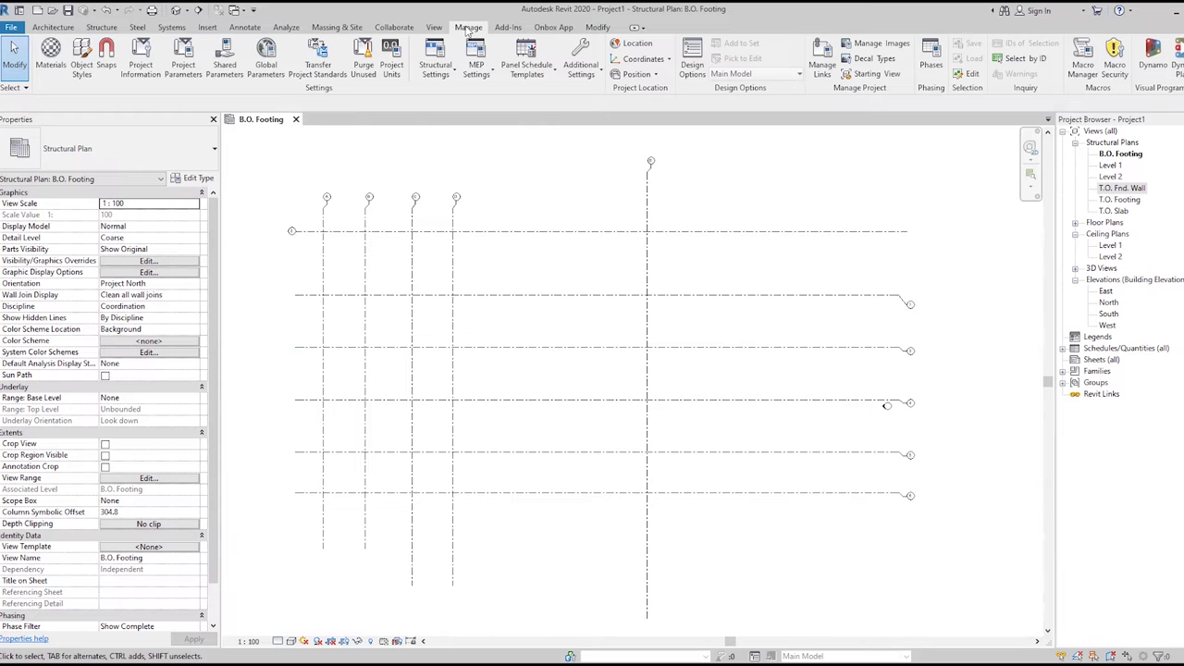
Show the Line Patterns dialog via Manage > Additional Settings.
{"action": "left_click", "coordinate": [581, 69]}
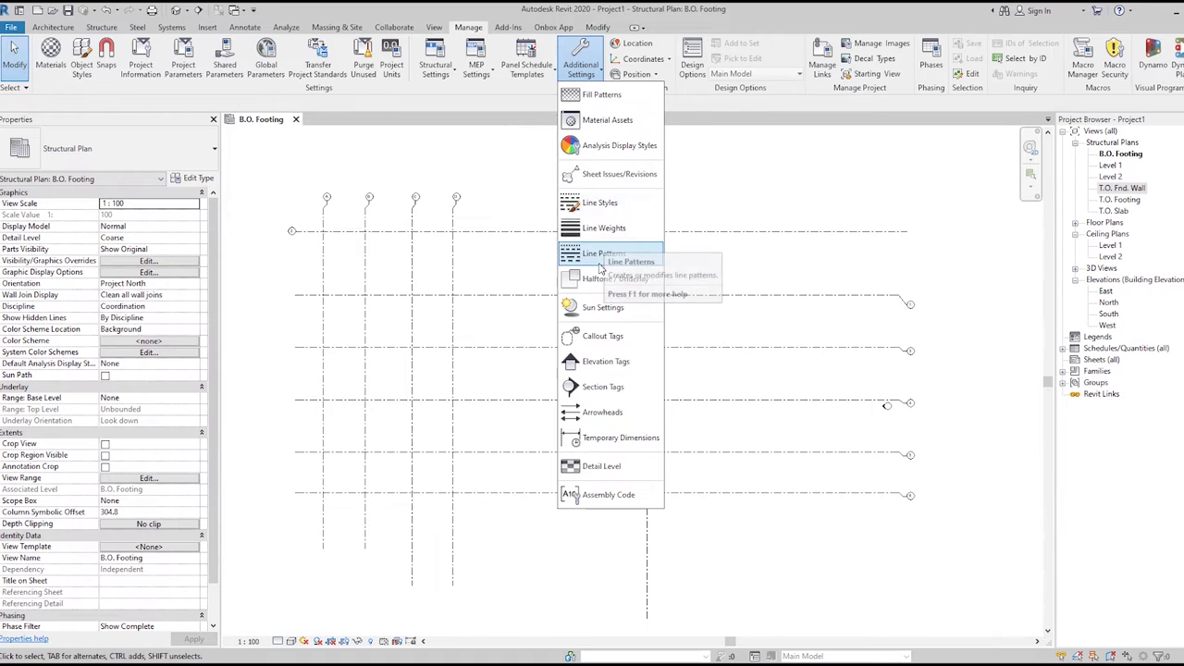
{"action": "left_click", "coordinate": [599, 264]}
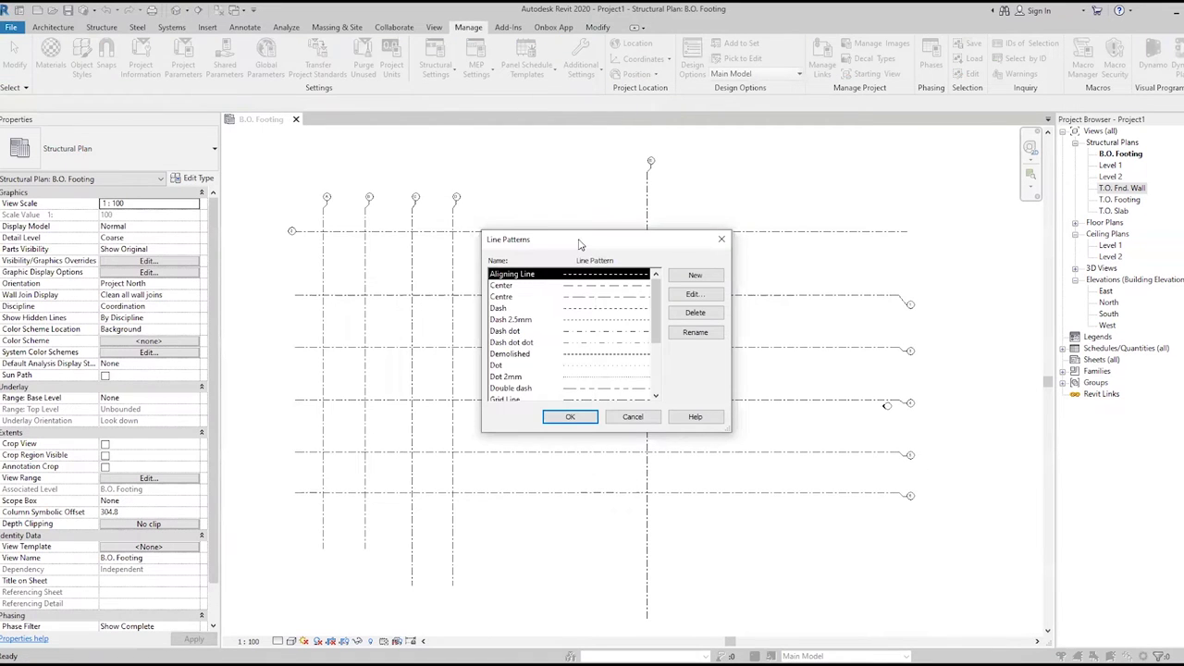
Select Grid Line in the pattern list and view its 12.7, 3.175, 3.175, 3.175 mm definition.
{"action": "left_click_drag", "start_coordinate": [580, 244], "coordinate": [383, 219]}
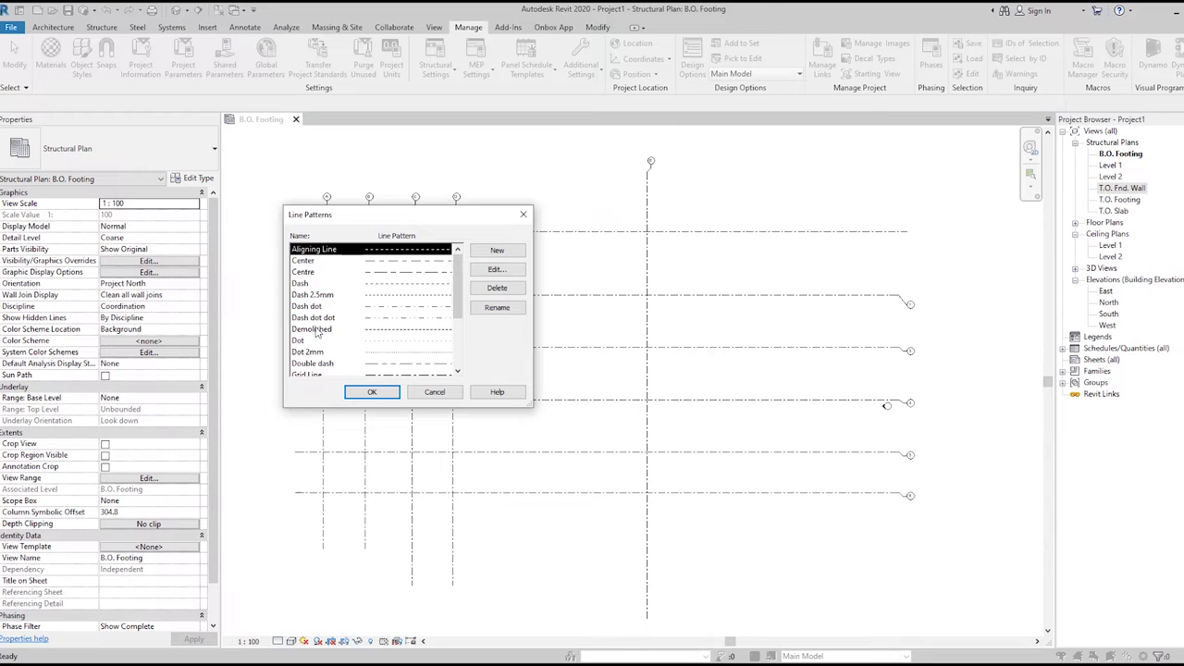
{"action": "left_click", "coordinate": [311, 329]}
{"action": "key", "text": "Down"}
{"action": "key", "text": "Down"}
{"action": "key", "text": "Down"}
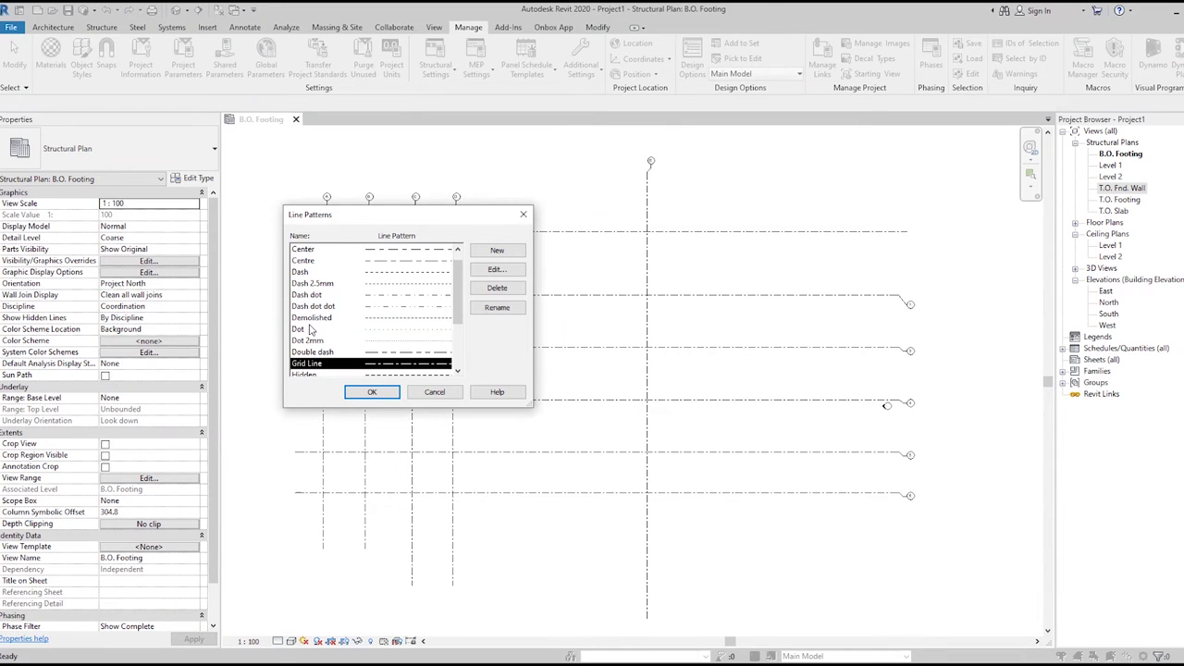
{"action": "scroll", "coordinate": [325, 355], "scroll_direction": "down", "scroll_amount": 1}
{"action": "scroll", "coordinate": [352, 341], "scroll_direction": "down", "scroll_amount": 1}
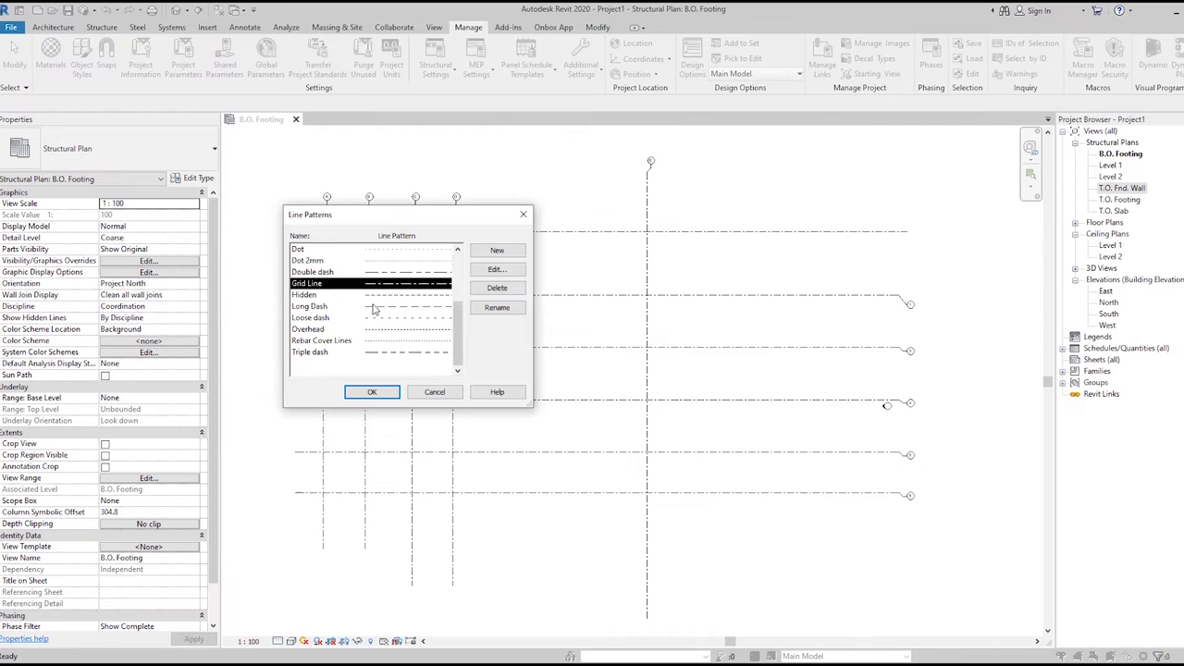
{"action": "scroll", "coordinate": [379, 312], "scroll_direction": "up", "scroll_amount": 1}
{"action": "scroll", "coordinate": [349, 294], "scroll_direction": "up", "scroll_amount": 2}
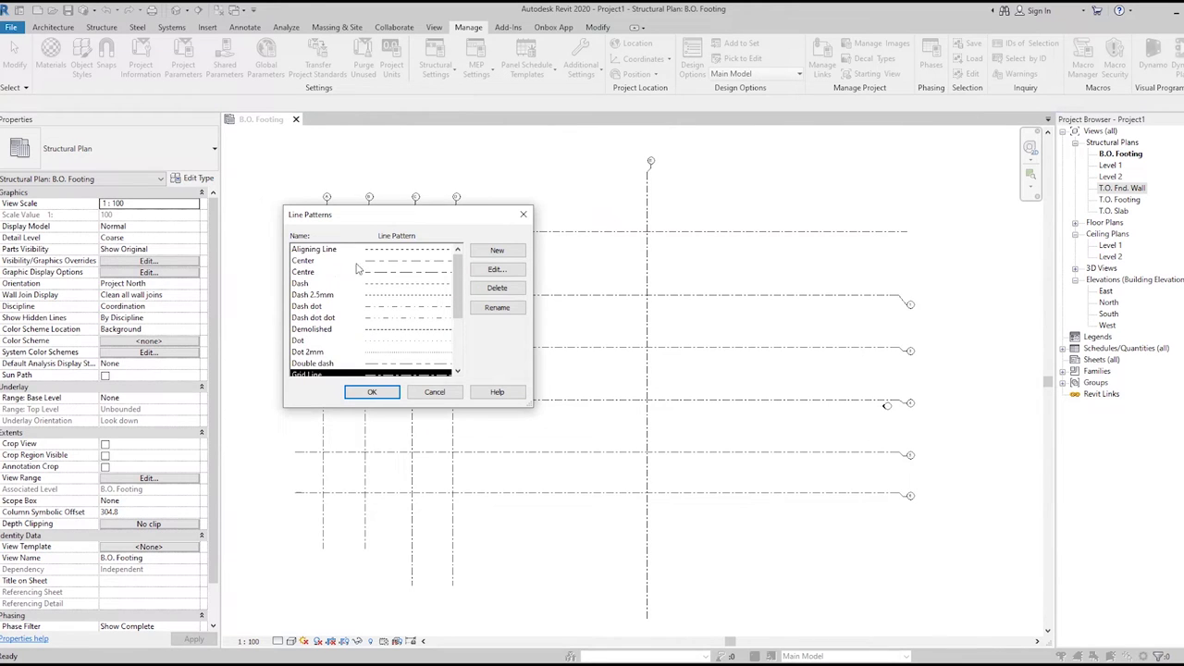
{"action": "left_click", "coordinate": [381, 250]}
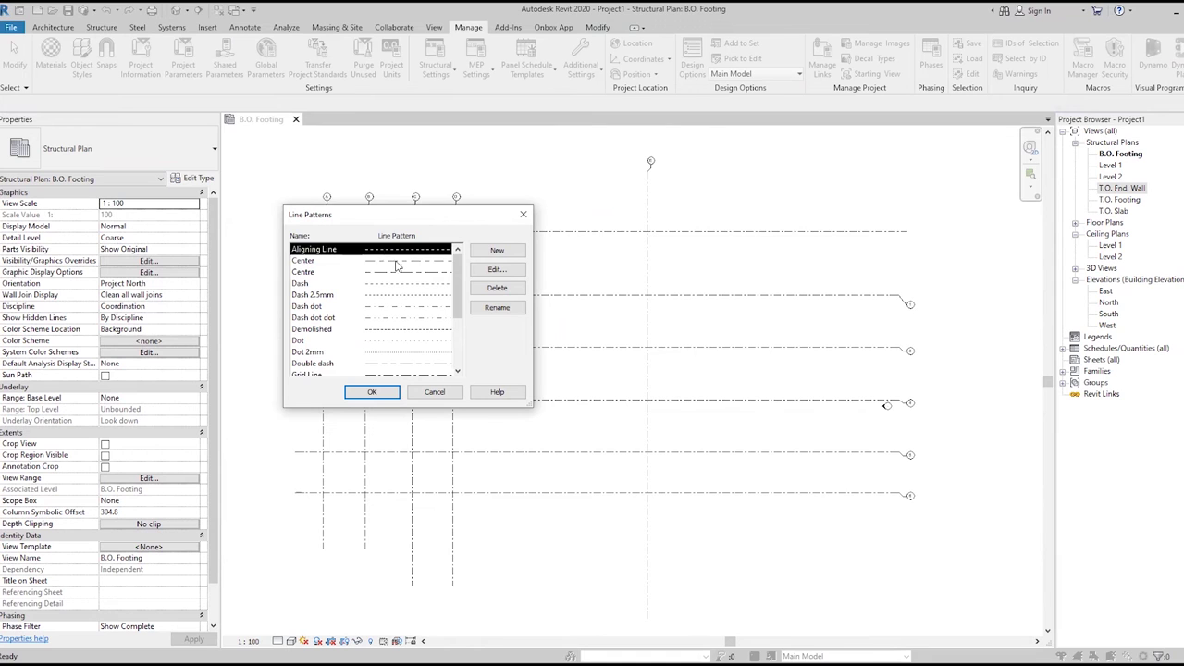
{"action": "left_click_drag", "start_coordinate": [395, 267], "coordinate": [394, 319]}
{"action": "scroll", "coordinate": [396, 315], "scroll_direction": "down", "scroll_amount": 2}
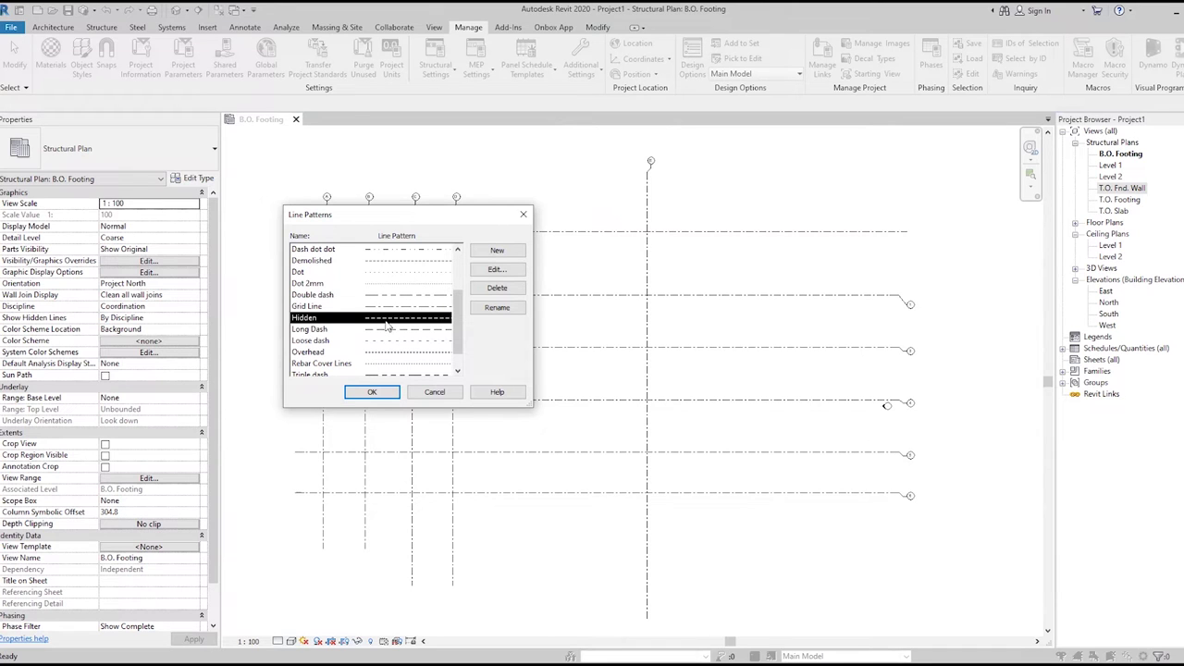
{"action": "left_click", "coordinate": [373, 309]}
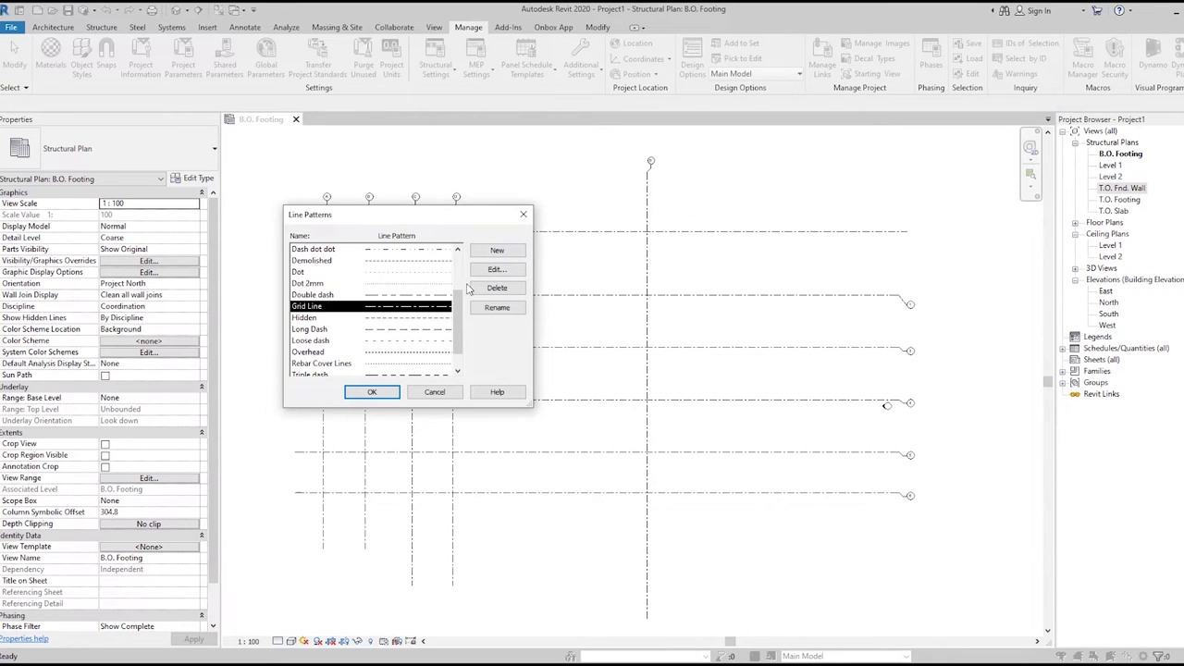
{"action": "left_click", "coordinate": [497, 269]}
{"action": "left_click_drag", "start_coordinate": [410, 188], "coordinate": [307, 196]}
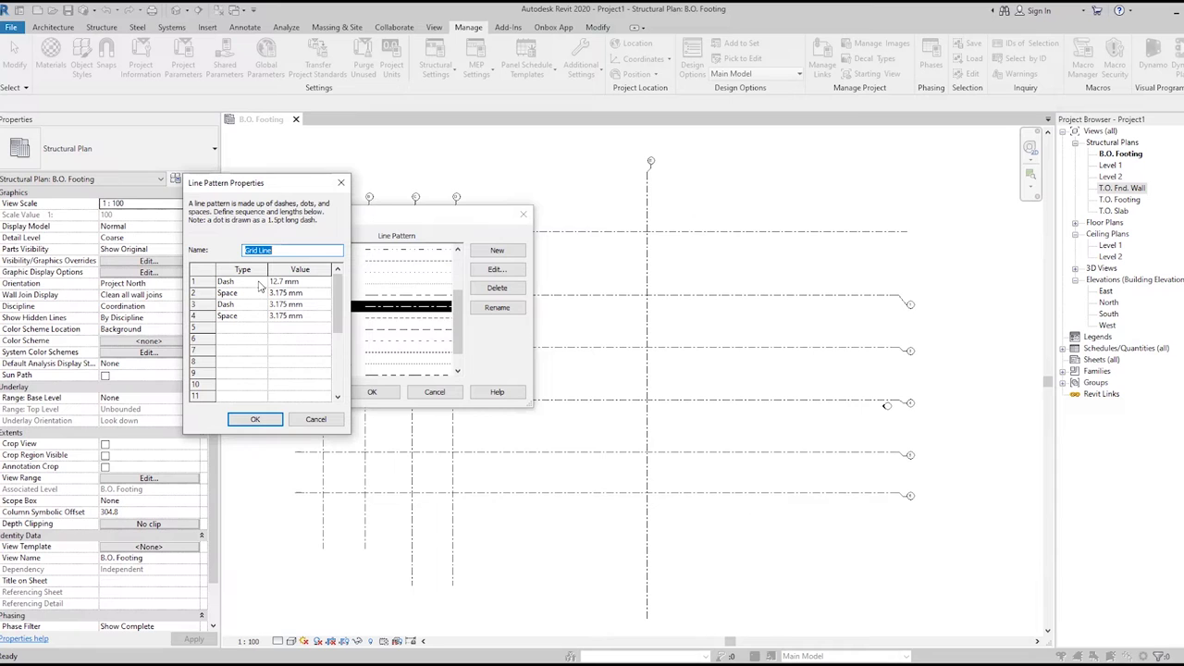
{"action": "left_click", "coordinate": [341, 182]}
{"action": "left_click", "coordinate": [393, 317]}
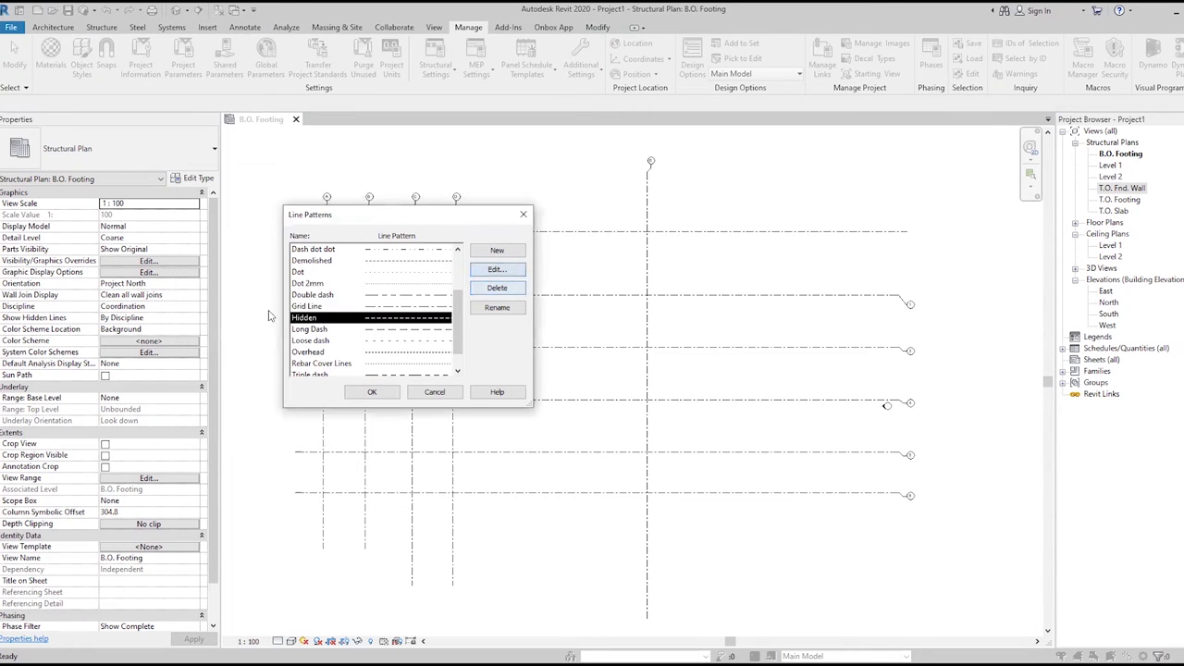
{"action": "left_click", "coordinate": [496, 269]}
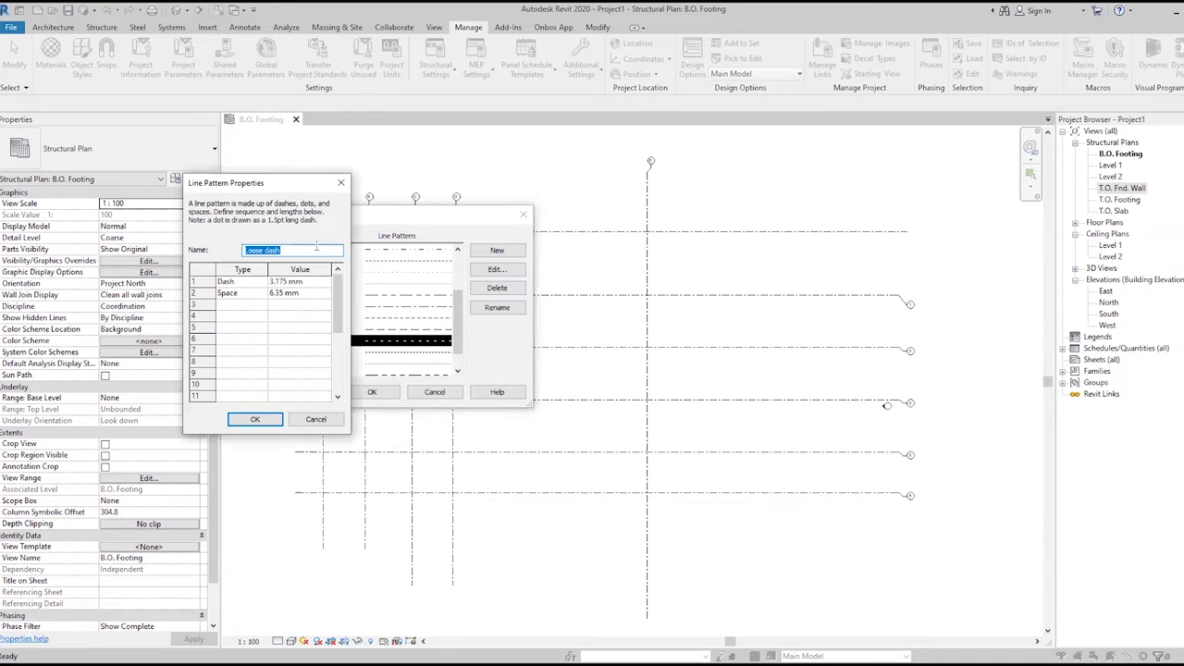
{"action": "left_click", "coordinate": [343, 183]}
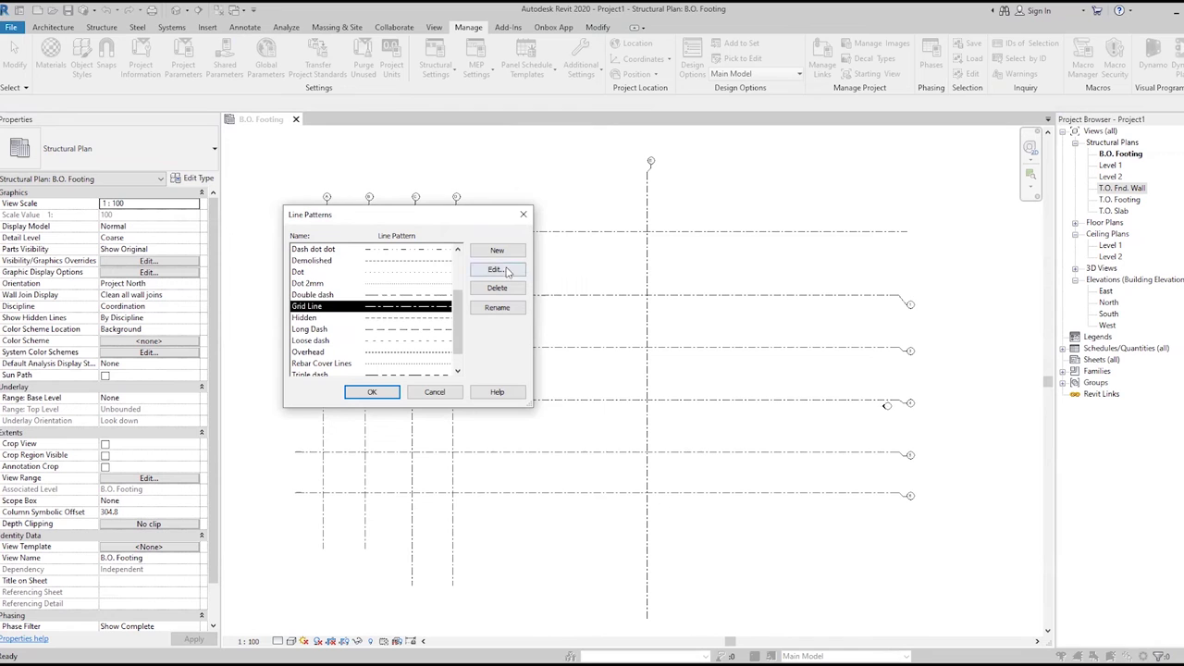
{"action": "left_click", "coordinate": [504, 269]}
{"action": "left_click_drag", "start_coordinate": [275, 182], "coordinate": [245, 180]}
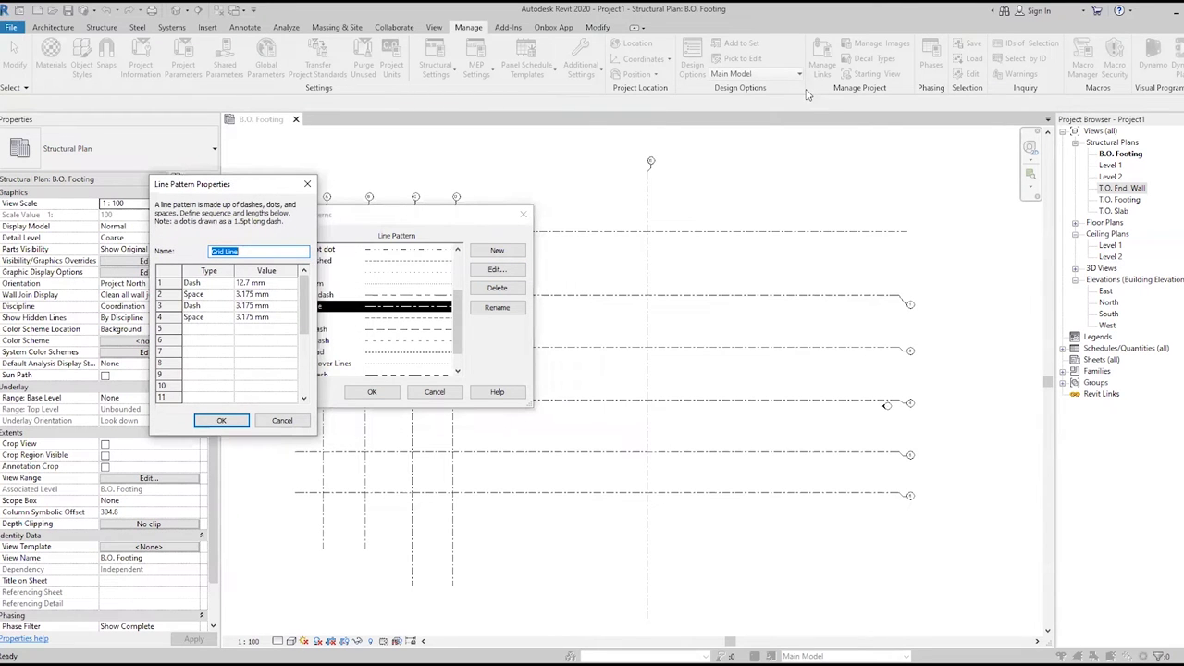
{"action": "left_click", "coordinate": [633, 342]}
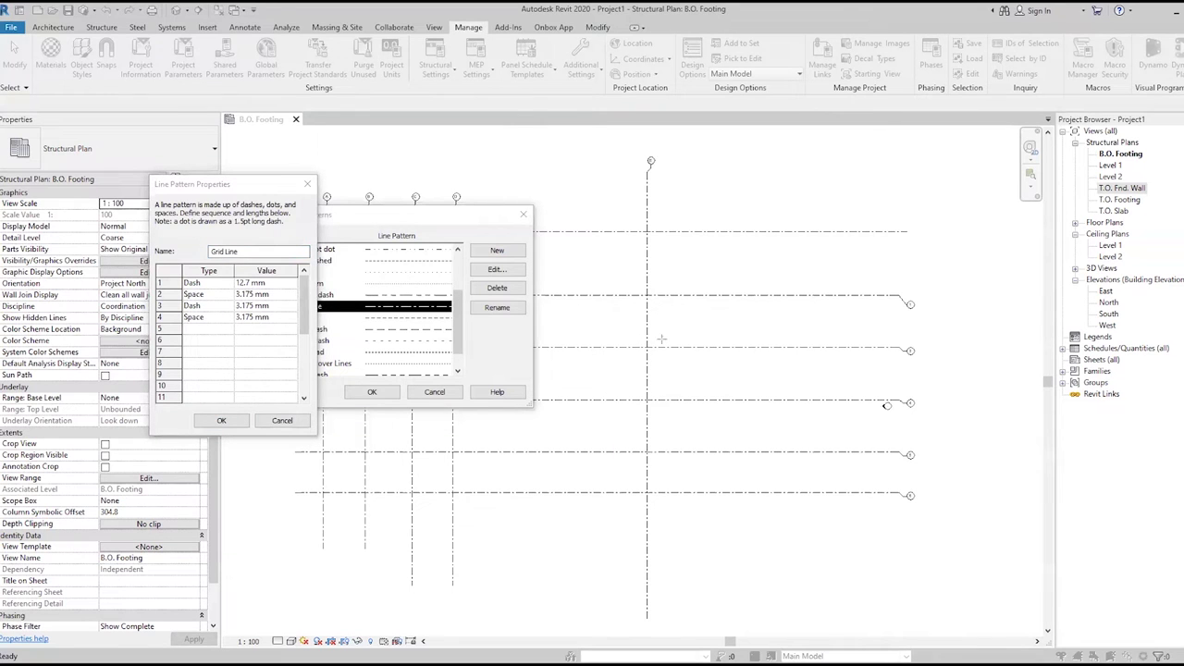
{"action": "left_click_drag", "start_coordinate": [686, 318], "coordinate": [750, 317]}
Sketch annotations over the screen explaining the Grid Line dash and space lengths.
{"action": "left_click_drag", "start_coordinate": [886, 317], "coordinate": [901, 316]}
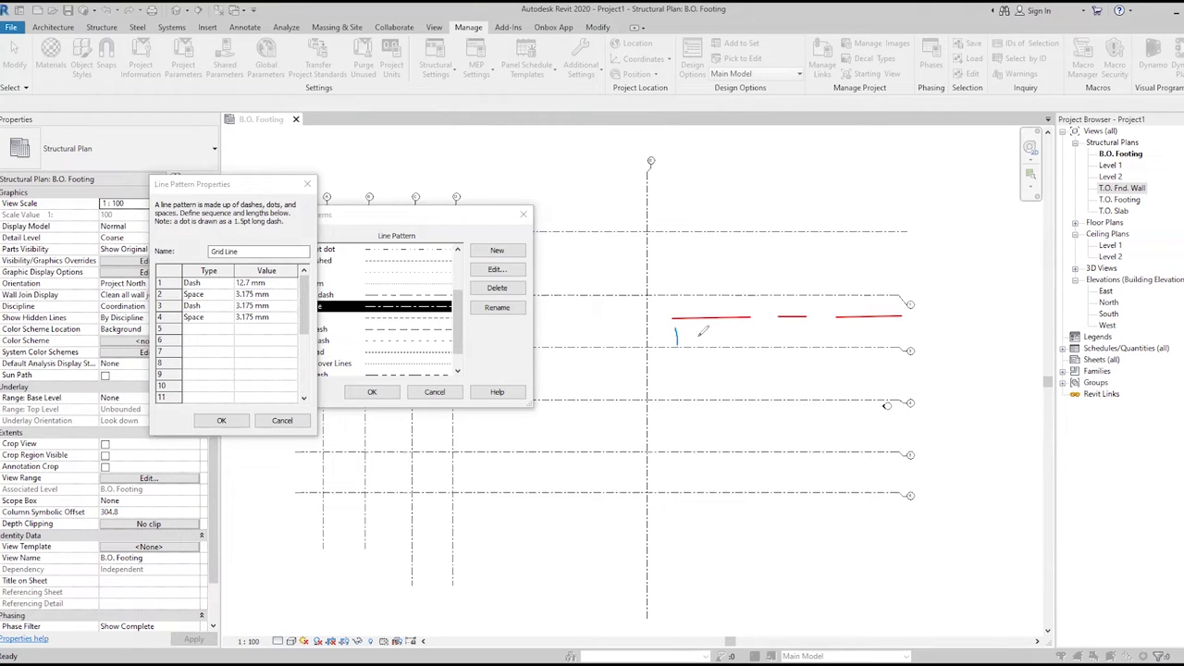
{"action": "mouse_move", "coordinate": [675, 329]}
{"action": "left_mouse_down"}
{"action": "mouse_move", "coordinate": [745, 333]}
{"action": "mouse_move", "coordinate": [753, 350]}
{"action": "mouse_move", "coordinate": [724, 348]}
{"action": "mouse_move", "coordinate": [704, 376]}
{"action": "mouse_move", "coordinate": [729, 384]}
{"action": "left_mouse_up"}
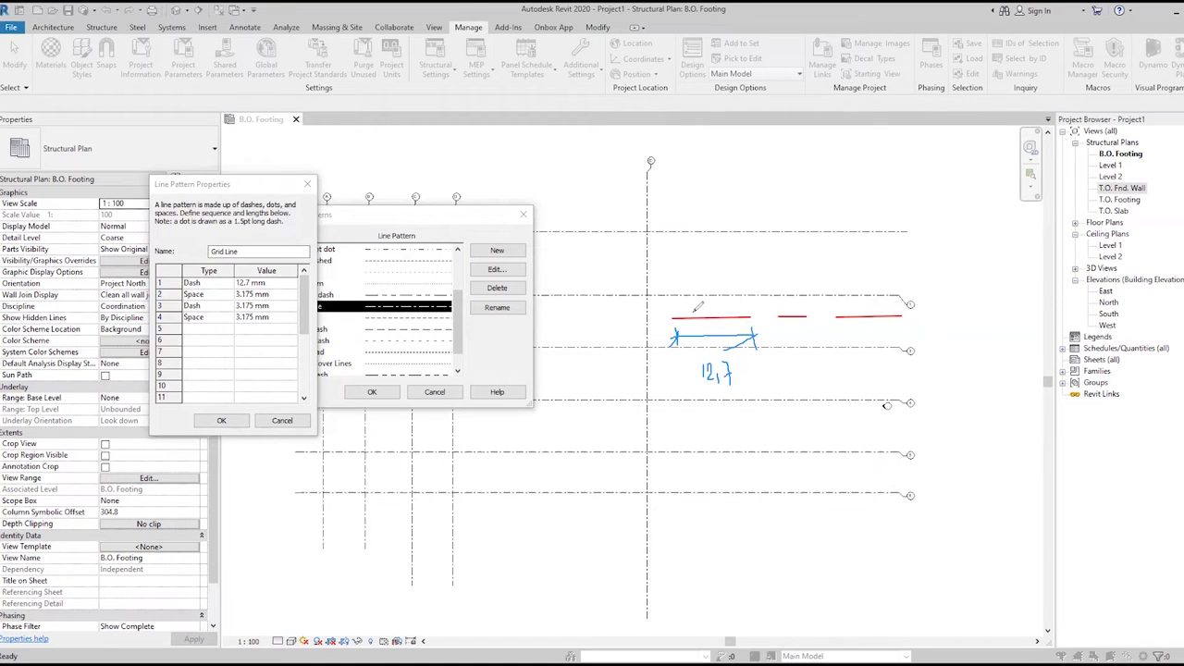
{"action": "mouse_move", "coordinate": [699, 294]}
{"action": "left_mouse_down"}
{"action": "mouse_move", "coordinate": [699, 308]}
{"action": "mouse_move", "coordinate": [822, 312]}
{"action": "left_mouse_up"}
{"action": "mouse_move", "coordinate": [757, 338]}
{"action": "left_mouse_down"}
{"action": "mouse_move", "coordinate": [840, 335]}
{"action": "mouse_move", "coordinate": [836, 344]}
{"action": "left_mouse_up"}
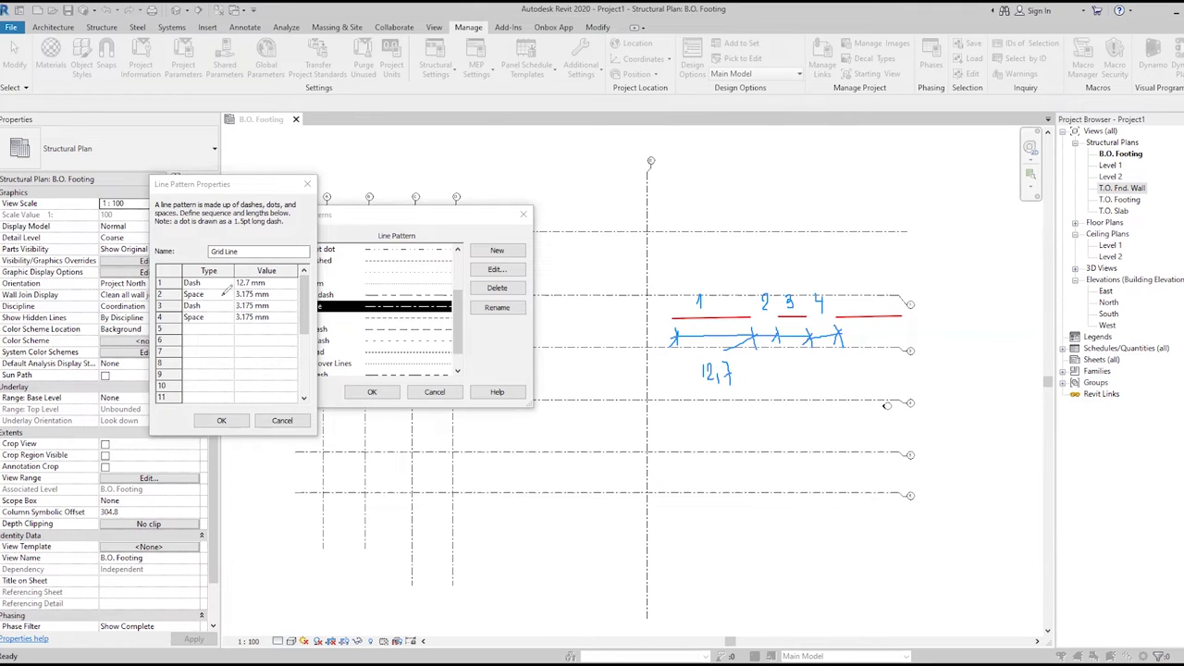
{"action": "left_click_drag", "start_coordinate": [155, 284], "coordinate": [163, 289]}
{"action": "mouse_move", "coordinate": [765, 346]}
{"action": "left_mouse_down"}
{"action": "mouse_move", "coordinate": [756, 439]}
{"action": "mouse_move", "coordinate": [780, 443]}
{"action": "mouse_move", "coordinate": [793, 429]}
{"action": "left_mouse_up"}
{"action": "mouse_move", "coordinate": [748, 415]}
{"action": "left_mouse_down"}
{"action": "mouse_move", "coordinate": [754, 433]}
{"action": "mouse_move", "coordinate": [784, 421]}
{"action": "mouse_move", "coordinate": [806, 439]}
{"action": "left_mouse_up"}
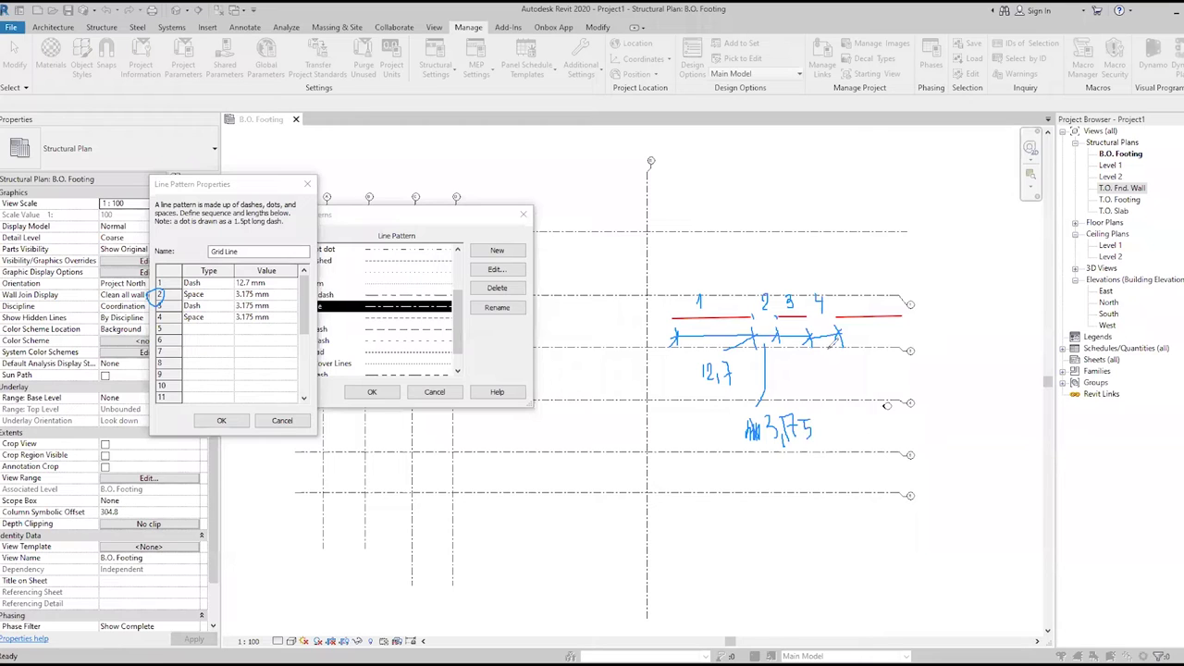
{"action": "left_click_drag", "start_coordinate": [792, 341], "coordinate": [801, 338]}
{"action": "left_click_drag", "start_coordinate": [826, 339], "coordinate": [844, 332]}
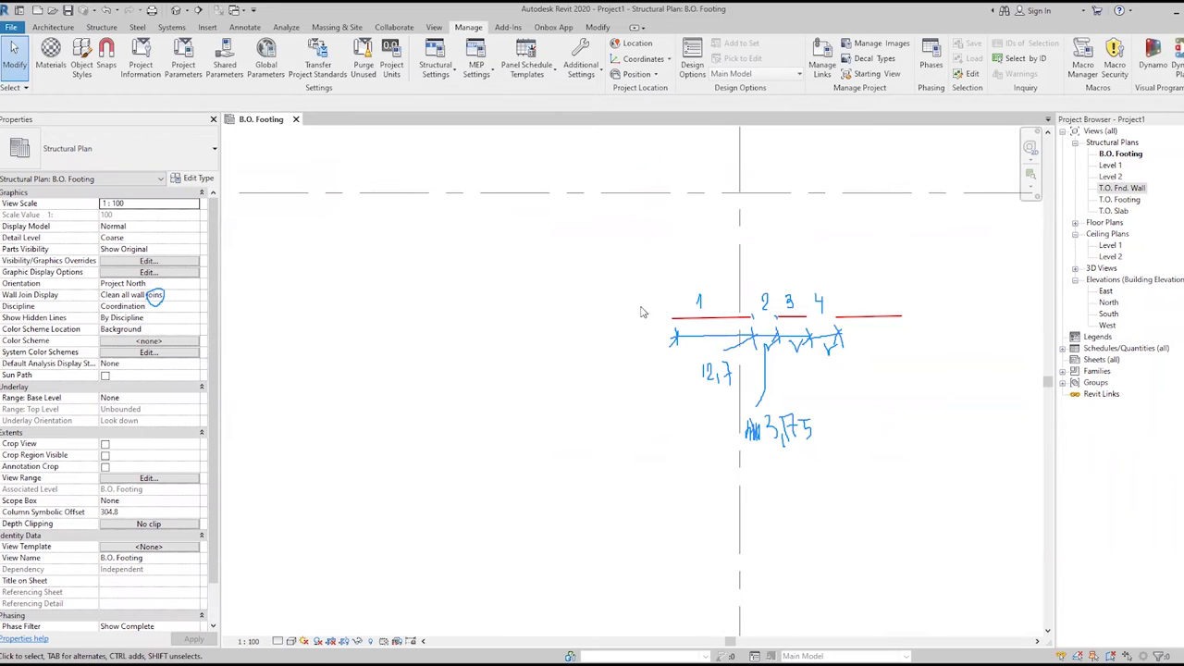
Pan and zoom around the grid intersection to inspect the dashes, then show Additional Settings.
{"action": "mouse_move", "coordinate": [631, 269]}
{"action": "middle_mouse_down"}
{"action": "mouse_move", "coordinate": [709, 393]}
{"action": "mouse_move", "coordinate": [772, 350]}
{"action": "middle_mouse_up"}
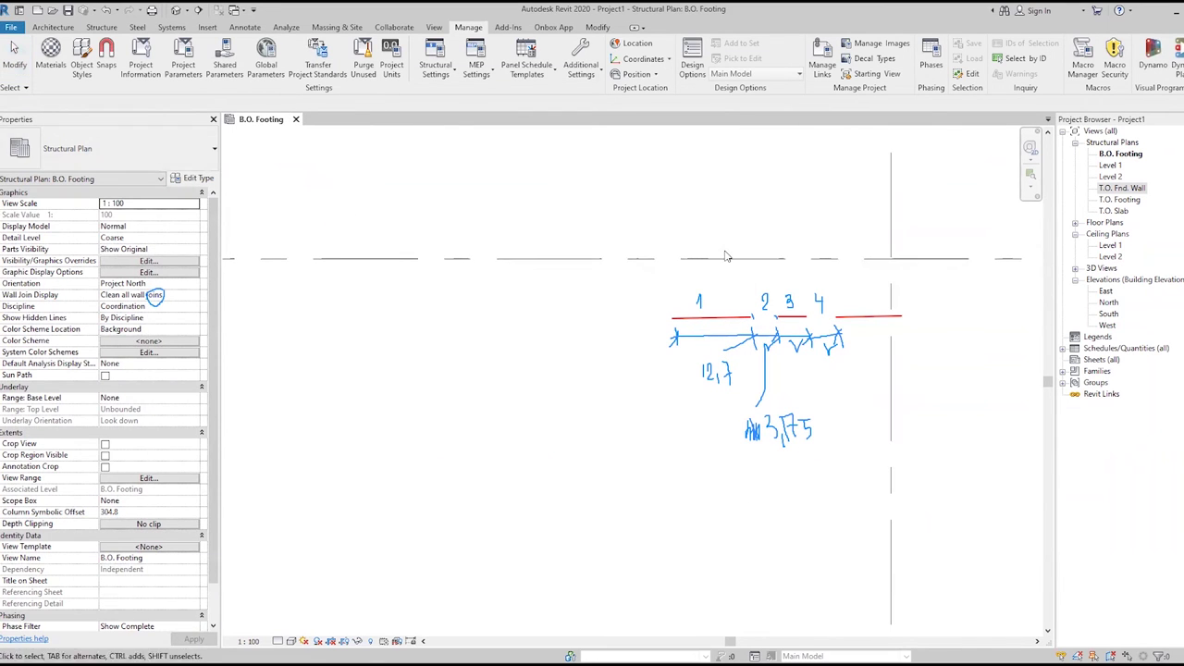
{"action": "middle_click_drag", "start_coordinate": [758, 242], "coordinate": [703, 259]}
{"action": "scroll", "coordinate": [649, 416], "scroll_direction": "down", "scroll_amount": 2}
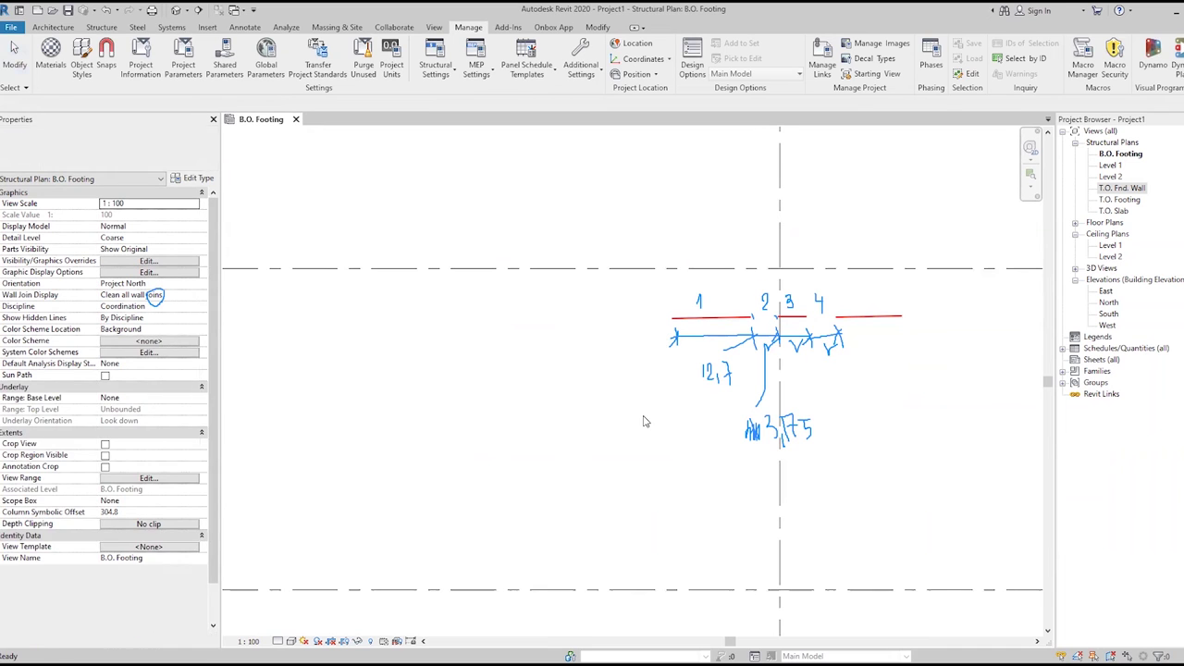
{"action": "scroll", "coordinate": [649, 416], "scroll_direction": "up", "scroll_amount": 1}
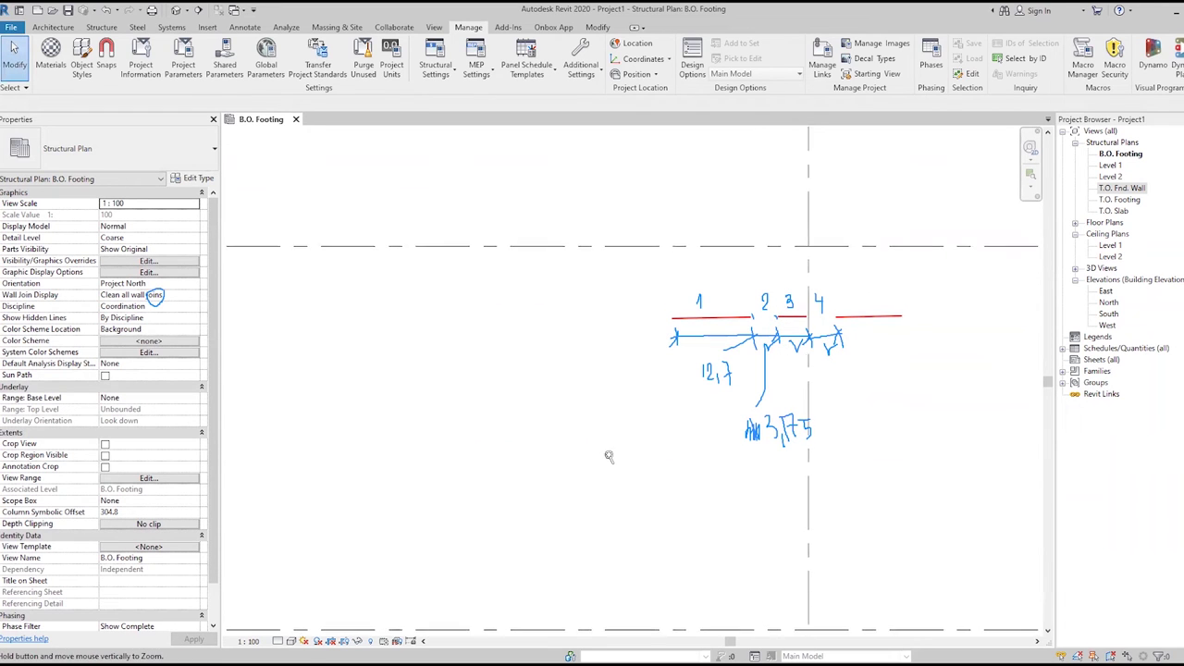
{"action": "scroll", "coordinate": [610, 455], "scroll_direction": "down", "scroll_amount": 1}
{"action": "scroll", "coordinate": [590, 465], "scroll_direction": "up", "scroll_amount": 2}
{"action": "middle_click_drag", "start_coordinate": [642, 460], "coordinate": [656, 500]}
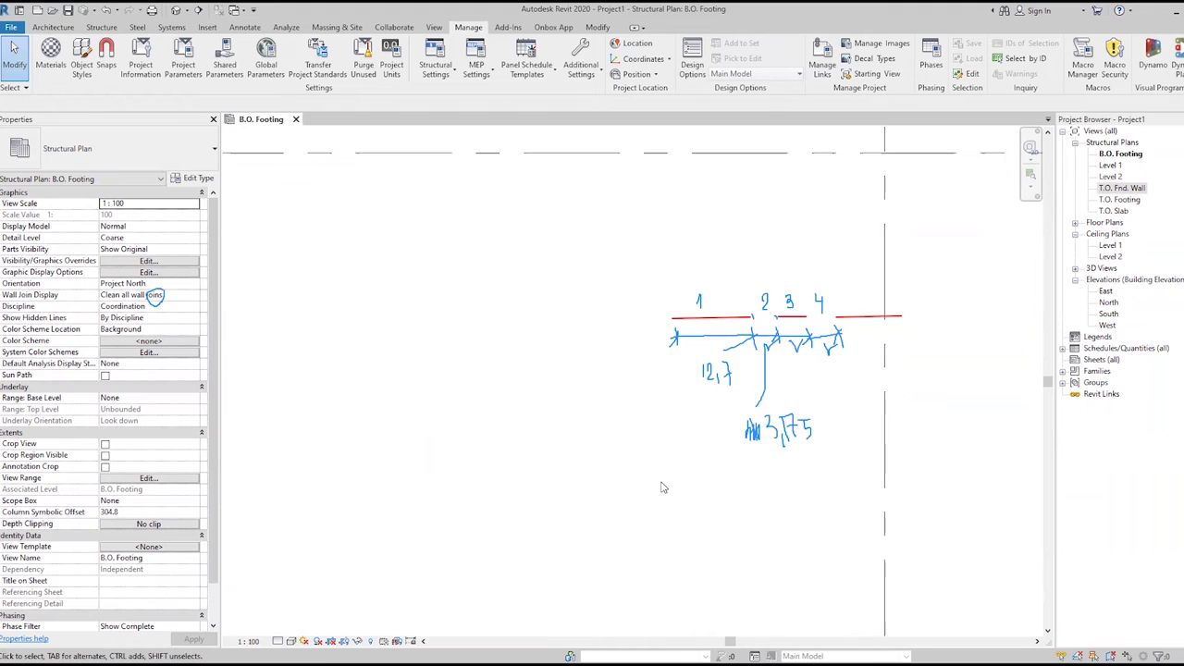
{"action": "scroll", "coordinate": [652, 518], "scroll_direction": "up", "scroll_amount": 2}
{"action": "scroll", "coordinate": [629, 581], "scroll_direction": "up", "scroll_amount": 1}
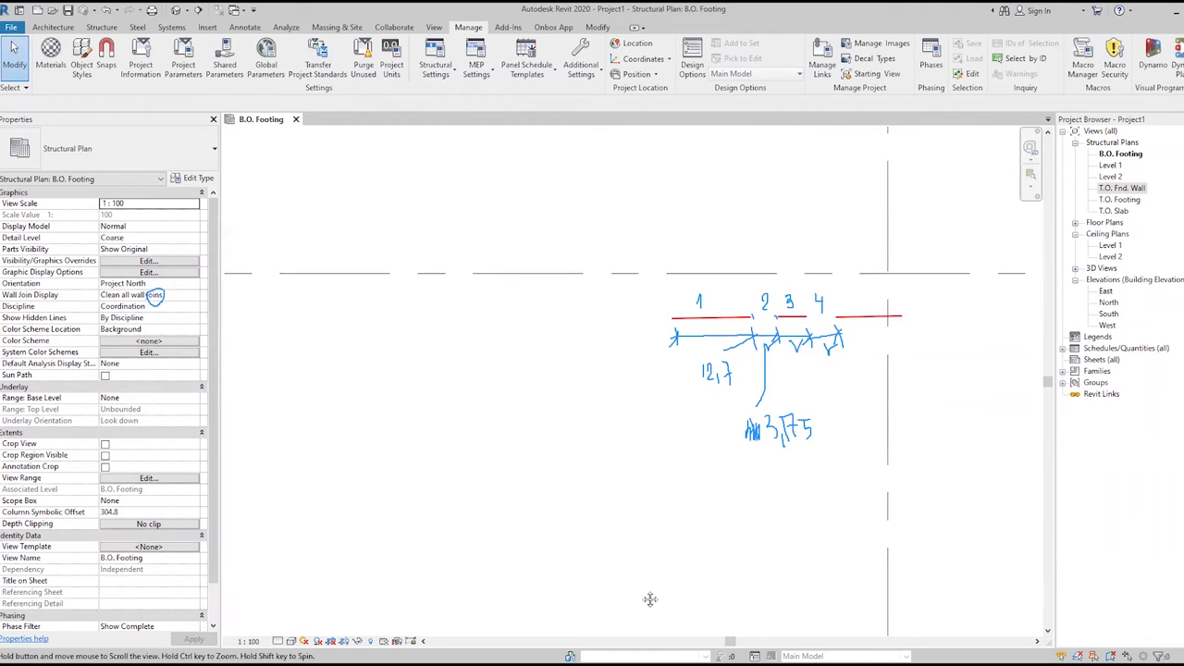
{"action": "middle_click_drag", "start_coordinate": [637, 594], "coordinate": [641, 603]}
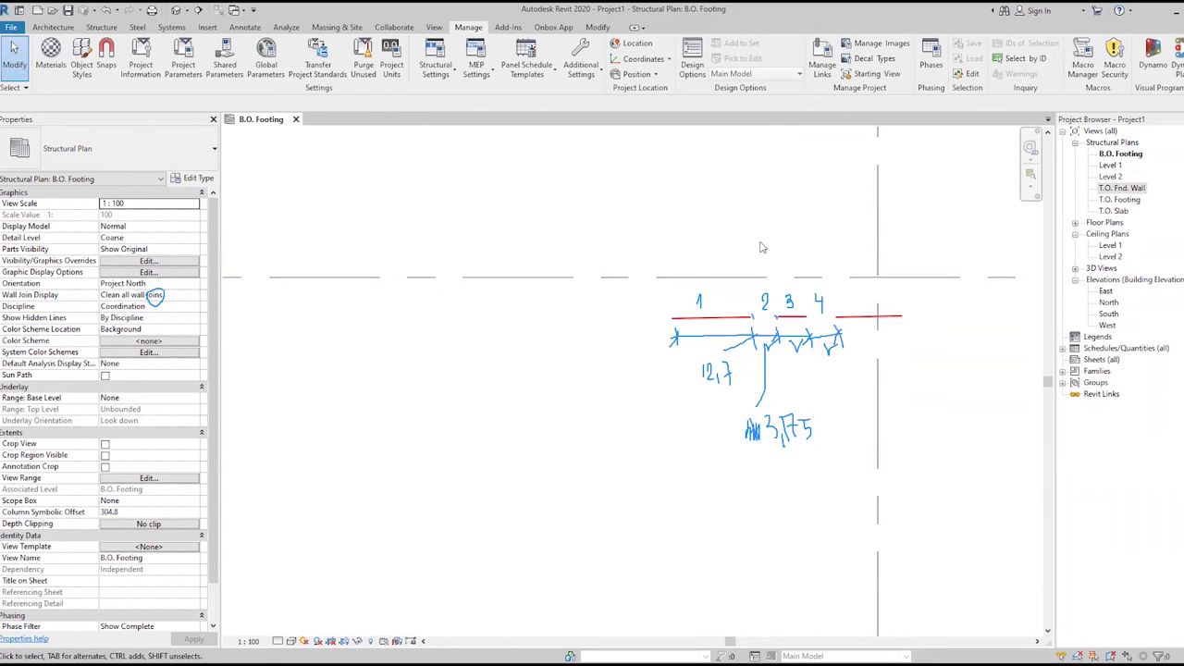
{"action": "left_click", "coordinate": [586, 70]}
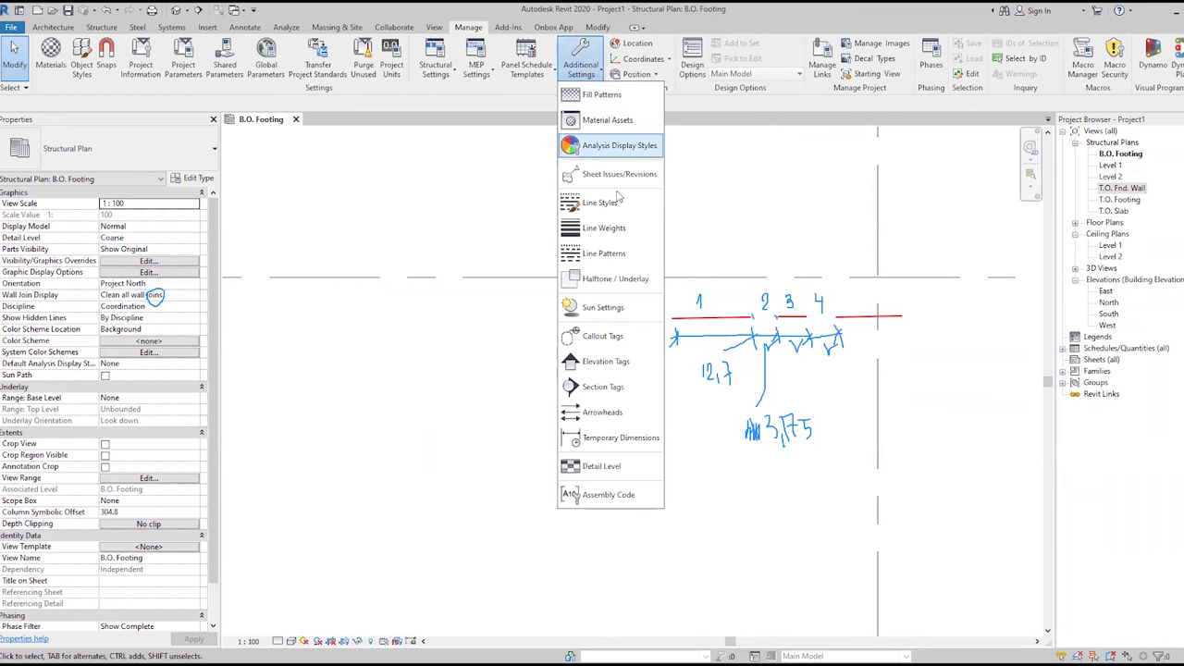
Bring up the Grid Line pattern's definition from the Line Patterns list.
{"action": "left_click", "coordinate": [608, 258]}
{"action": "left_click_drag", "start_coordinate": [480, 214], "coordinate": [410, 209]}
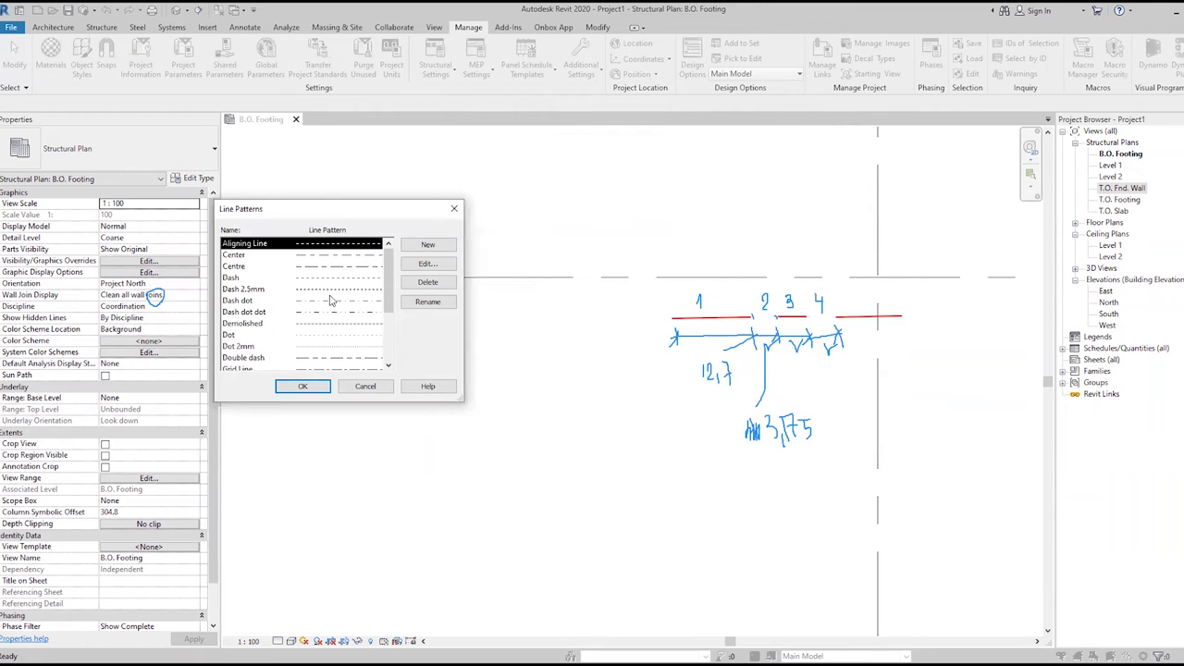
{"action": "left_click", "coordinate": [252, 320]}
{"action": "key", "text": "Down"}
{"action": "key", "text": "Down"}
{"action": "key", "text": "Down"}
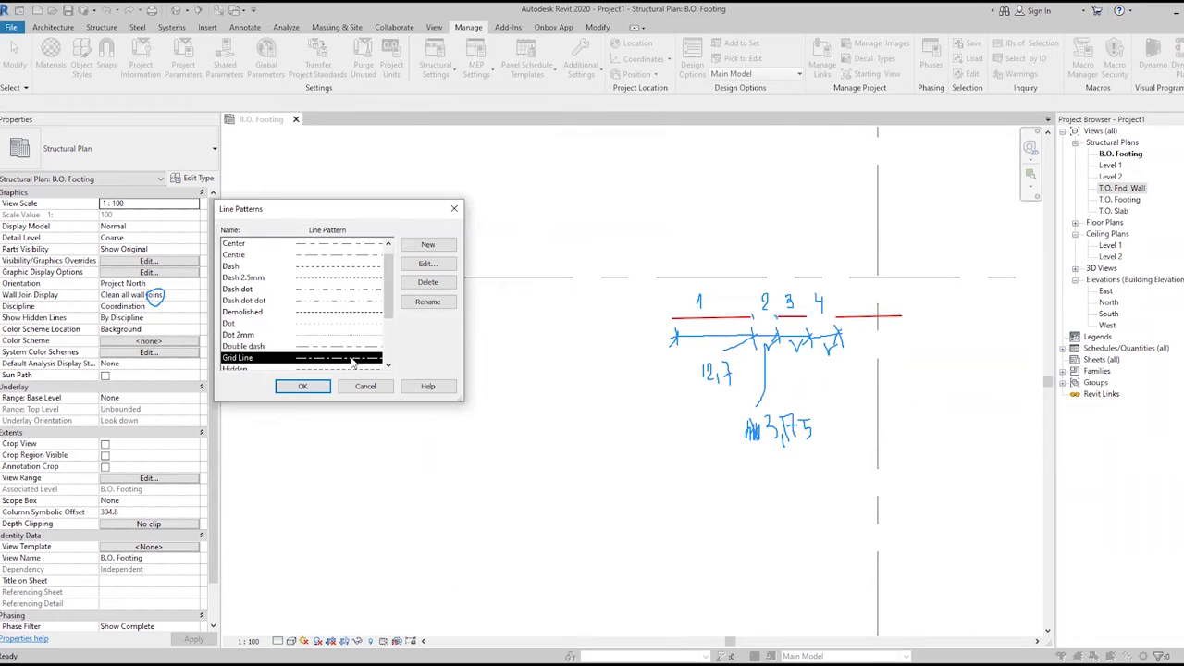
{"action": "left_click", "coordinate": [412, 268]}
{"action": "left_click_drag", "start_coordinate": [258, 192], "coordinate": [283, 191]}
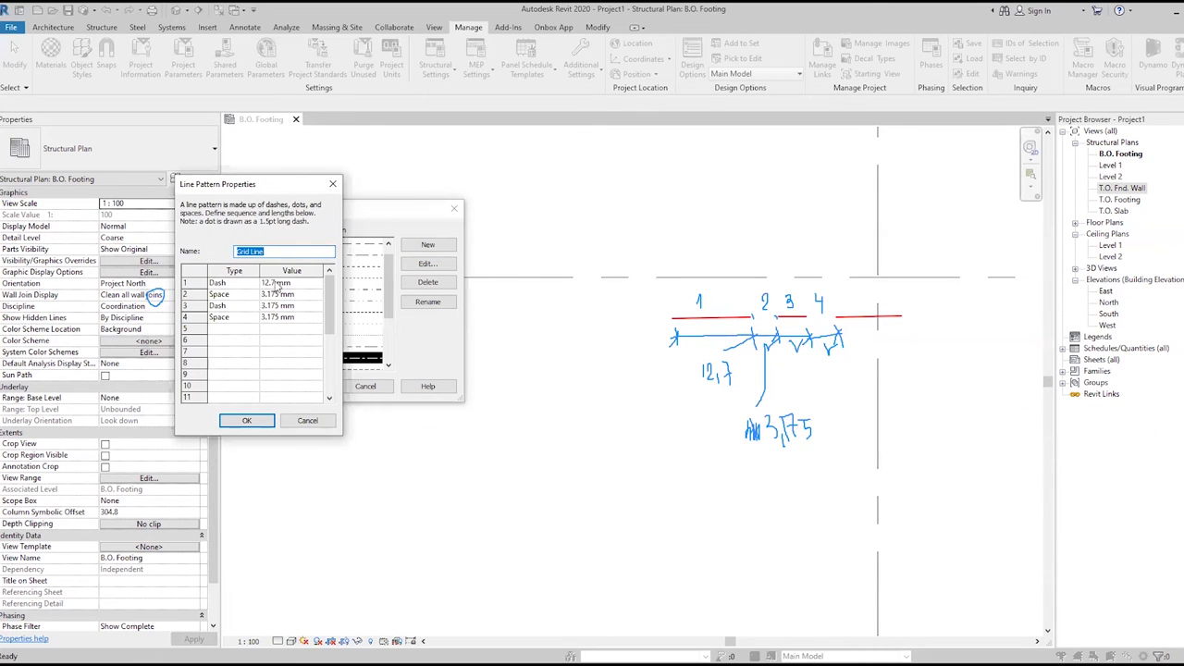
Enter 14 mm dash, 3 mm space, 5 mm dash, 3 mm space and accept both dialogs.
{"action": "left_click", "coordinate": [276, 283]}
{"action": "double_click", "coordinate": [274, 283]}
{"action": "type", "text": "14"}
{"action": "left_click", "coordinate": [264, 294]}
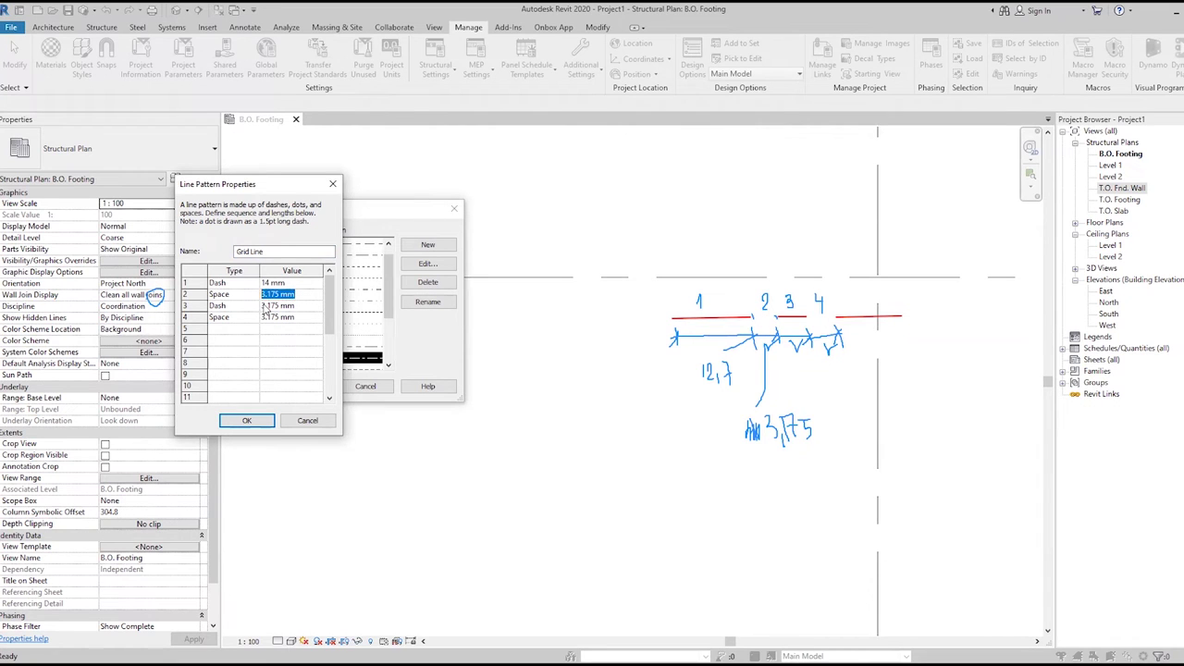
{"action": "type", "text": "3"}
{"action": "left_click", "coordinate": [285, 306]}
{"action": "double_click", "coordinate": [296, 305]}
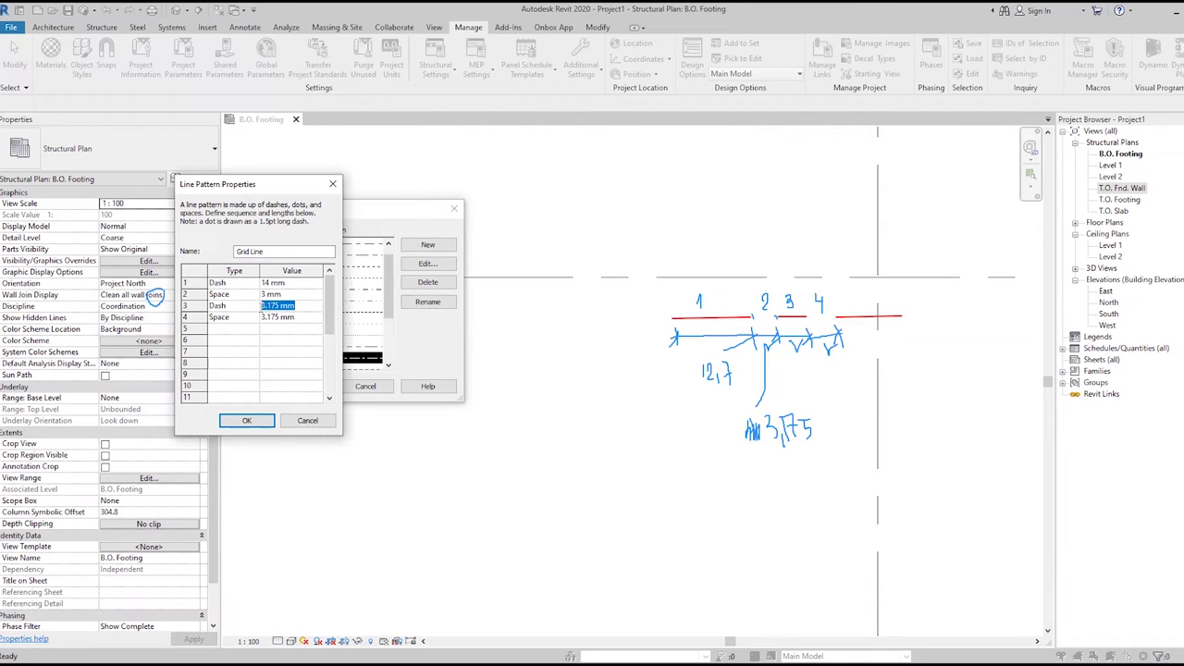
{"action": "type", "text": "5"}
{"action": "left_click", "coordinate": [262, 316]}
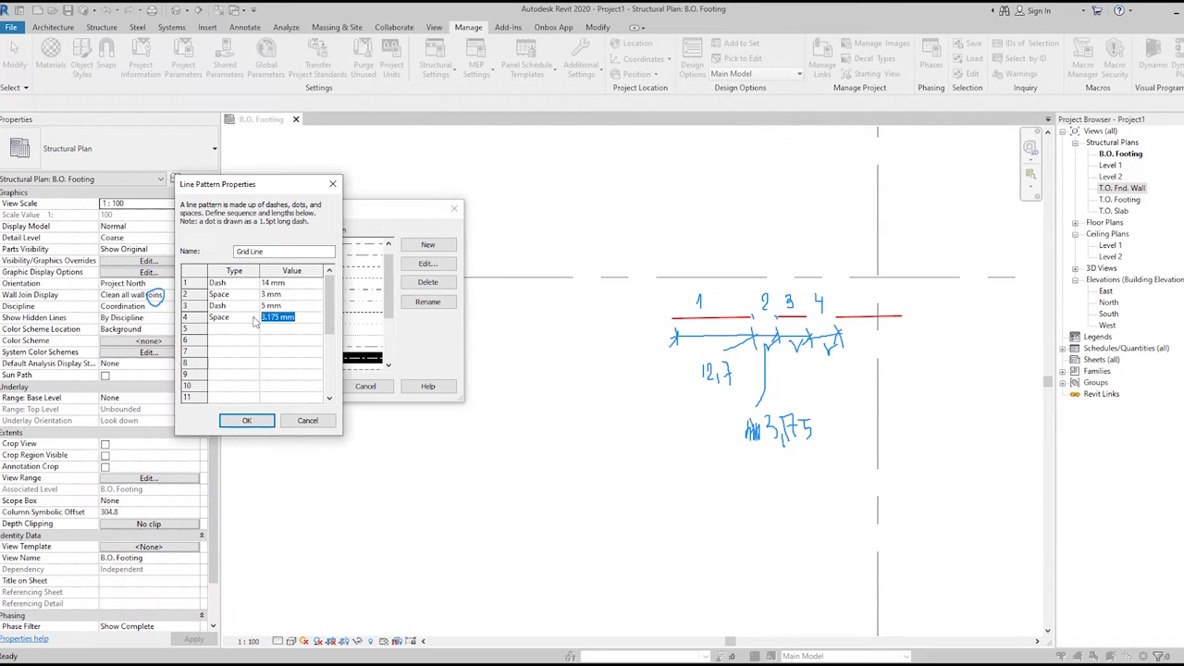
{"action": "type", "text": "3"}
{"action": "left_click", "coordinate": [246, 420]}
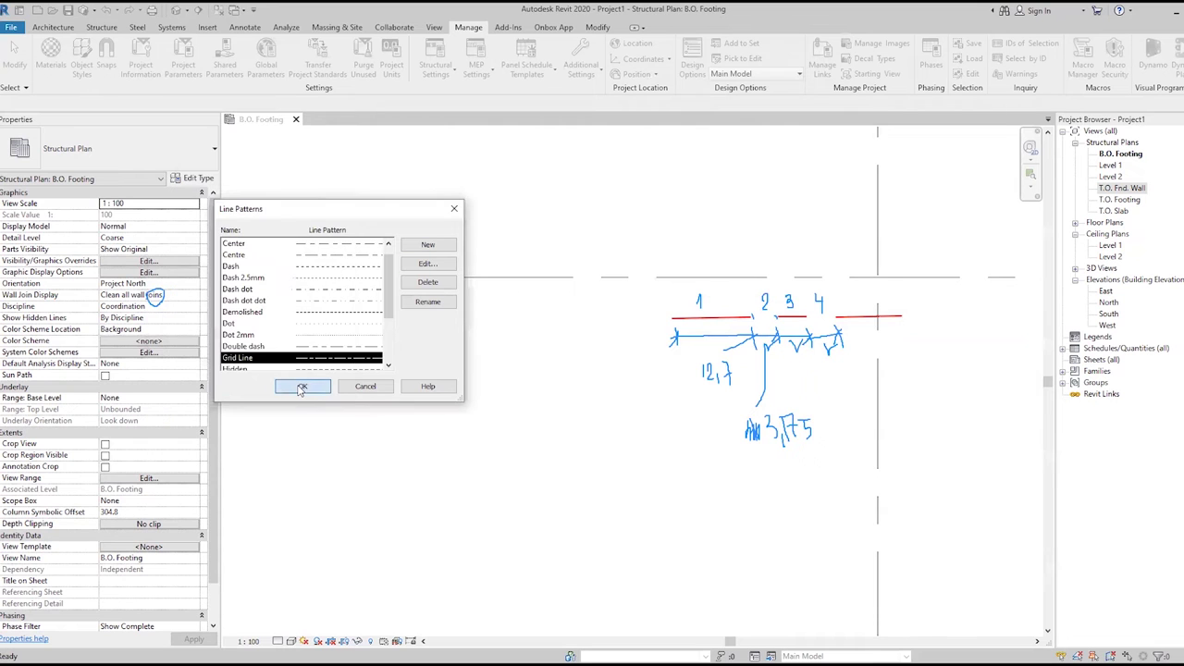
{"action": "left_click", "coordinate": [301, 388]}
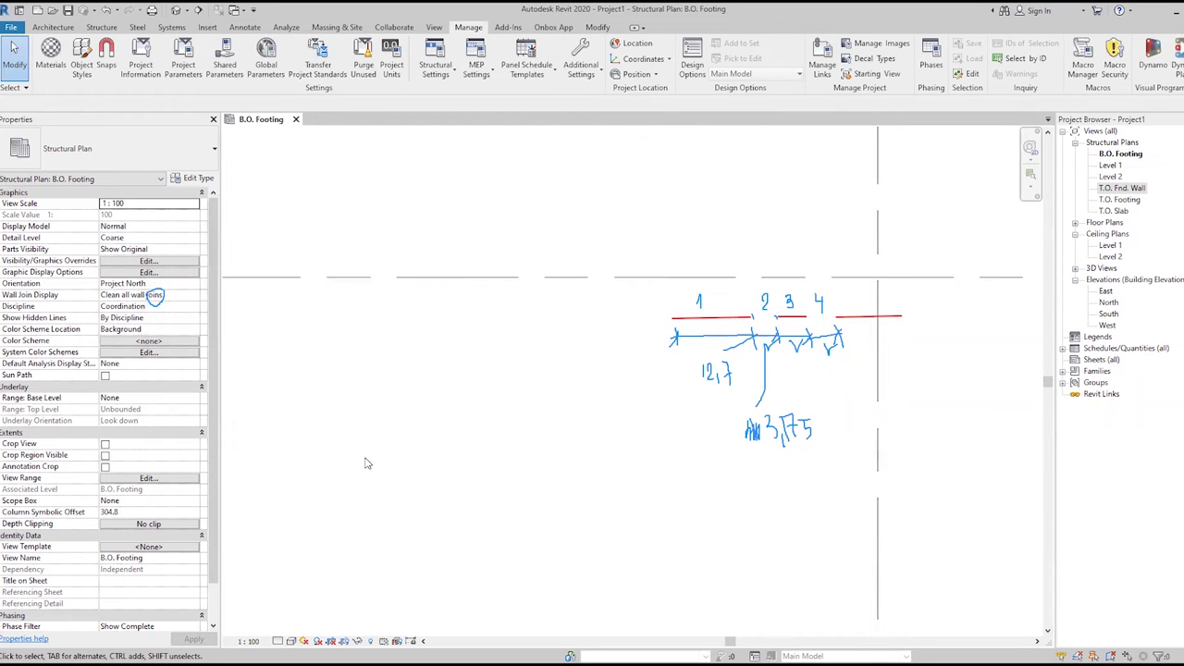
Recentre the plan and bring up the Grid Line pattern for editing in Line Patterns.
{"action": "scroll", "coordinate": [537, 370], "scroll_direction": "up", "scroll_amount": 2}
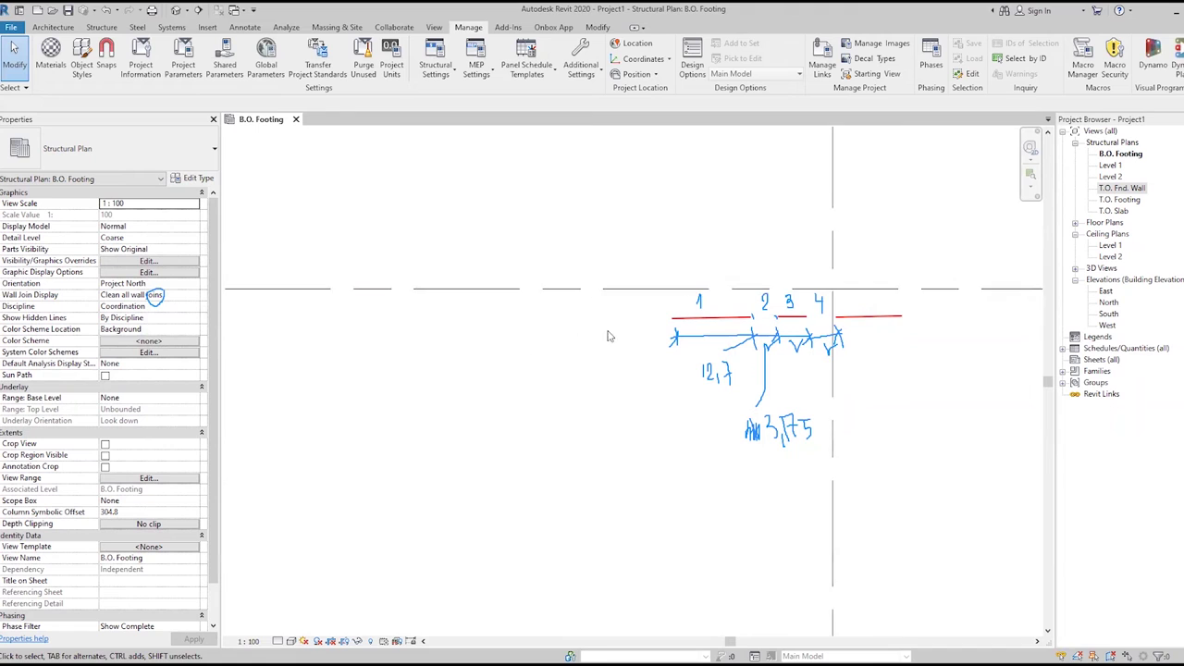
{"action": "scroll", "coordinate": [603, 345], "scroll_direction": "up", "scroll_amount": 1}
{"action": "middle_click_drag", "start_coordinate": [603, 345], "coordinate": [585, 366]}
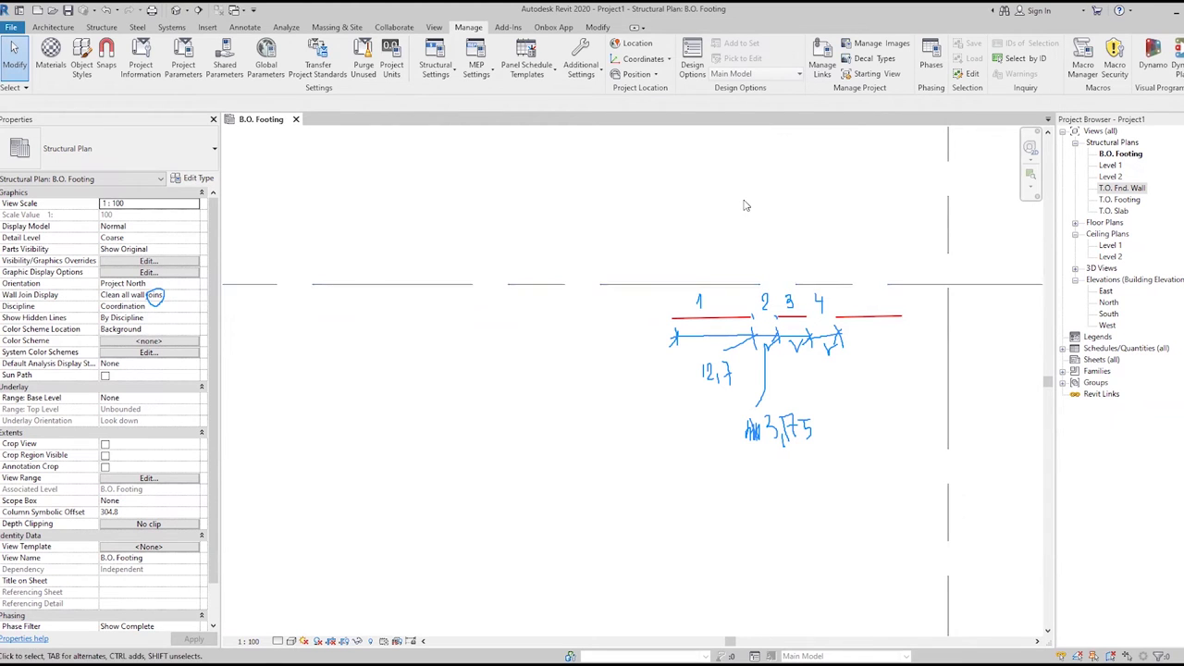
{"action": "scroll", "coordinate": [643, 222], "scroll_direction": "down", "scroll_amount": 2}
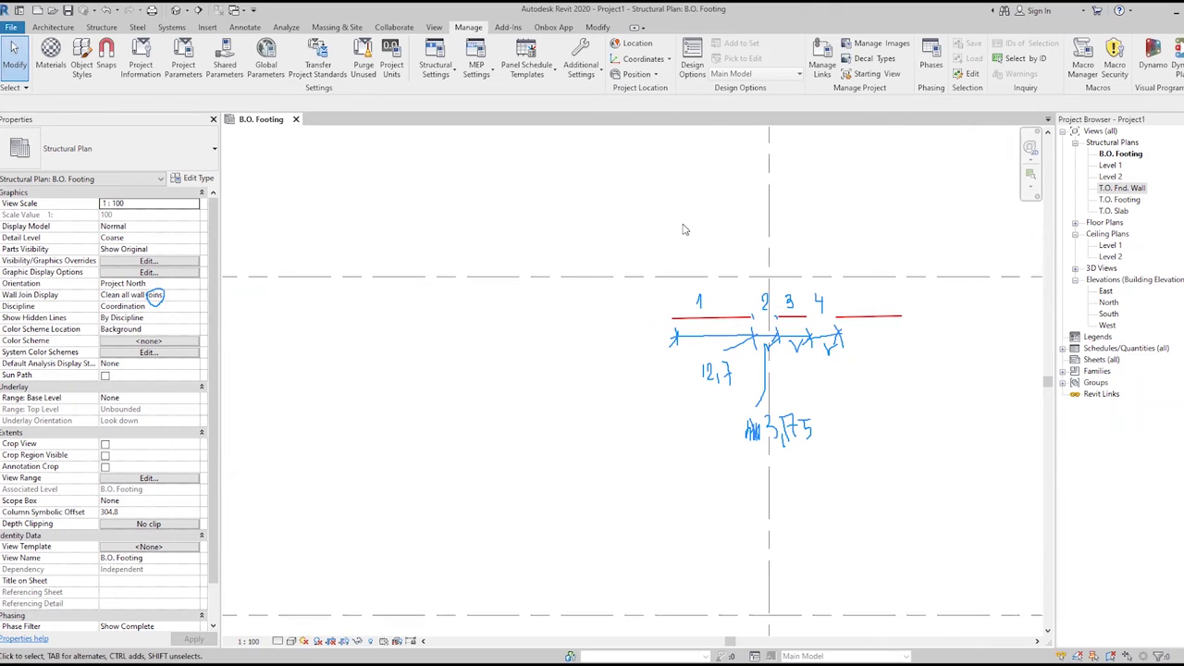
{"action": "left_click", "coordinate": [581, 65]}
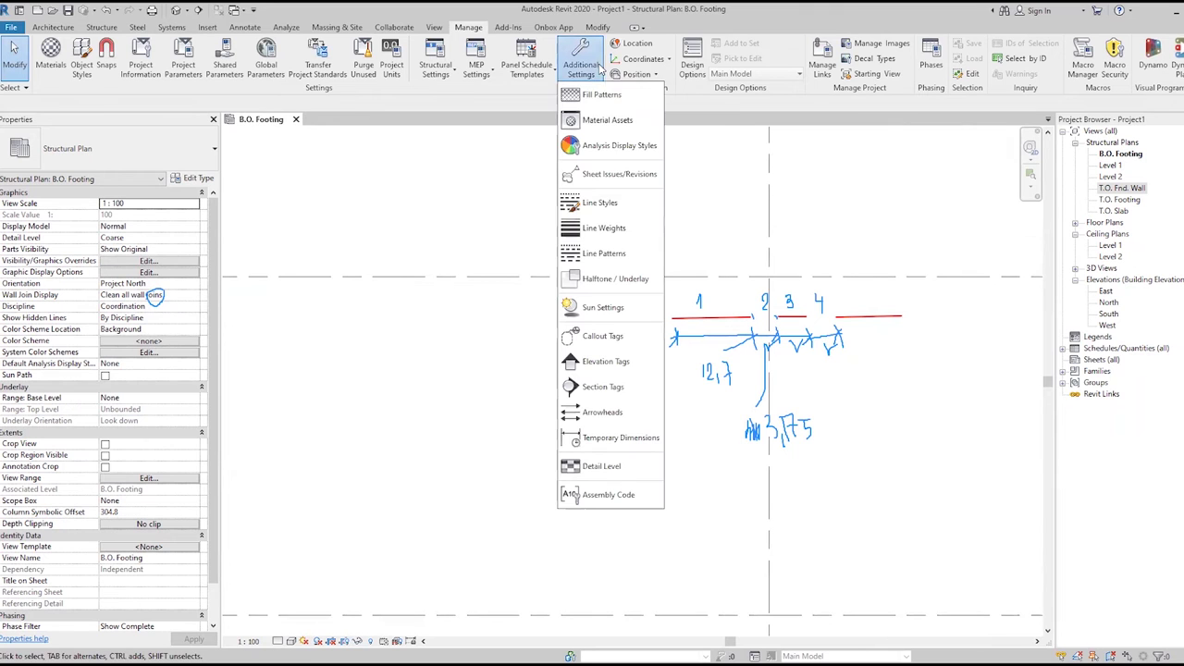
{"action": "left_click", "coordinate": [601, 252]}
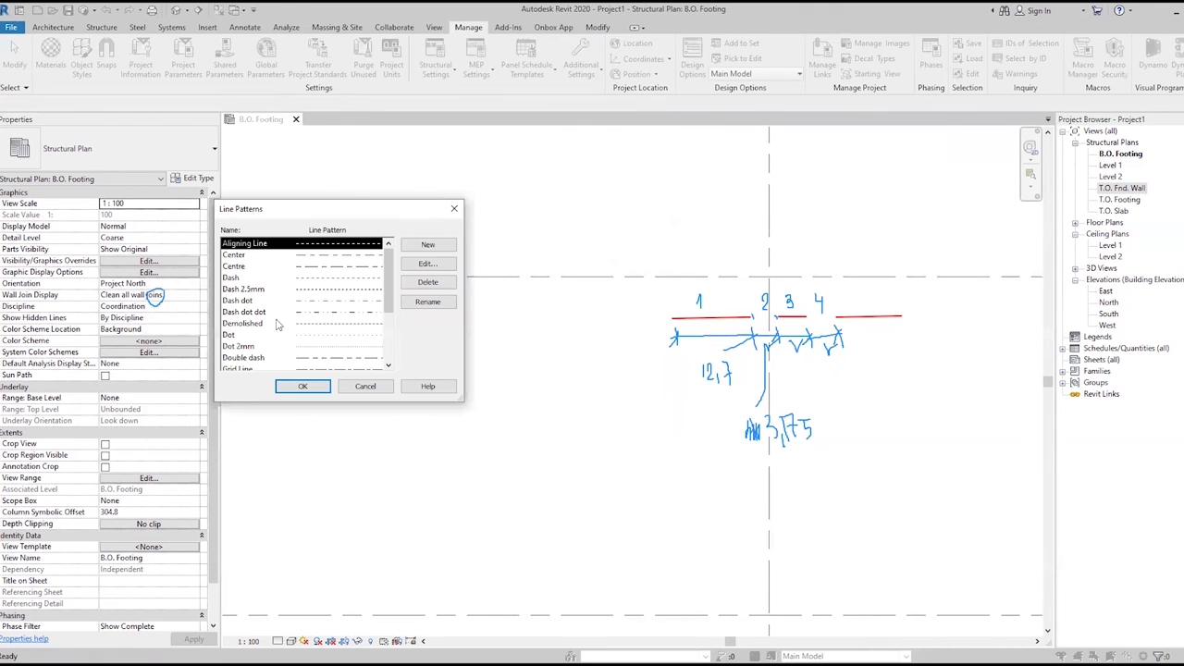
{"action": "key", "text": "g"}
{"action": "left_click", "coordinate": [415, 264]}
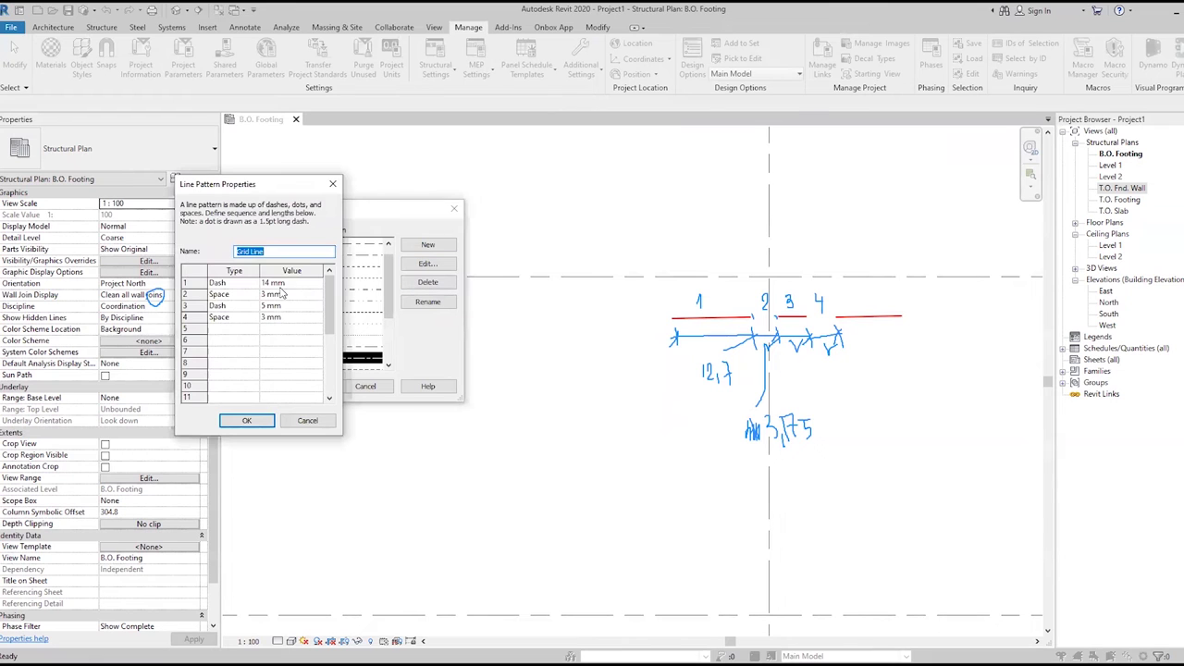
Change the values to 4, 2, 2, 2 mm, confirm, and pan to view the updated grids.
{"action": "left_click", "coordinate": [266, 282]}
{"action": "key", "text": "BackSpace"}
{"action": "left_click", "coordinate": [262, 294]}
{"action": "mouse_move", "coordinate": [291, 294]}
{"action": "left_mouse_down"}
{"action": "mouse_move", "coordinate": [261, 295]}
{"action": "mouse_move", "coordinate": [261, 318]}
{"action": "left_mouse_up"}
{"action": "type", "text": "222"}
{"action": "left_click", "coordinate": [262, 422]}
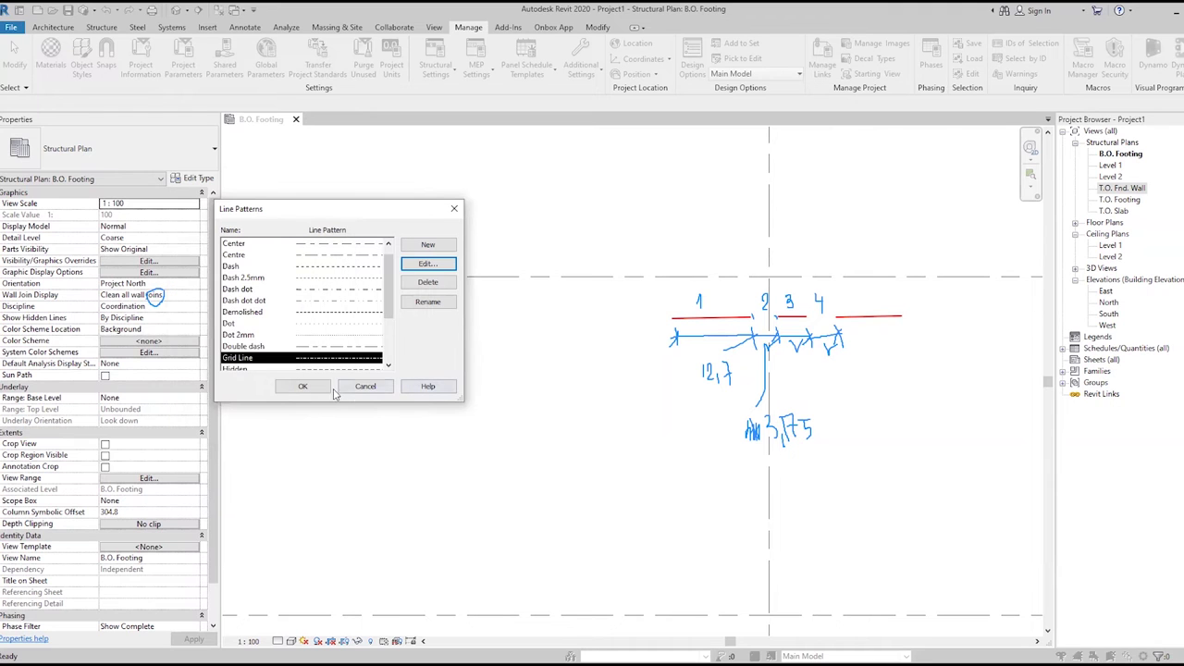
{"action": "left_click", "coordinate": [305, 388]}
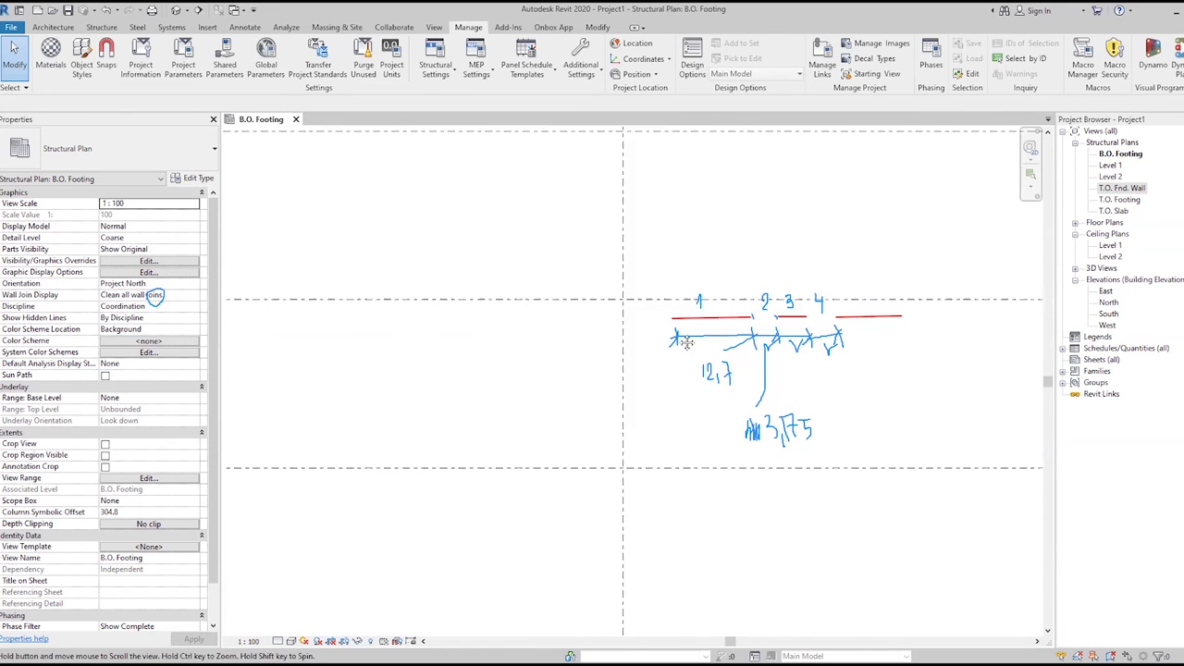
{"action": "middle_click_drag", "start_coordinate": [700, 349], "coordinate": [637, 410]}
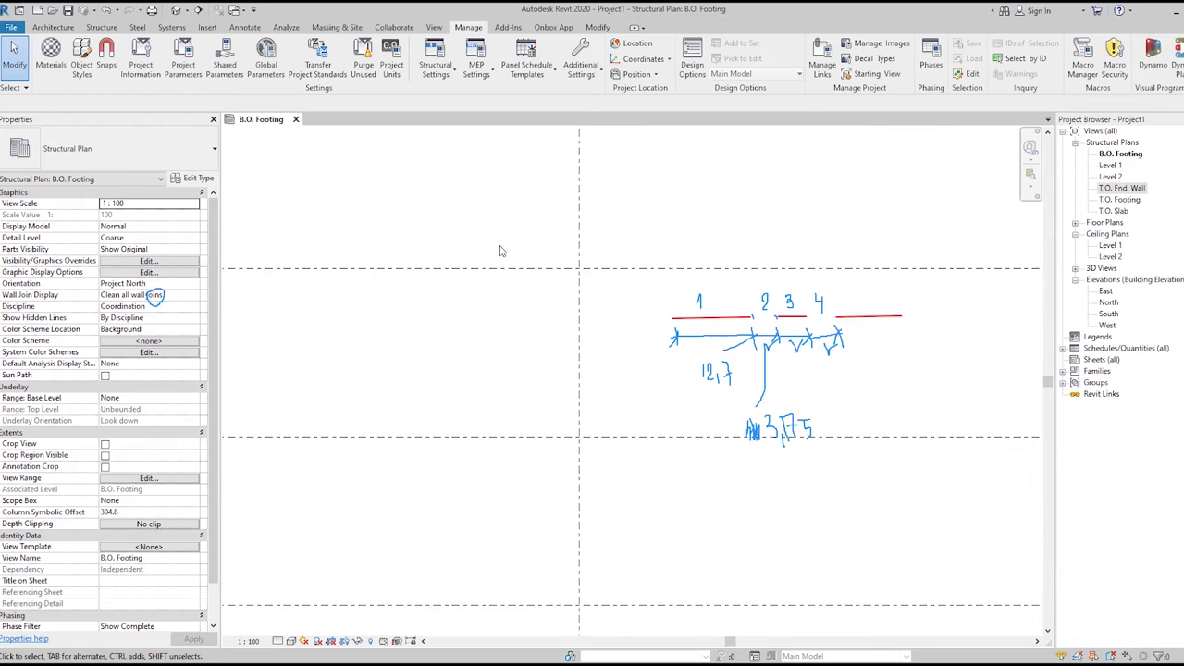
{"action": "left_click", "coordinate": [418, 268]}
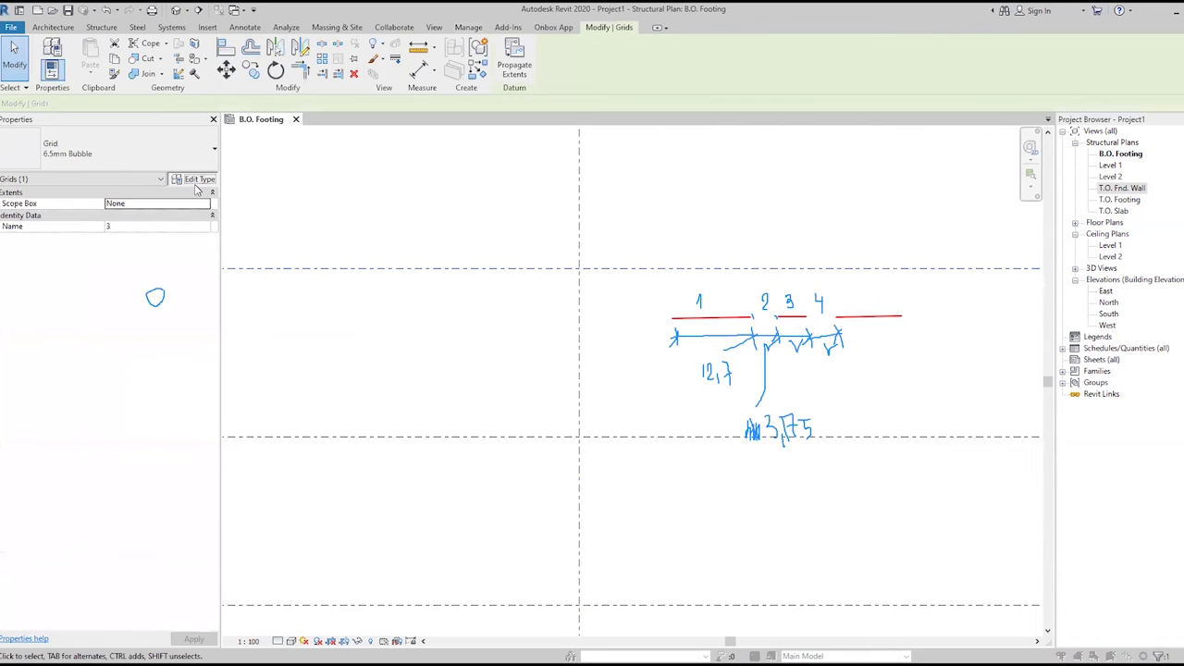
{"action": "left_click", "coordinate": [194, 177]}
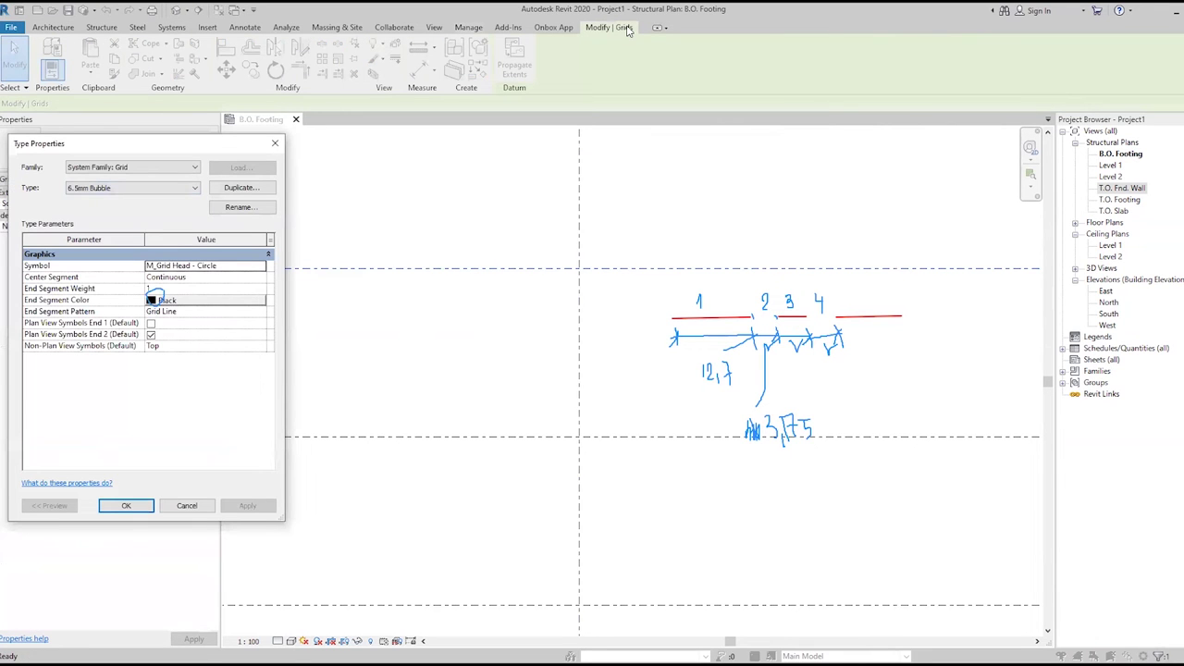
{"action": "left_click", "coordinate": [627, 31]}
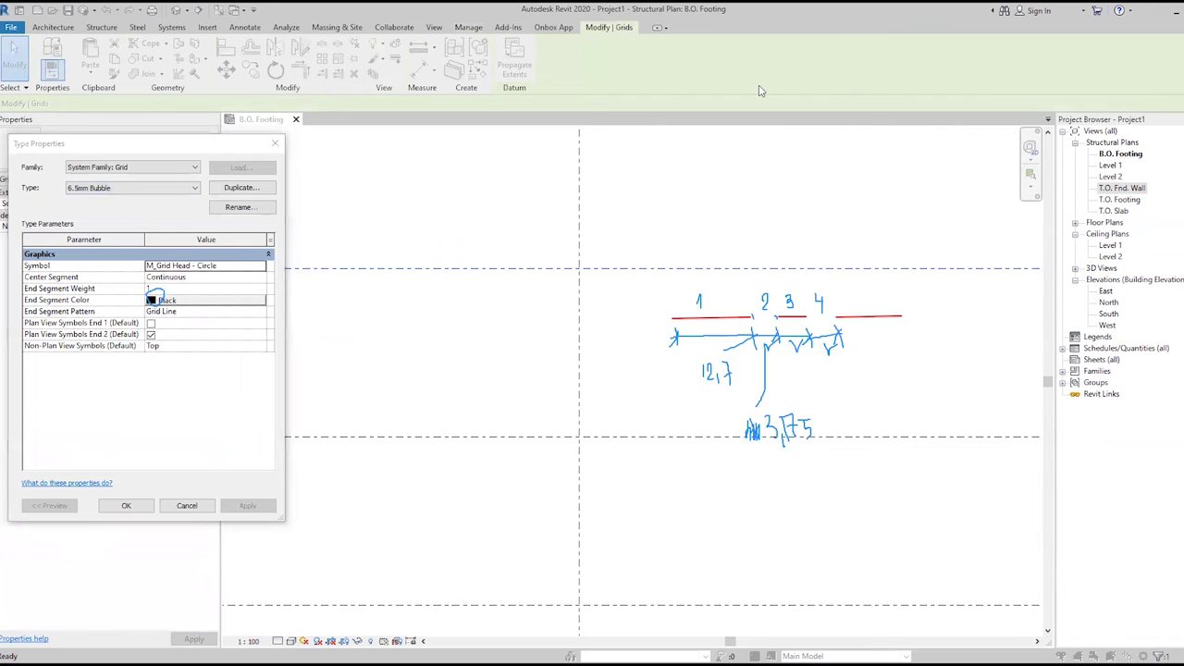
{"action": "key", "text": "Escape"}
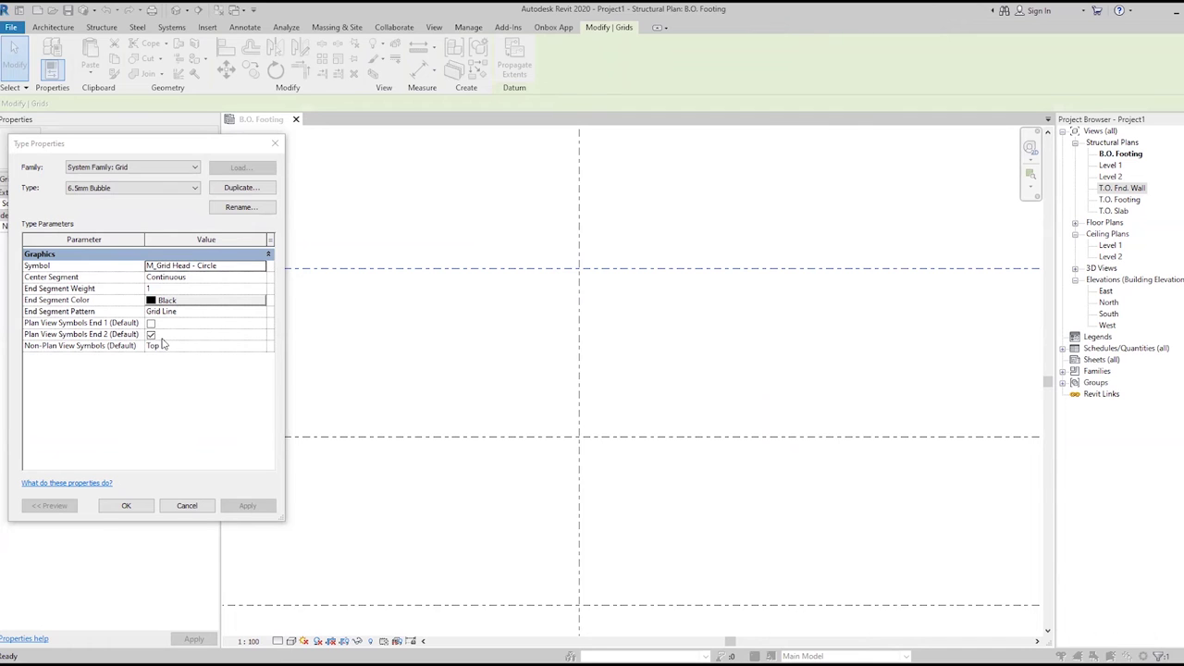
Select grid 3 and turn on the type's End 1 plan-view bubbles alongside End 2.
{"action": "key", "text": "Return"}
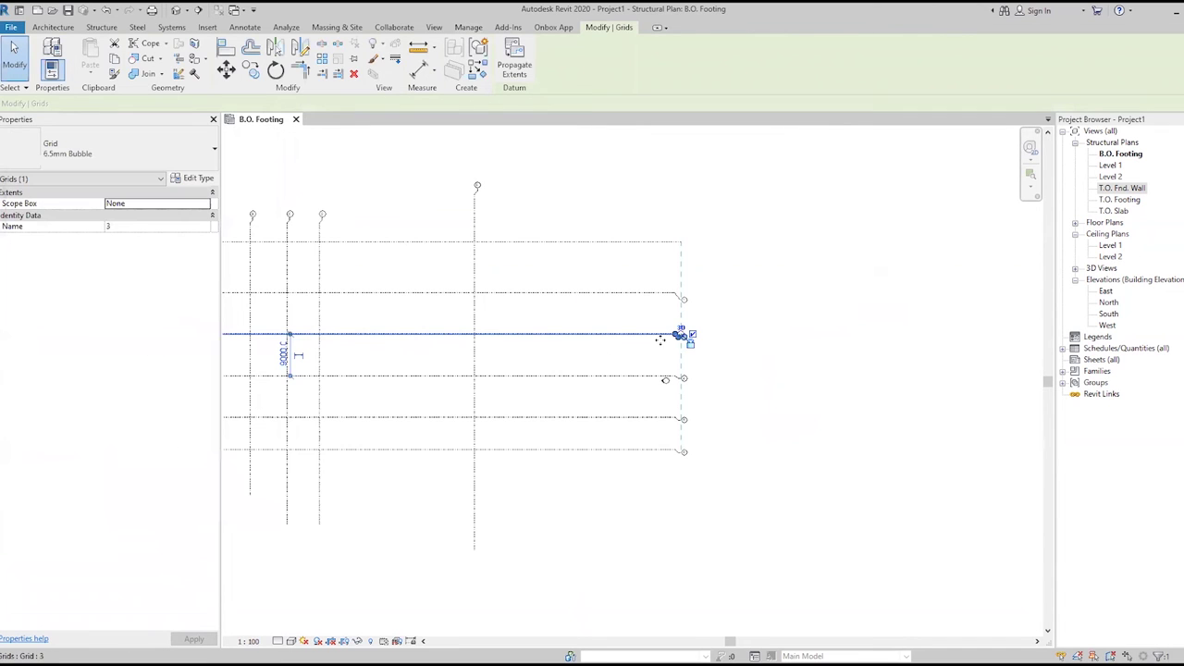
{"action": "left_click", "coordinate": [675, 331]}
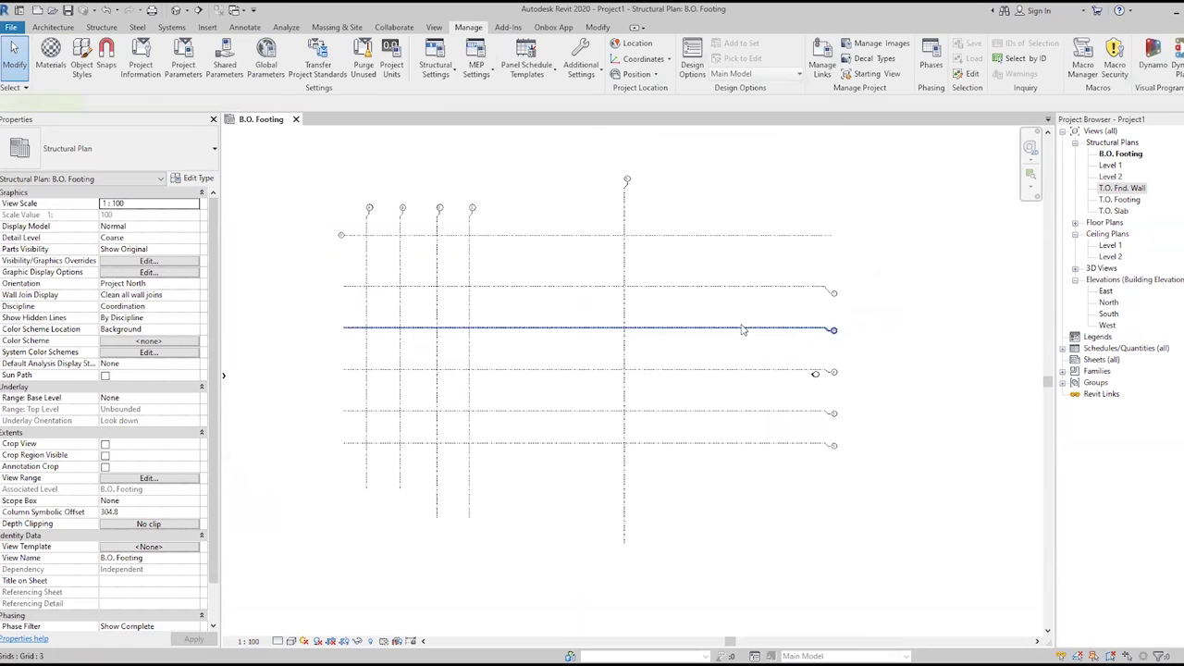
{"action": "left_click", "coordinate": [745, 328]}
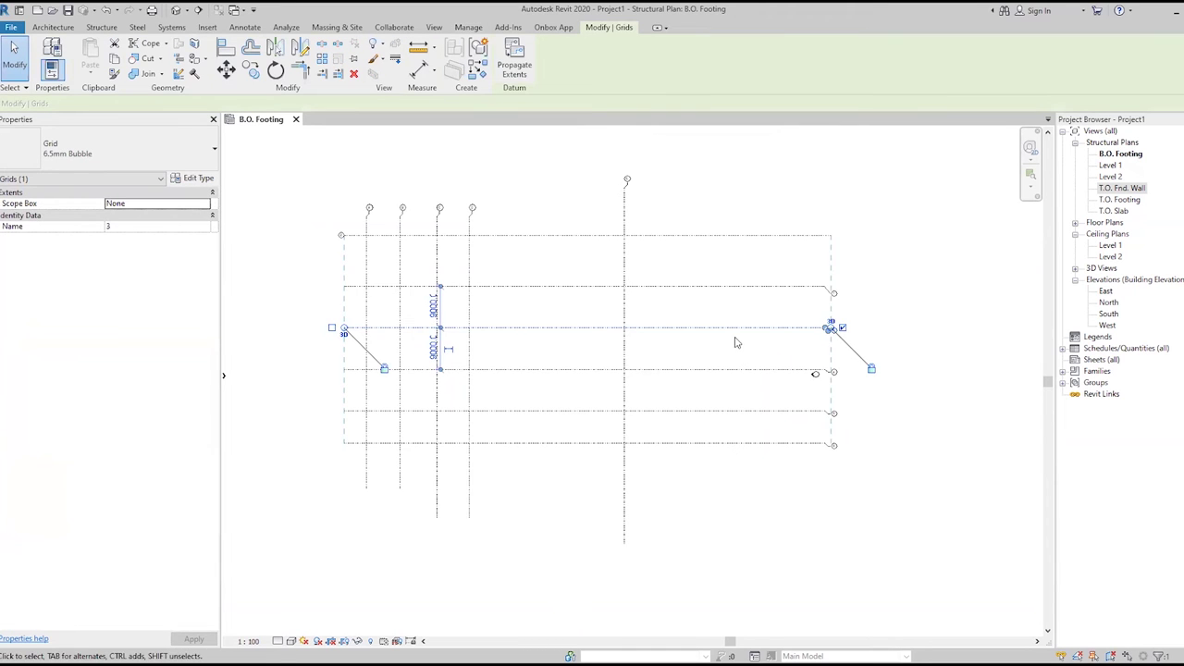
{"action": "left_click", "coordinate": [287, 393]}
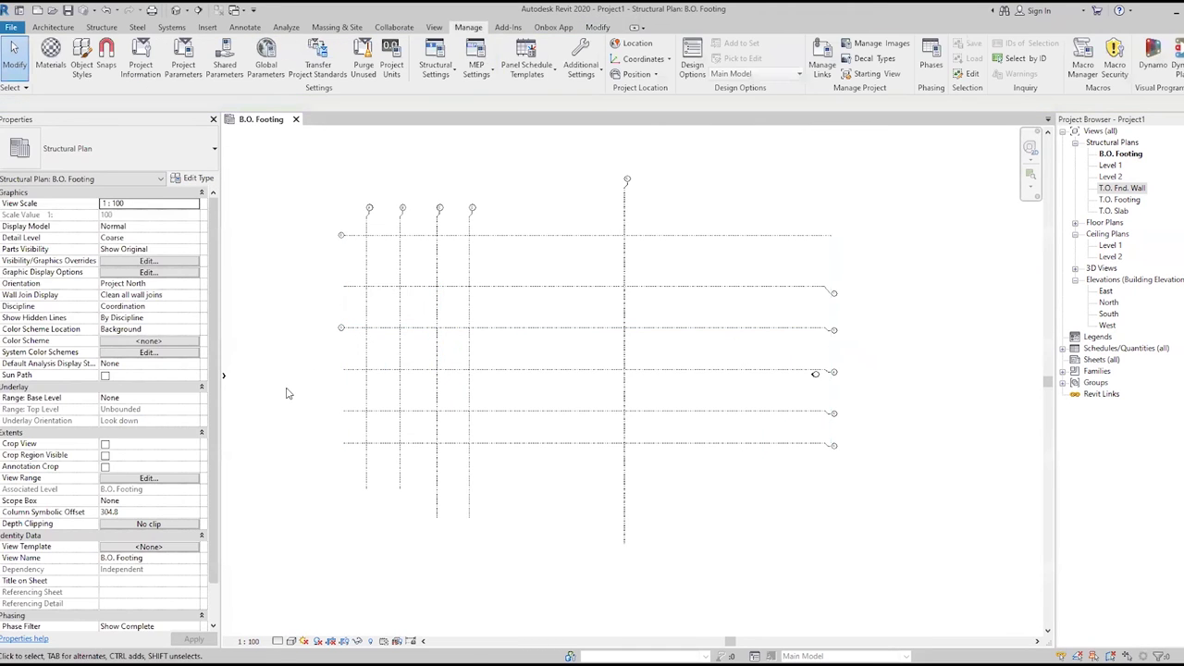
{"action": "left_click", "coordinate": [360, 329]}
{"action": "left_click", "coordinate": [558, 348]}
{"action": "left_click", "coordinate": [518, 327]}
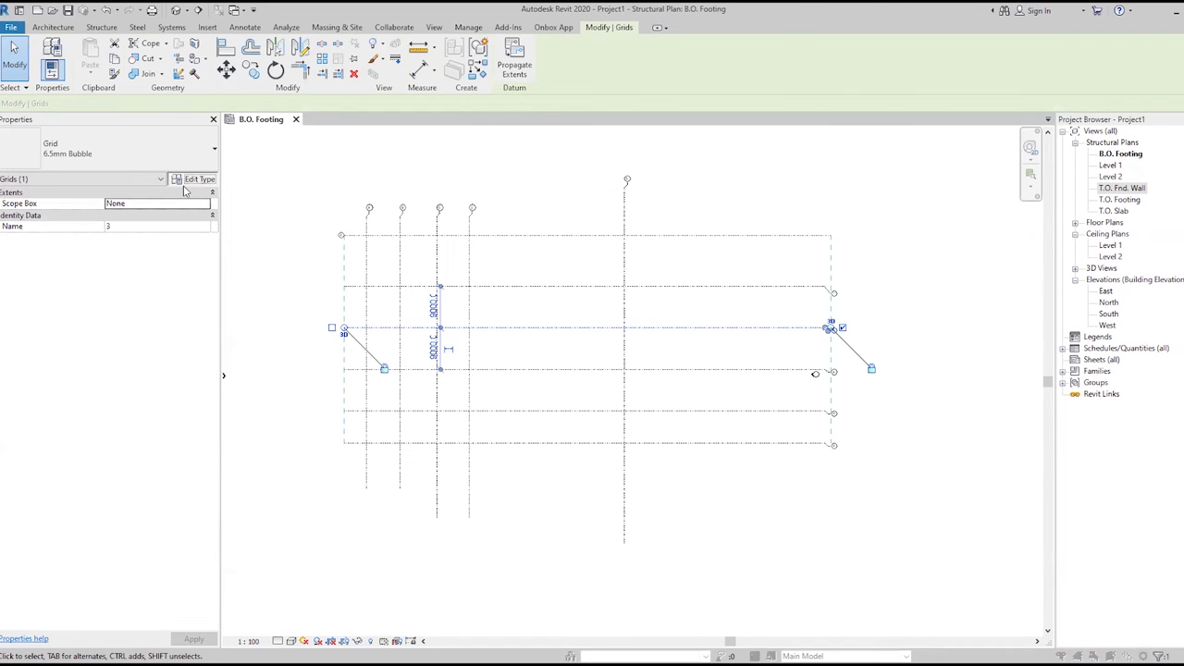
{"action": "left_click", "coordinate": [188, 179]}
{"action": "left_click", "coordinate": [126, 505]}
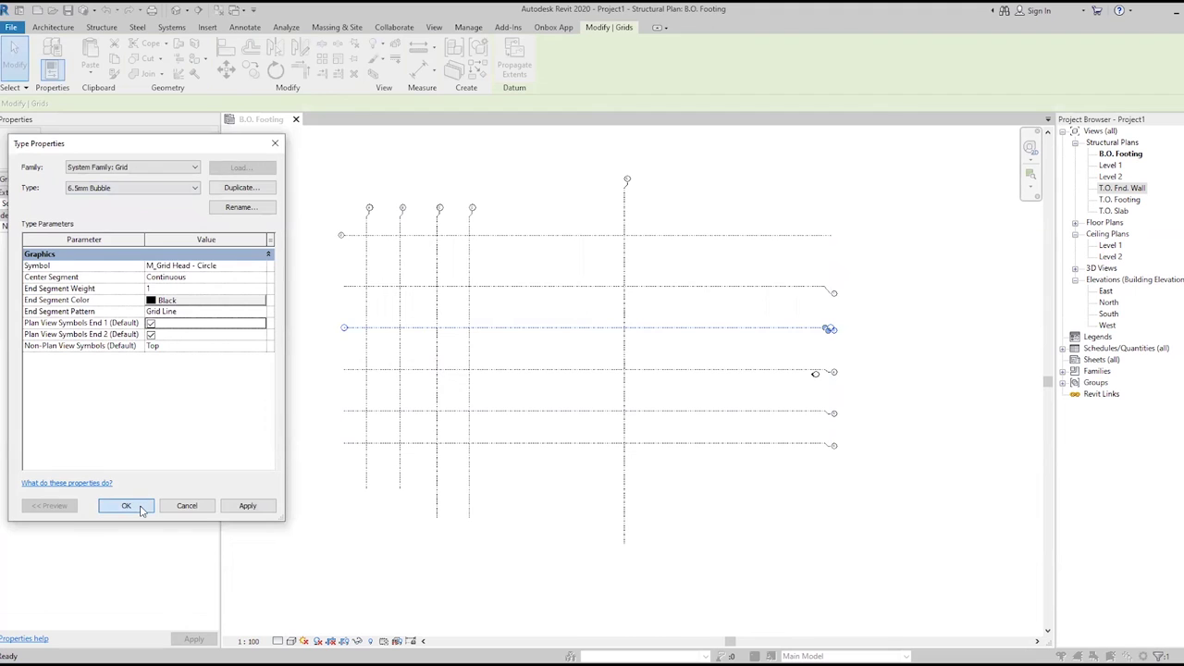
Select grid 4 and bring up the grid type's properties again.
{"action": "left_click", "coordinate": [346, 370]}
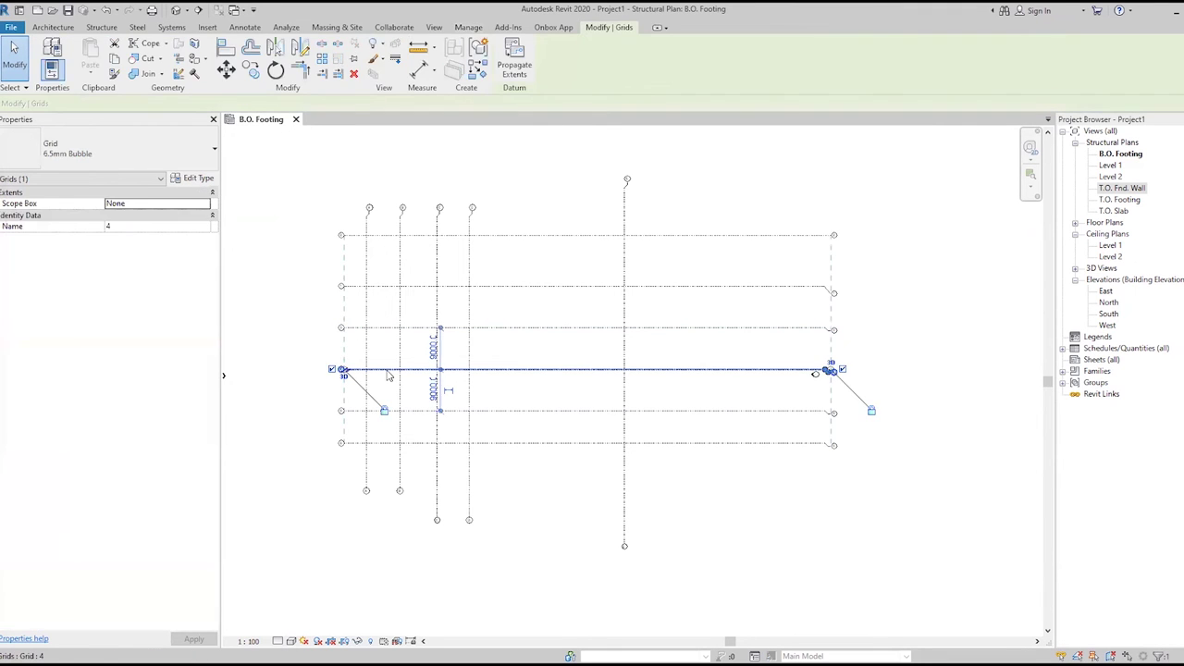
{"action": "left_click", "coordinate": [298, 407]}
{"action": "left_click", "coordinate": [380, 370]}
{"action": "left_click", "coordinate": [901, 367]}
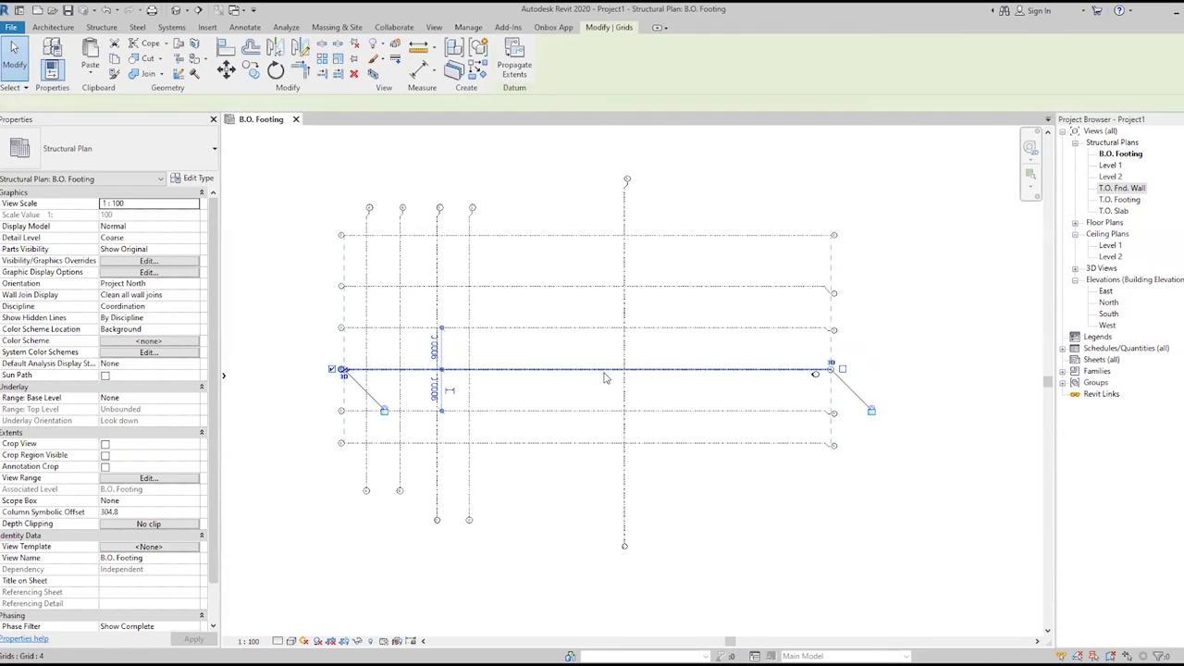
{"action": "left_click", "coordinate": [620, 370]}
{"action": "left_click", "coordinate": [190, 180]}
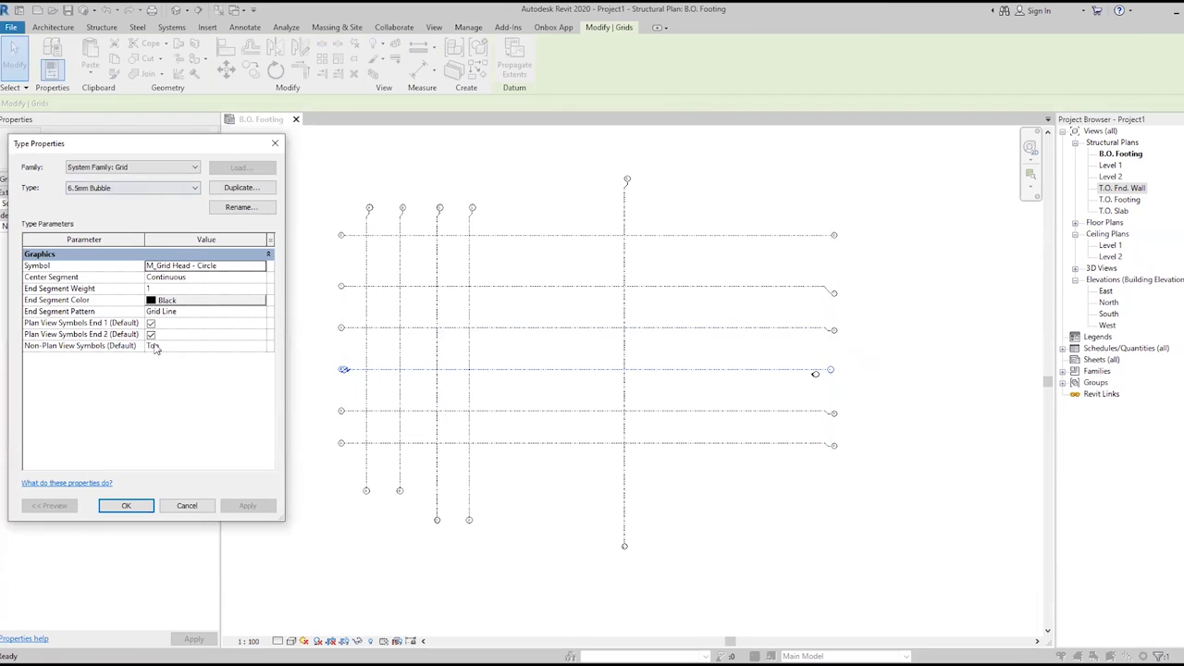
Close the grid Type Properties and reposition the B.O. Footing plan around grid 4.
{"action": "left_click", "coordinate": [275, 143]}
{"action": "left_click", "coordinate": [907, 366]}
{"action": "scroll", "coordinate": [833, 386], "scroll_direction": "up", "scroll_amount": 4}
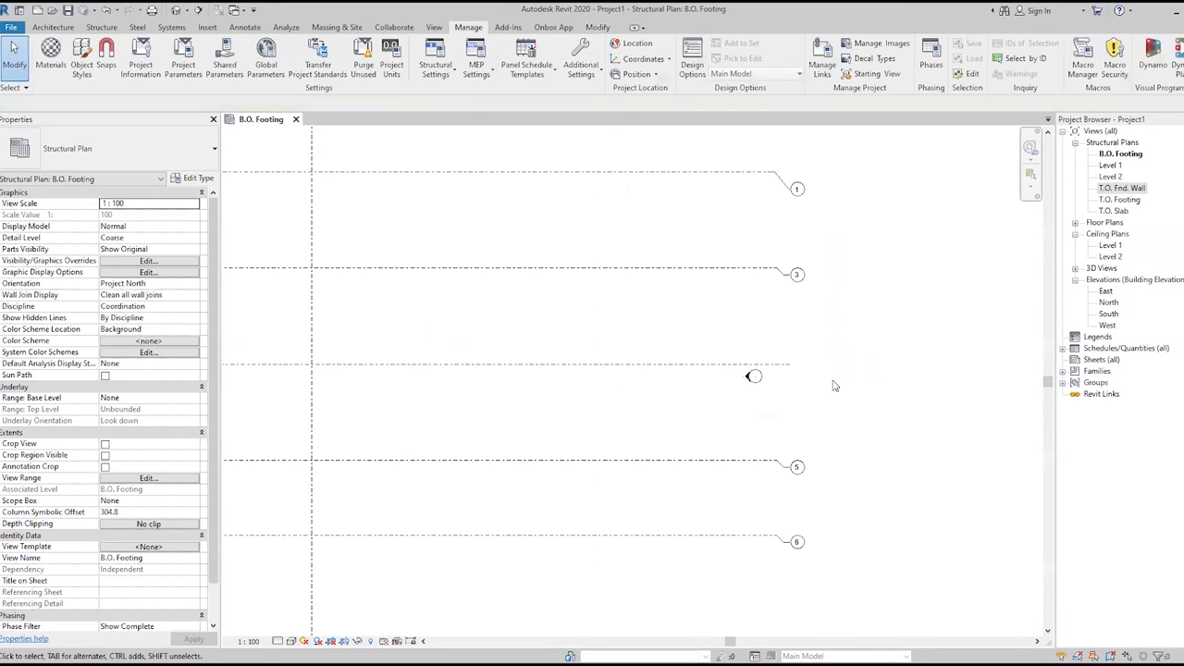
{"action": "scroll", "coordinate": [833, 385], "scroll_direction": "down", "scroll_amount": 4}
{"action": "left_click", "coordinate": [721, 374]}
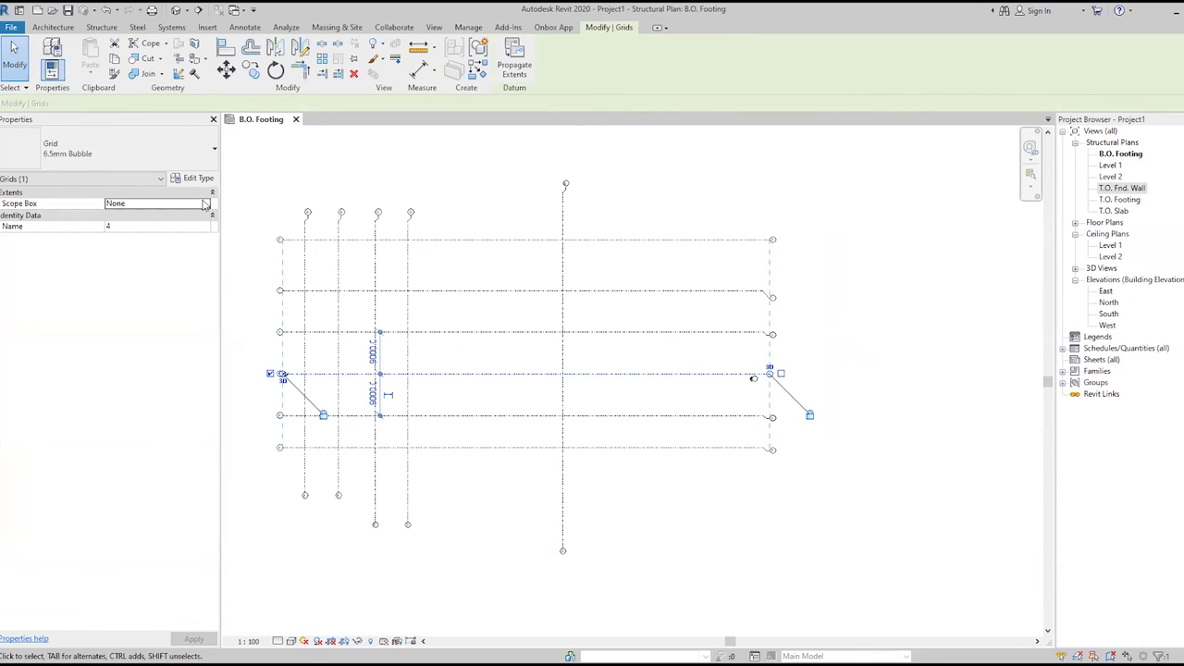
{"action": "middle_click_drag", "start_coordinate": [681, 401], "coordinate": [725, 399]}
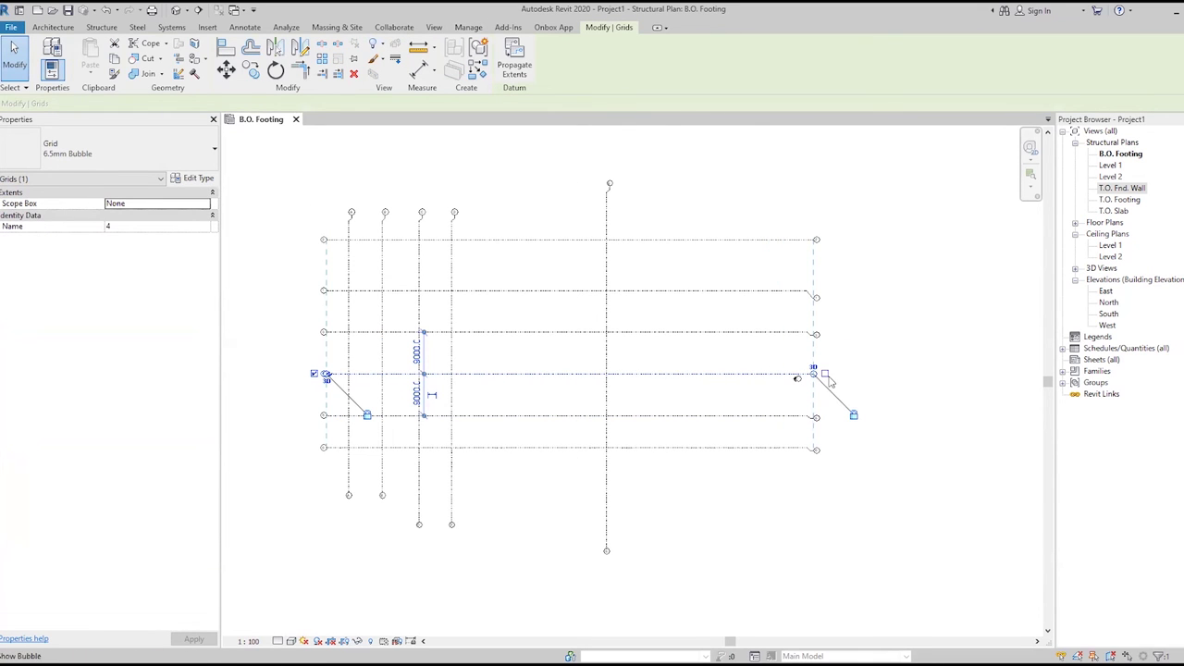
{"action": "left_click", "coordinate": [696, 404]}
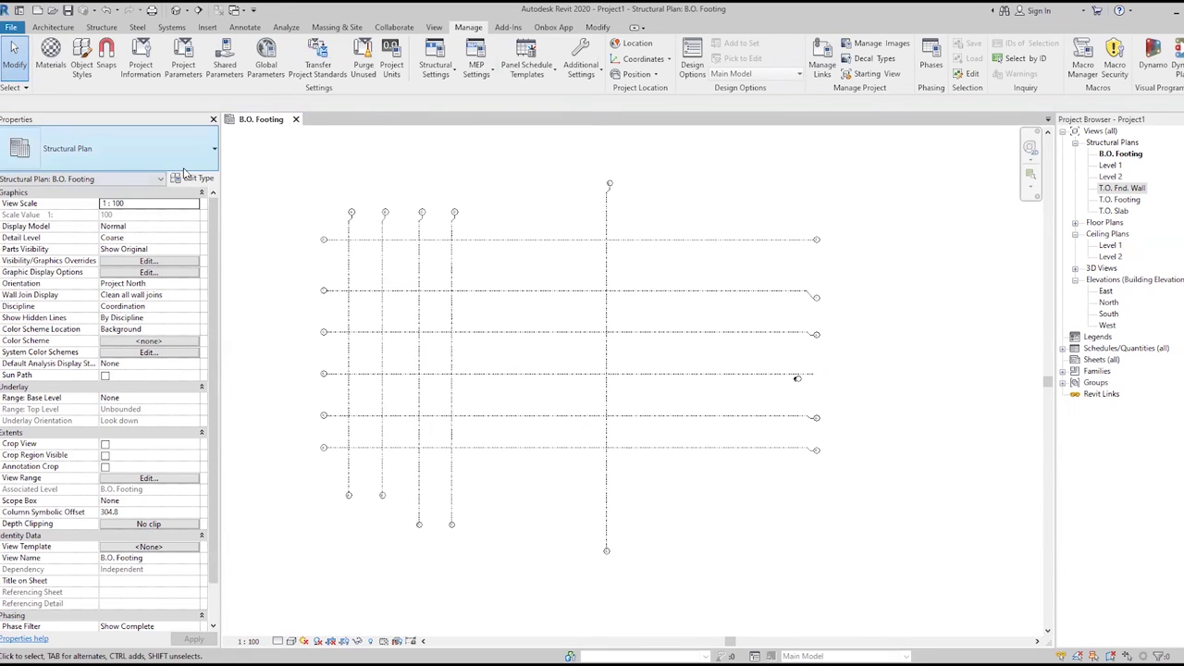
Select grid 4, toggle its type's Plan View Symbols End 2, then cancel without saving.
{"action": "left_click", "coordinate": [535, 374]}
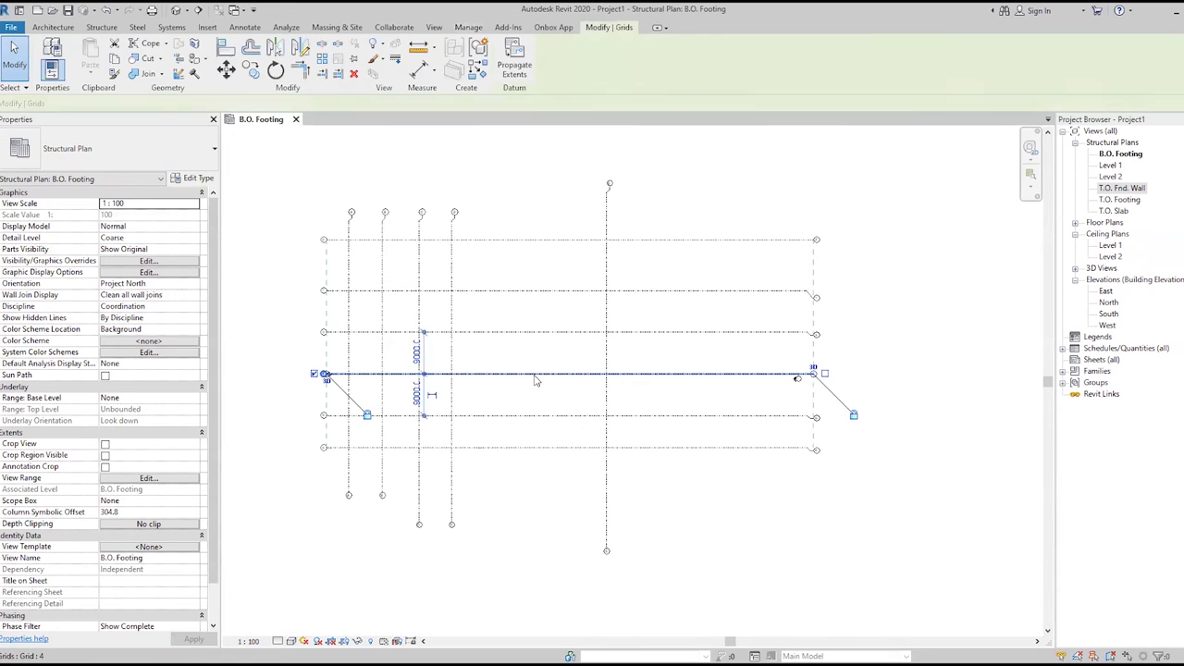
{"action": "left_click", "coordinate": [195, 180]}
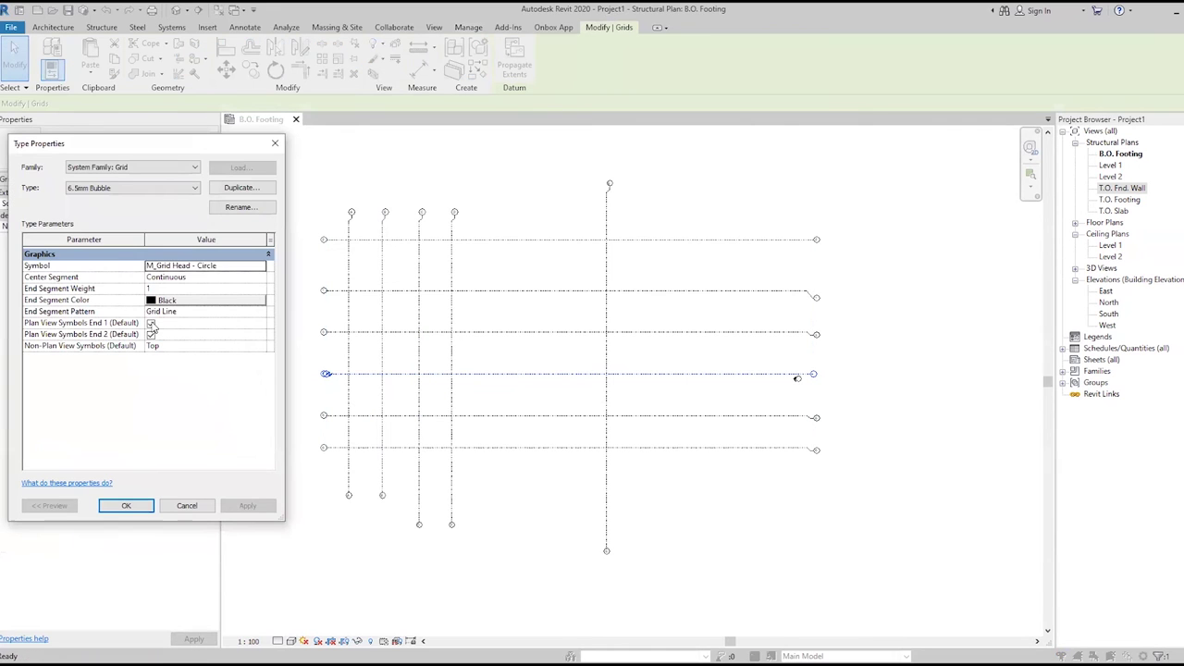
{"action": "left_click", "coordinate": [153, 323]}
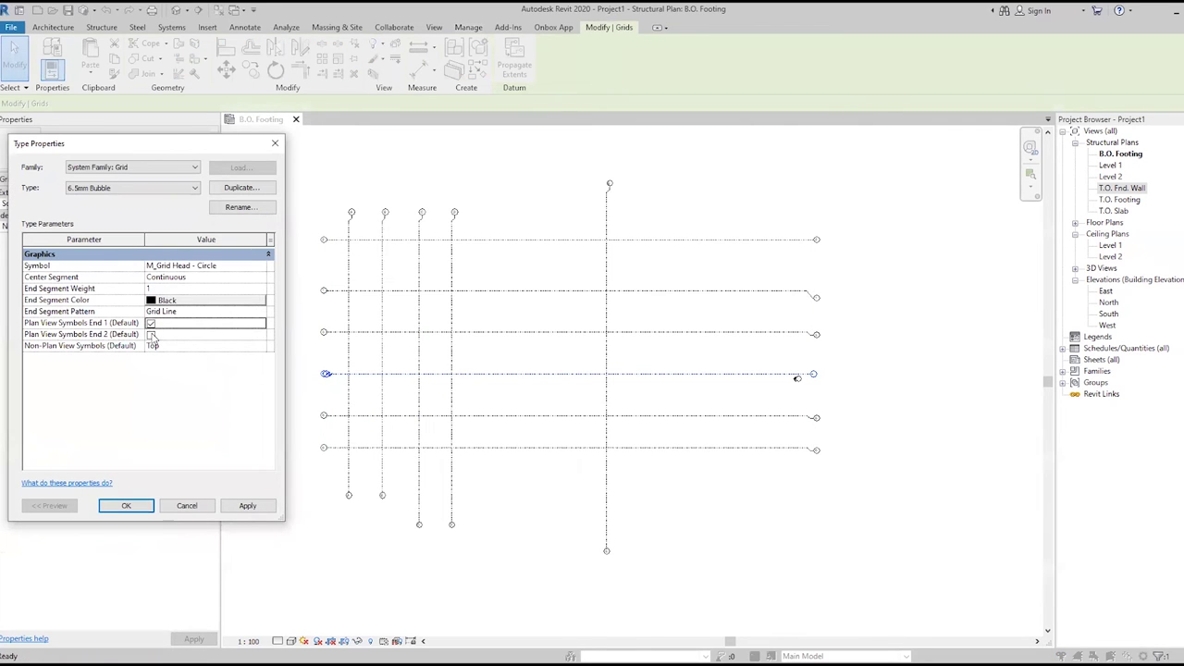
{"action": "left_click", "coordinate": [151, 334]}
{"action": "left_click", "coordinate": [190, 504]}
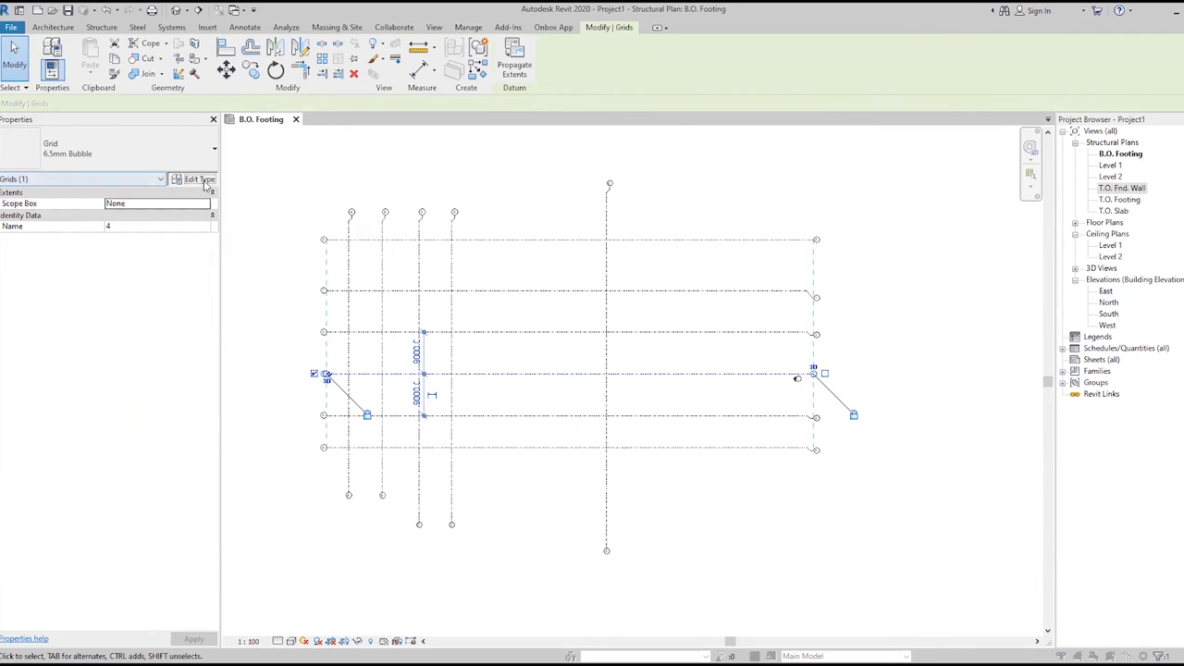
Turn off End 1 plan bubbles on the 6.5mm Bubble grid type and confirm.
{"action": "left_click", "coordinate": [199, 180]}
{"action": "left_click", "coordinate": [150, 321]}
{"action": "left_click", "coordinate": [127, 505]}
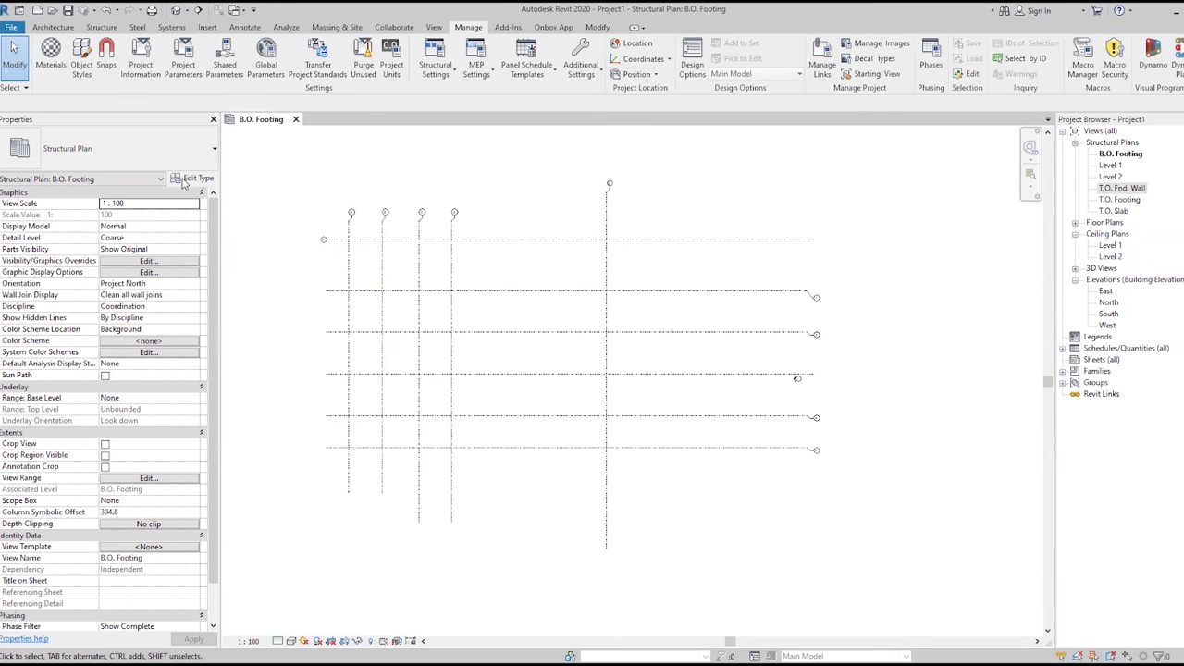
{"action": "left_click", "coordinate": [190, 178]}
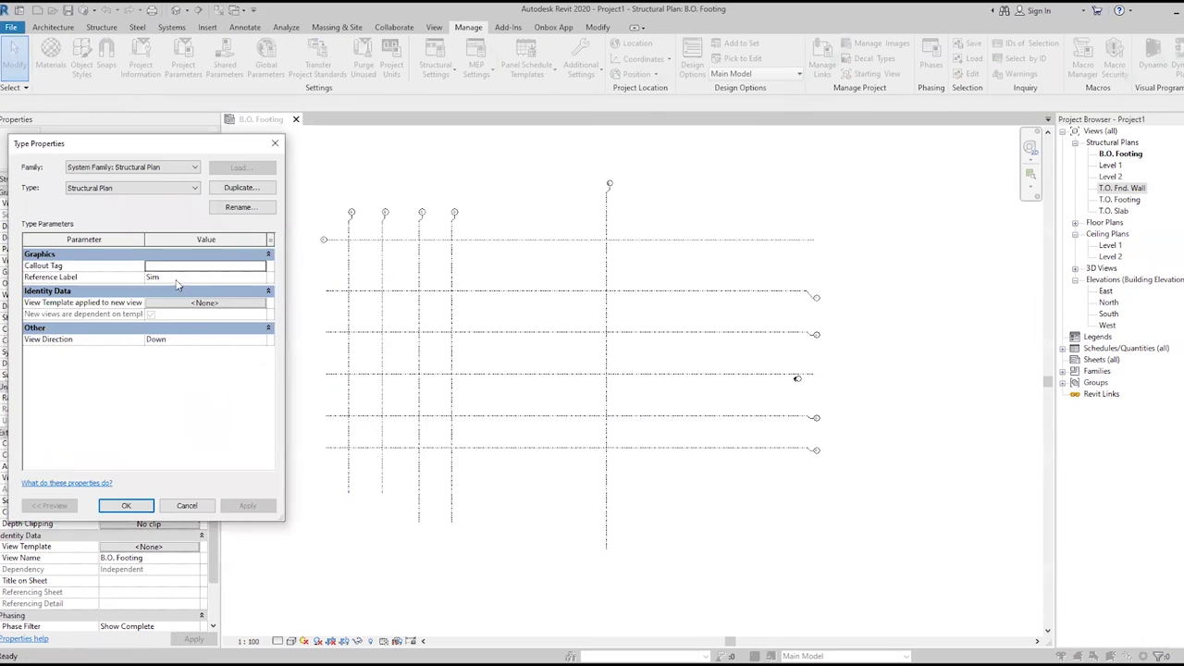
{"action": "left_click", "coordinate": [277, 145]}
Select the top horizontal grid and re-enable Plan View Symbols End 1 on its type.
{"action": "left_click", "coordinate": [333, 240]}
{"action": "left_click", "coordinate": [190, 178]}
{"action": "left_click", "coordinate": [150, 334]}
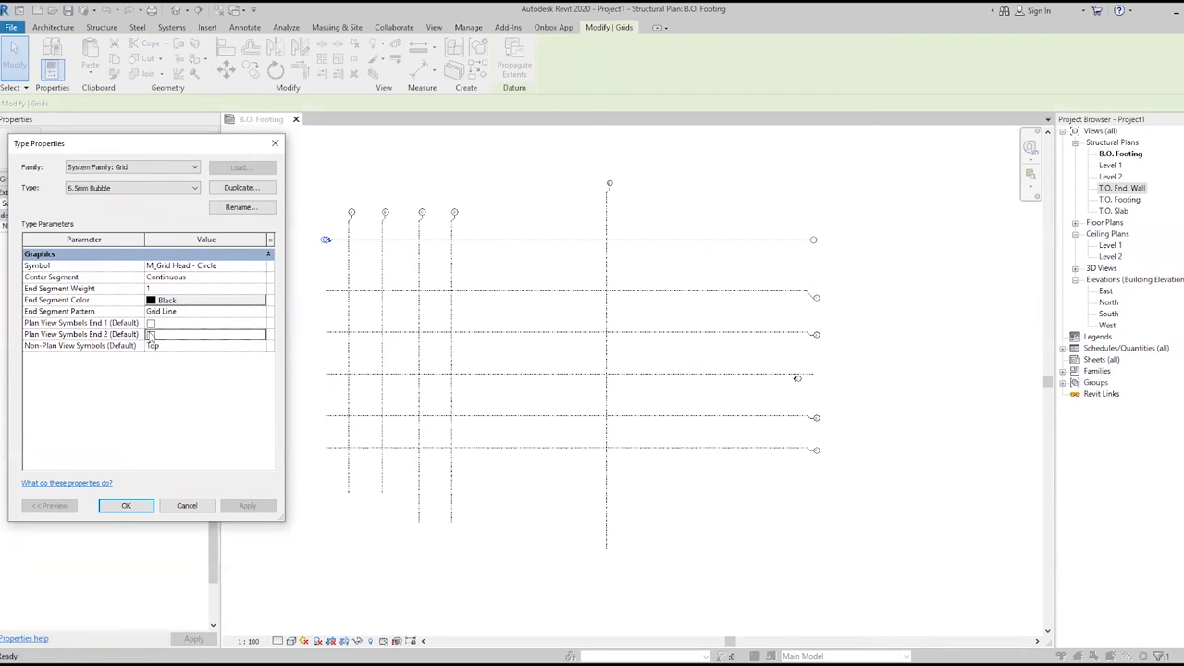
{"action": "left_click", "coordinate": [149, 322]}
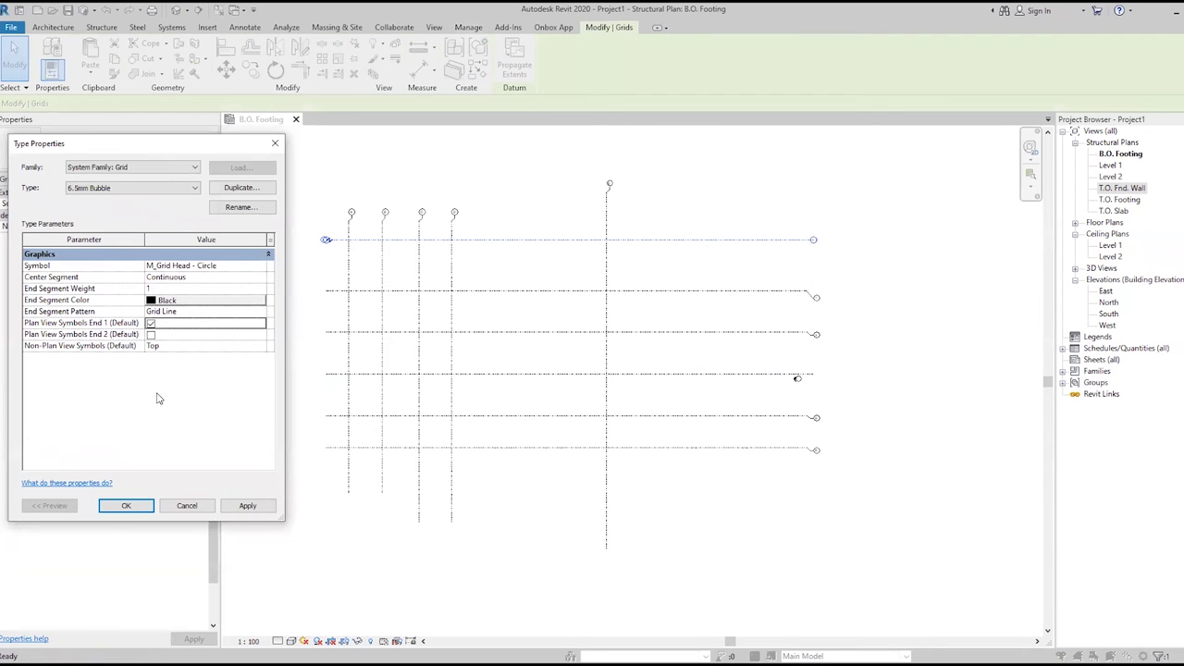
{"action": "left_click", "coordinate": [138, 506]}
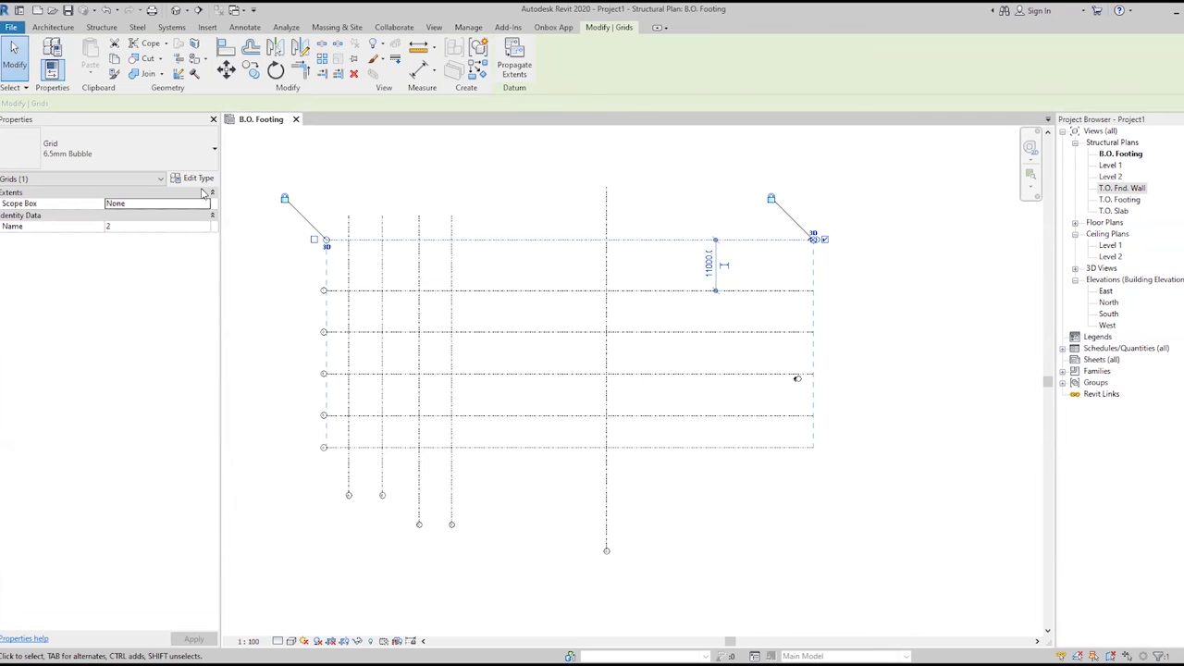
Enable End 2 plan bubbles and duplicate the grid type as LR-Symbol.
{"action": "left_click", "coordinate": [199, 179]}
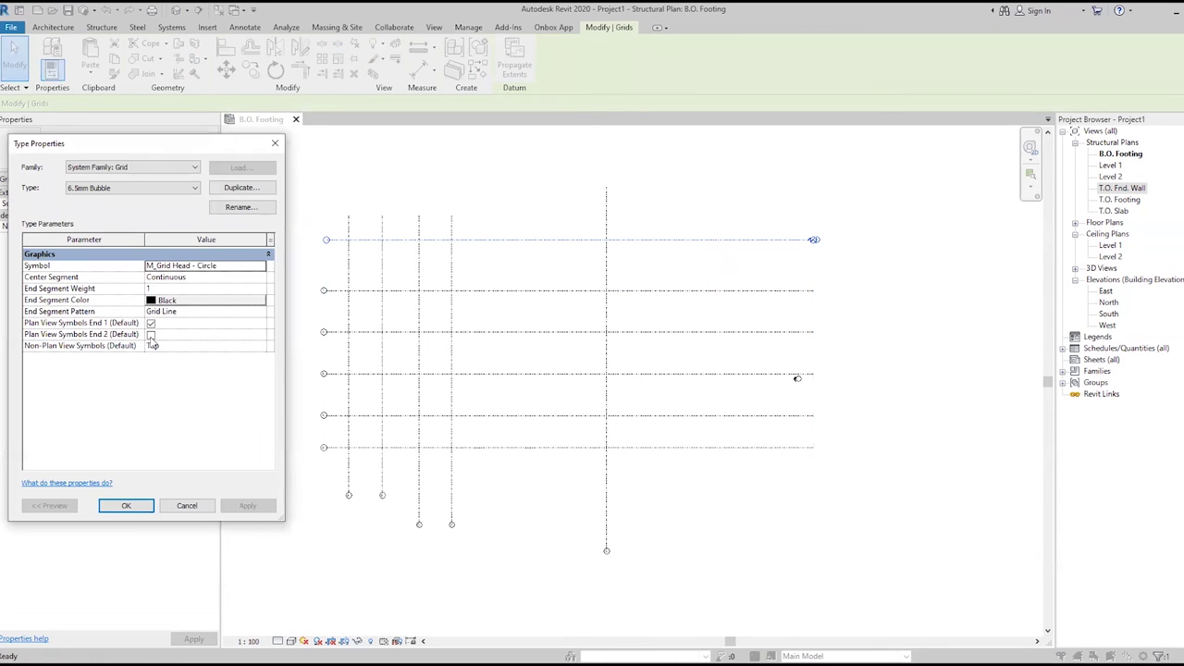
{"action": "left_click", "coordinate": [150, 335]}
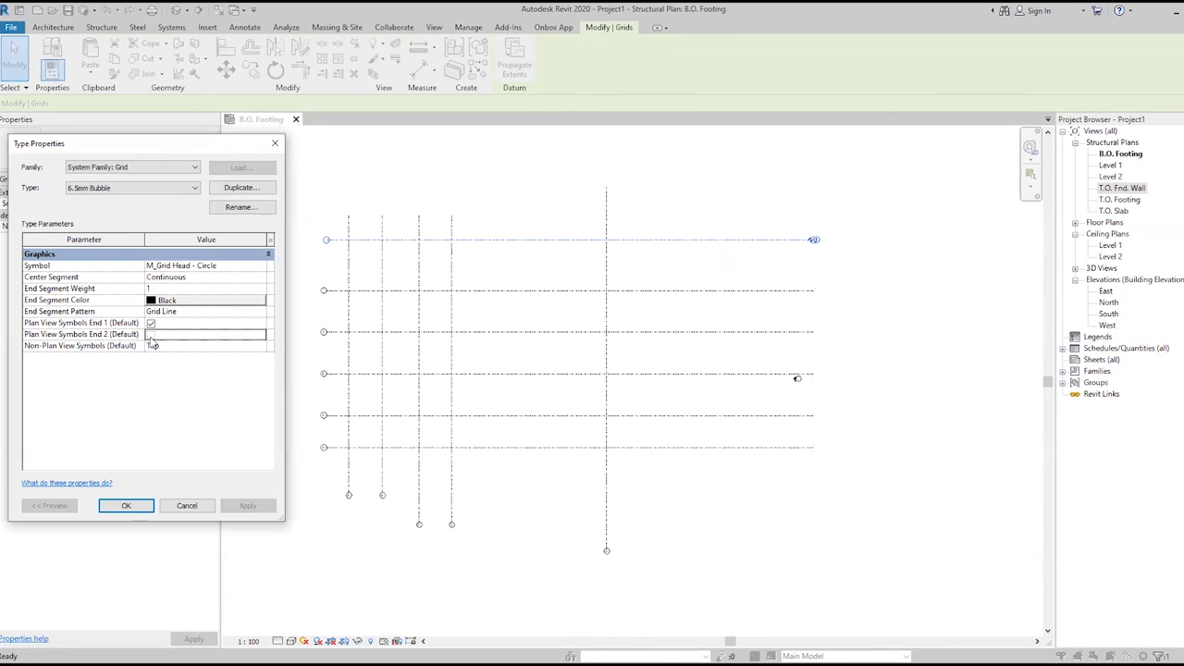
{"action": "left_click", "coordinate": [226, 189]}
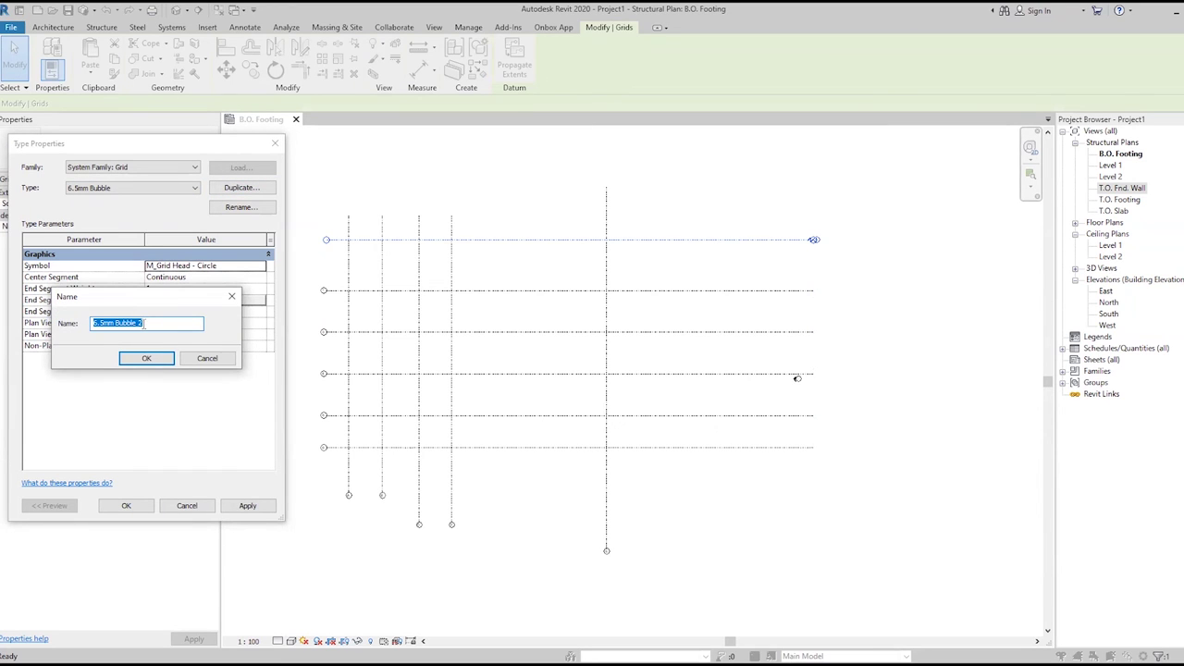
{"action": "type", "text": "LR-Symbol"}
{"action": "left_click", "coordinate": [146, 358]}
{"action": "left_click", "coordinate": [153, 323]}
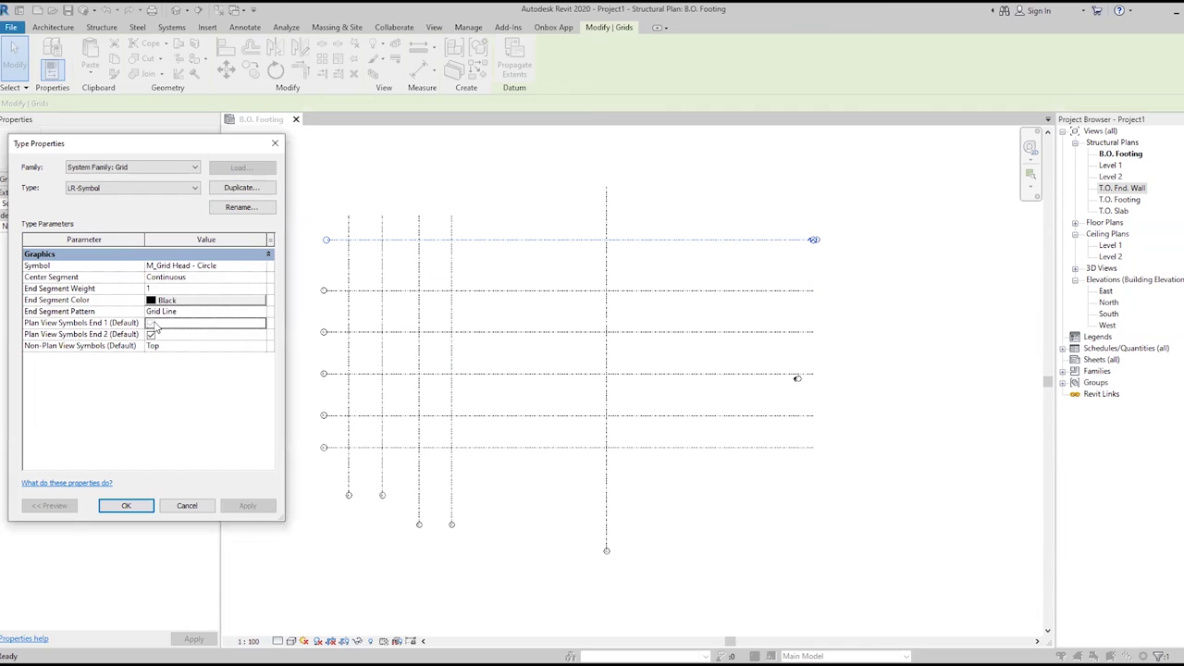
Duplicate a new L-Symbol grid type with plan bubbles only at End 1.
{"action": "left_click", "coordinate": [227, 193]}
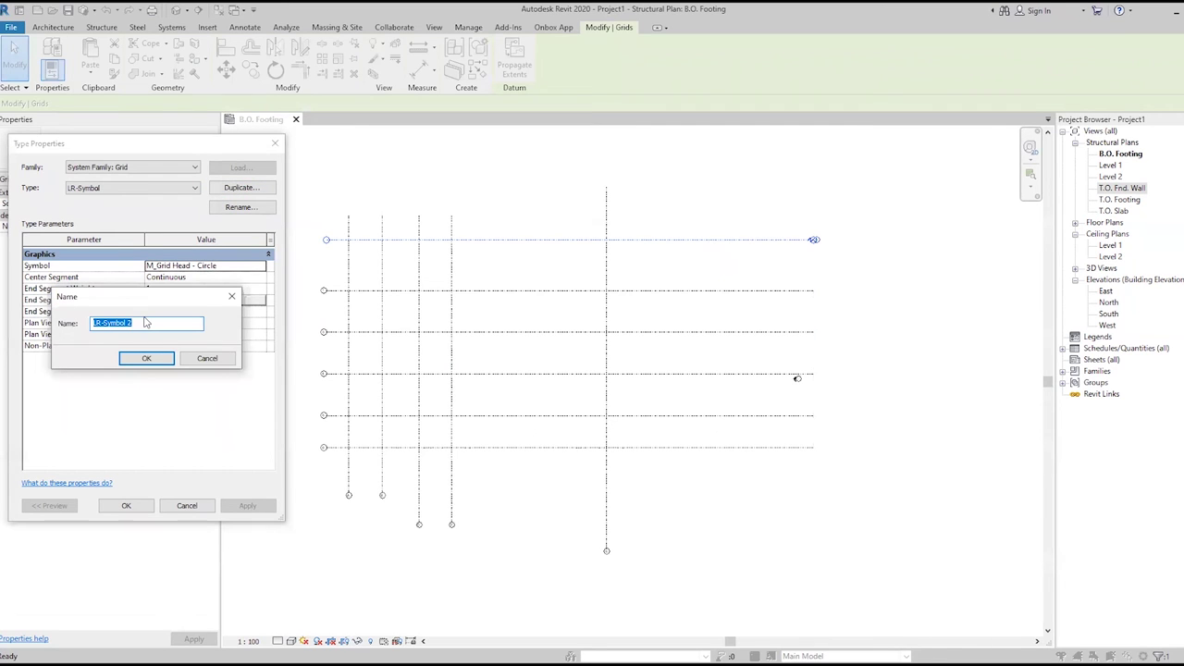
{"action": "type", "text": "L"}
{"action": "left_click", "coordinate": [147, 359]}
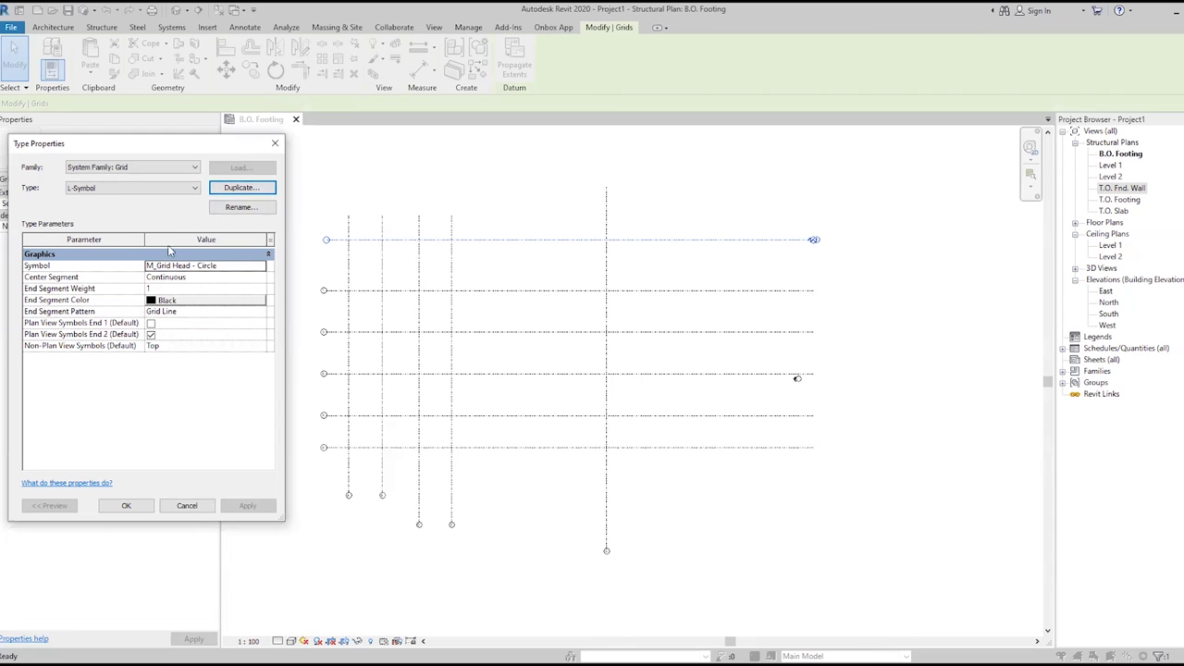
{"action": "left_click", "coordinate": [151, 323]}
{"action": "left_click", "coordinate": [151, 334]}
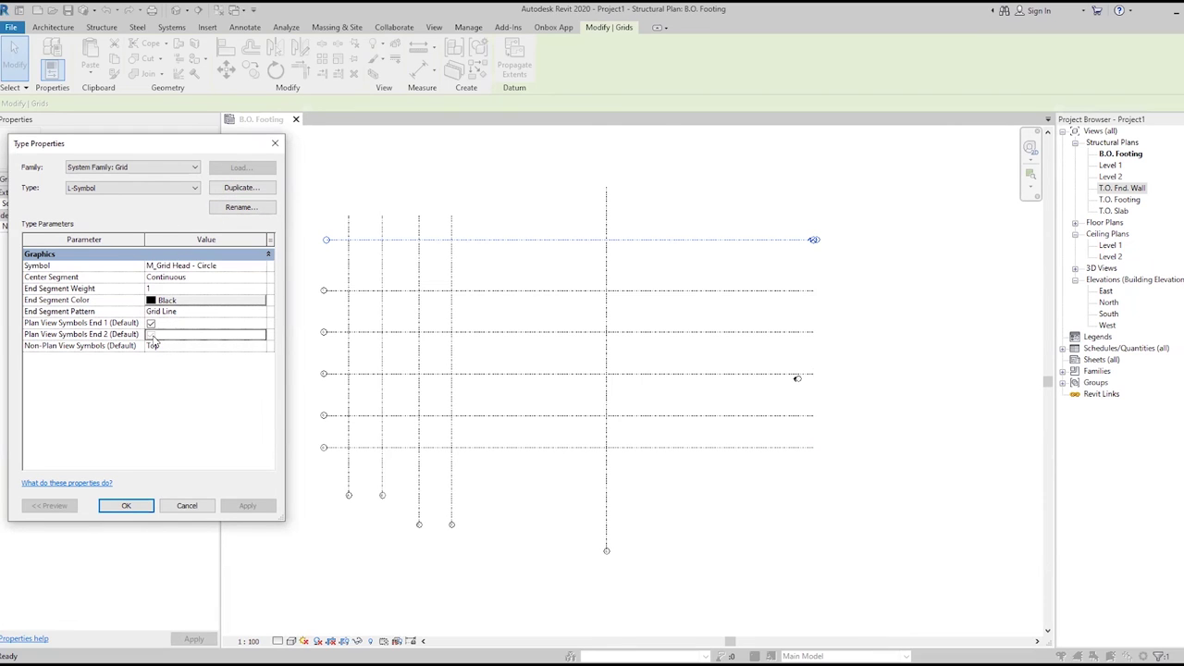
{"action": "left_click", "coordinate": [241, 206]}
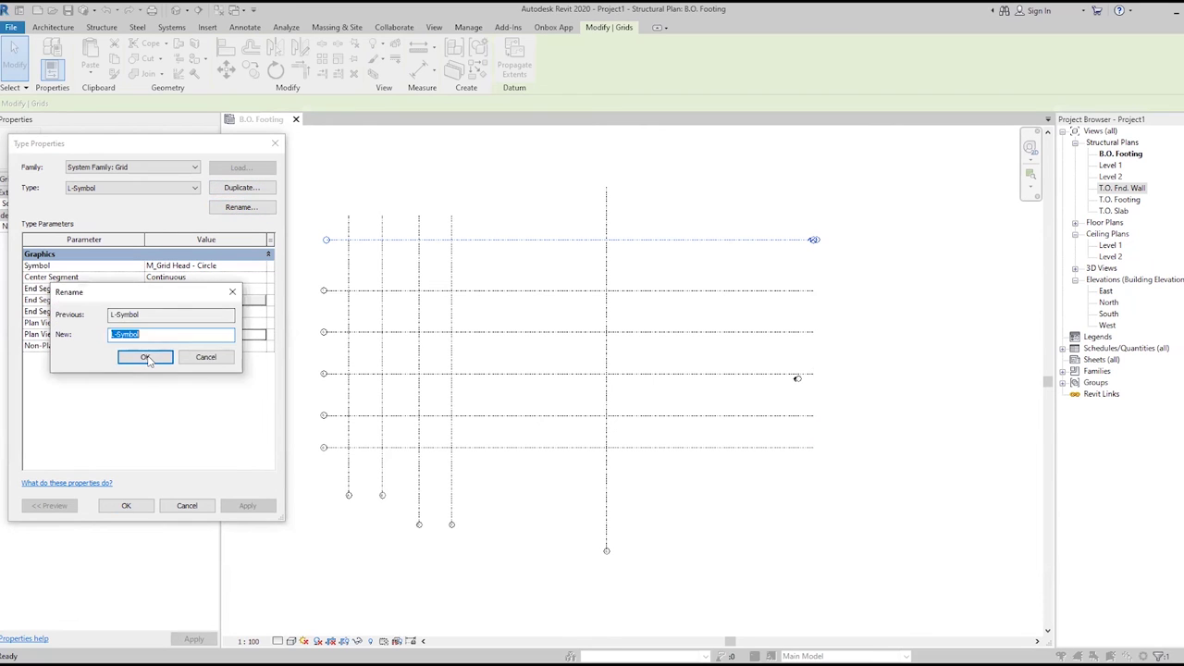
{"action": "left_click", "coordinate": [145, 358]}
Duplicate L-Symbol into a new R-Symbol grid type.
{"action": "left_click", "coordinate": [240, 187]}
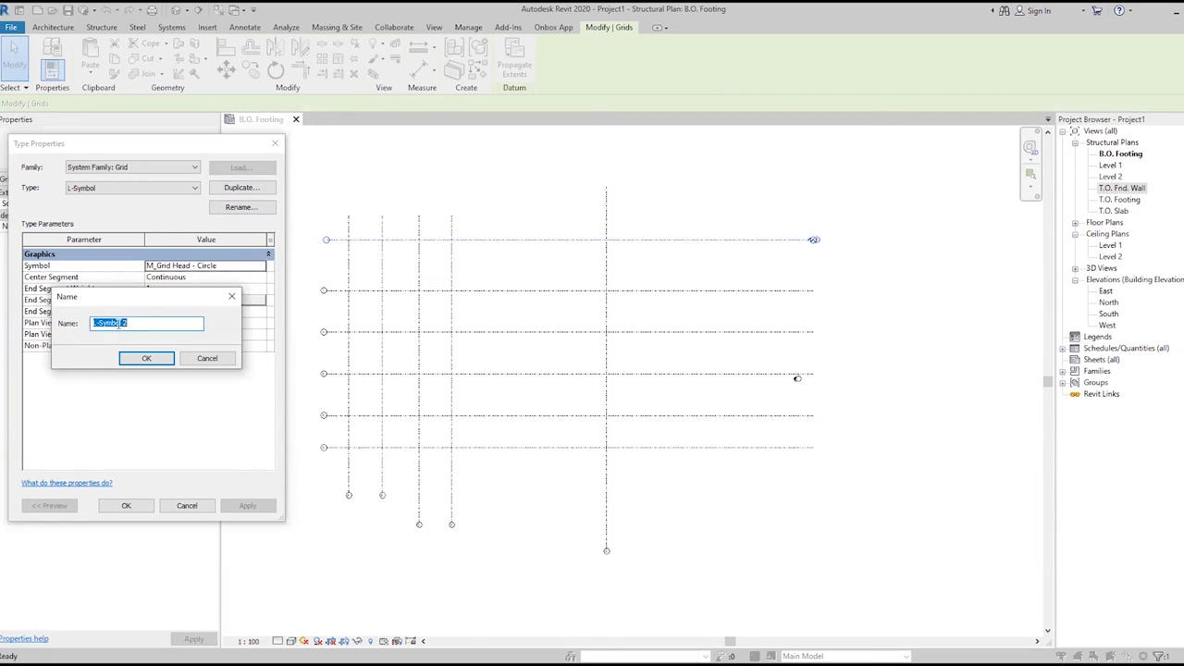
{"action": "left_click_drag", "start_coordinate": [94, 321], "coordinate": [86, 325]}
{"action": "type", "text": "R"}
{"action": "left_click", "coordinate": [157, 360]}
Leave R-Symbol's End 1 unchecked, check L-, LR- and R-Symbol end settings, then OK.
{"action": "left_click", "coordinate": [150, 323]}
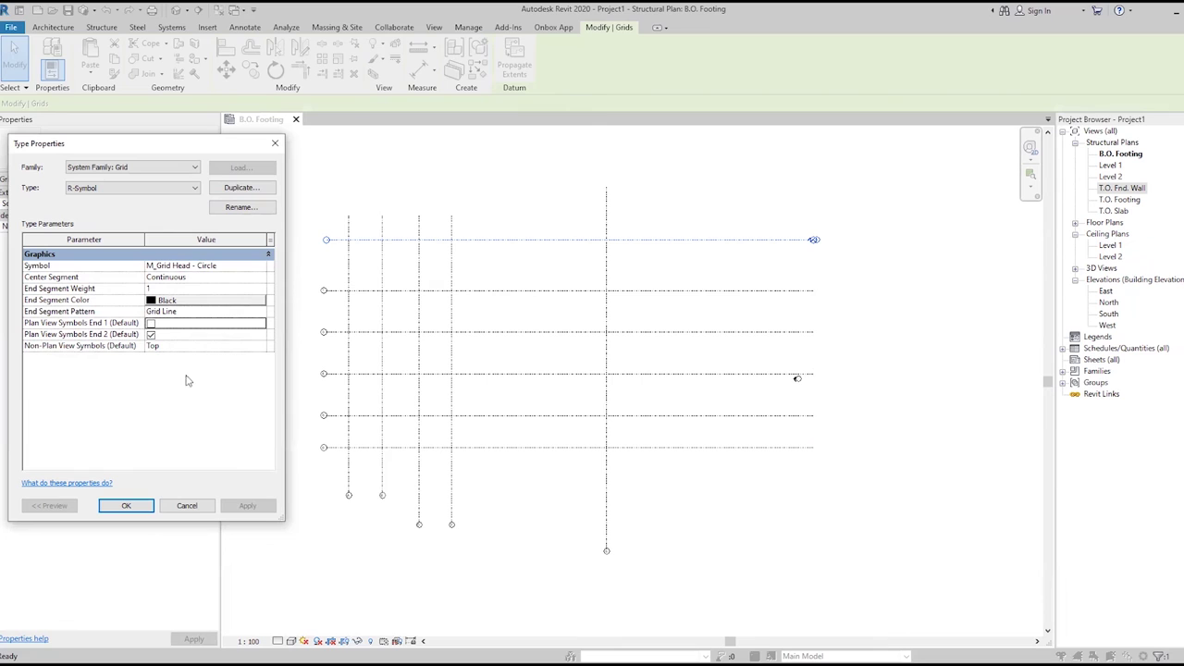
{"action": "left_click", "coordinate": [152, 189]}
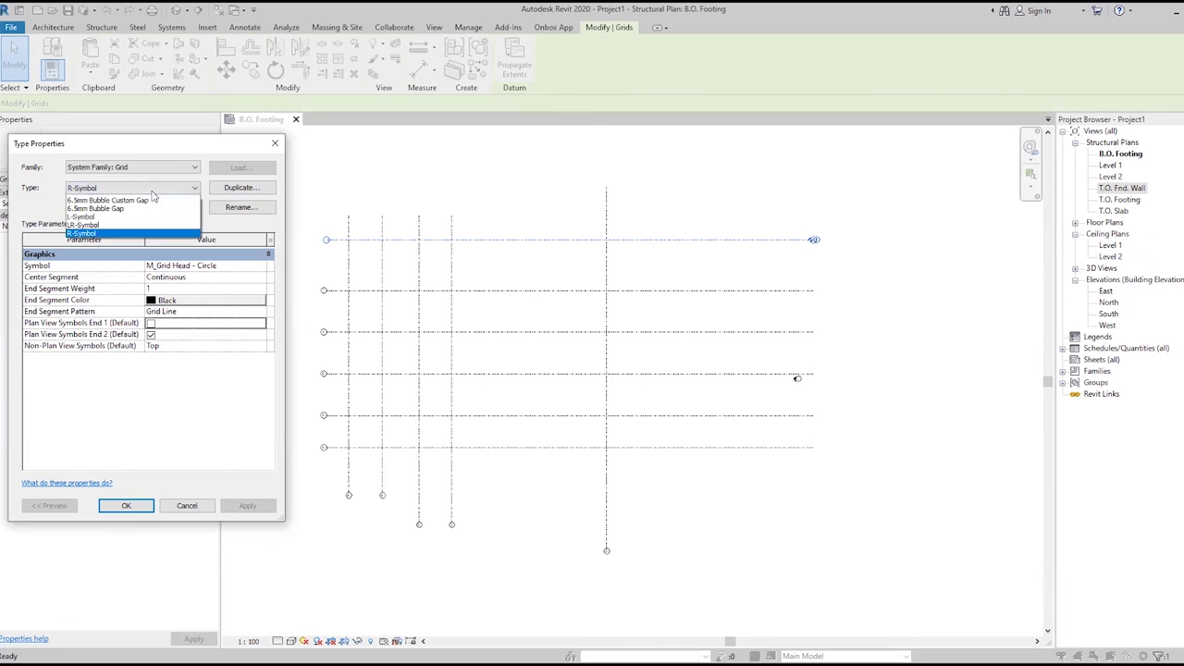
{"action": "left_click", "coordinate": [140, 227]}
{"action": "left_click", "coordinate": [185, 191]}
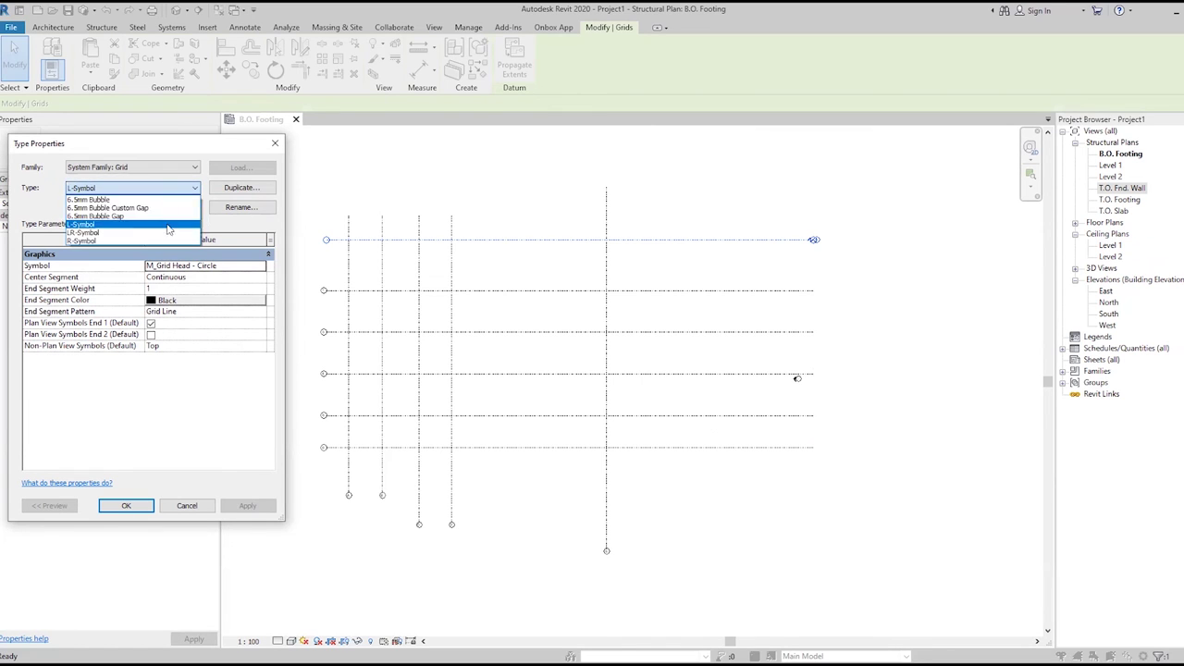
{"action": "left_click", "coordinate": [138, 234]}
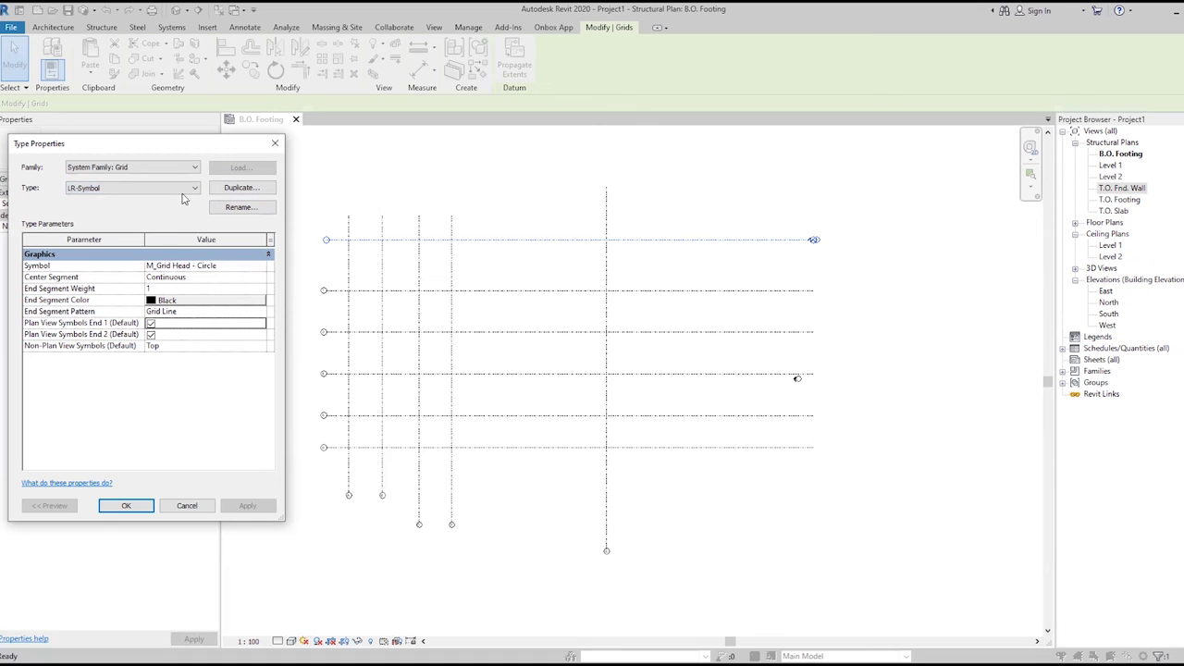
{"action": "left_click", "coordinate": [185, 188]}
{"action": "left_click", "coordinate": [139, 246]}
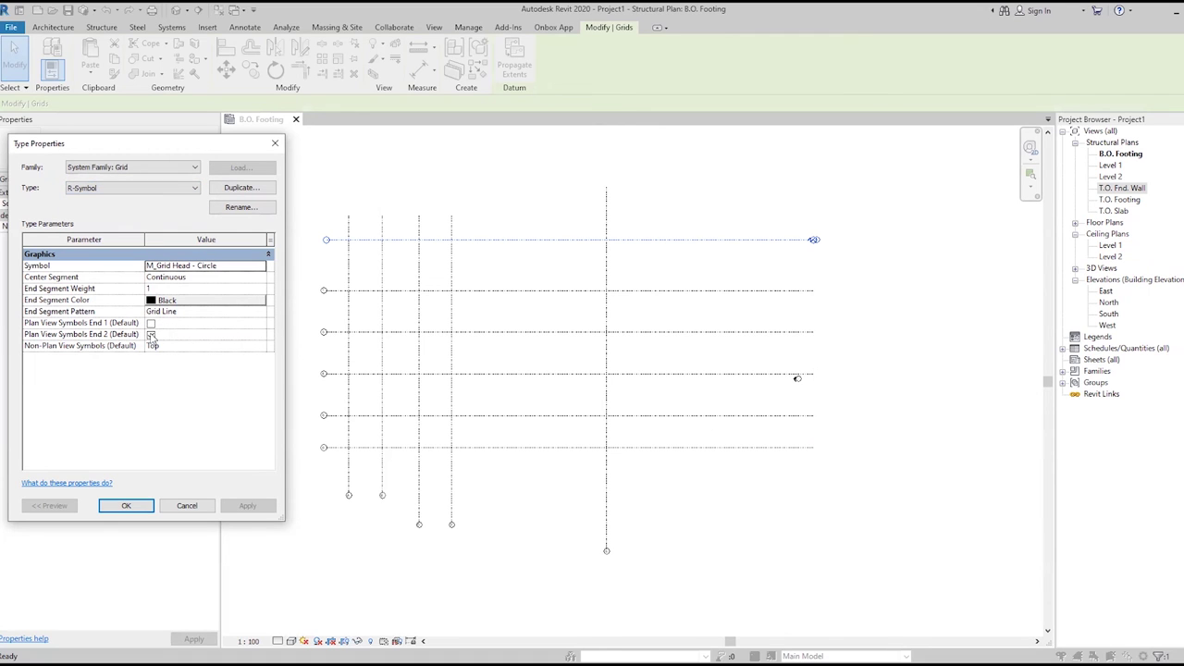
{"action": "left_click", "coordinate": [127, 506]}
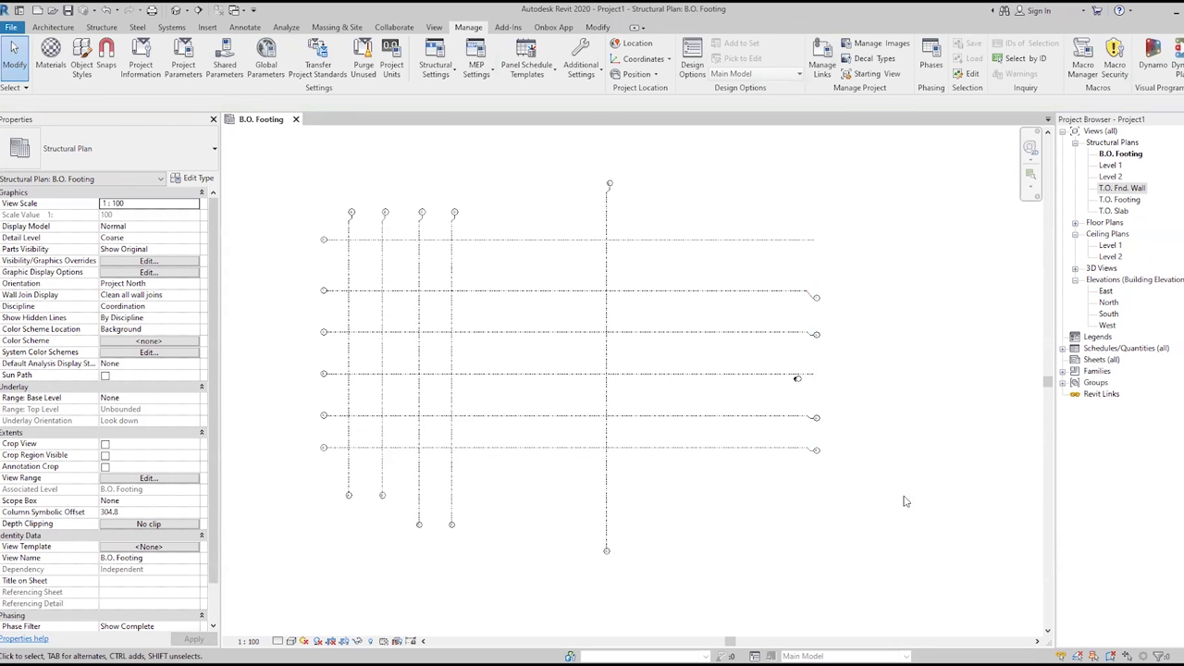
Assign the LR-Symbol grid type to all the horizontal grids.
{"action": "left_click_drag", "start_coordinate": [920, 511], "coordinate": [703, 231]}
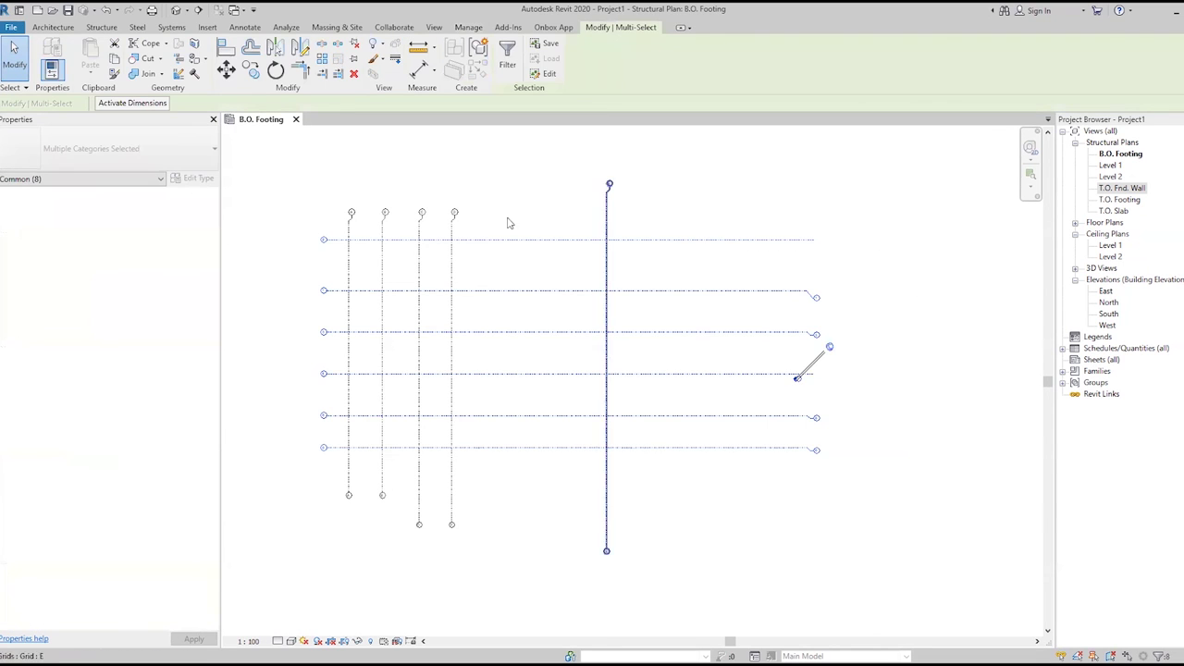
{"action": "left_click", "coordinate": [304, 198]}
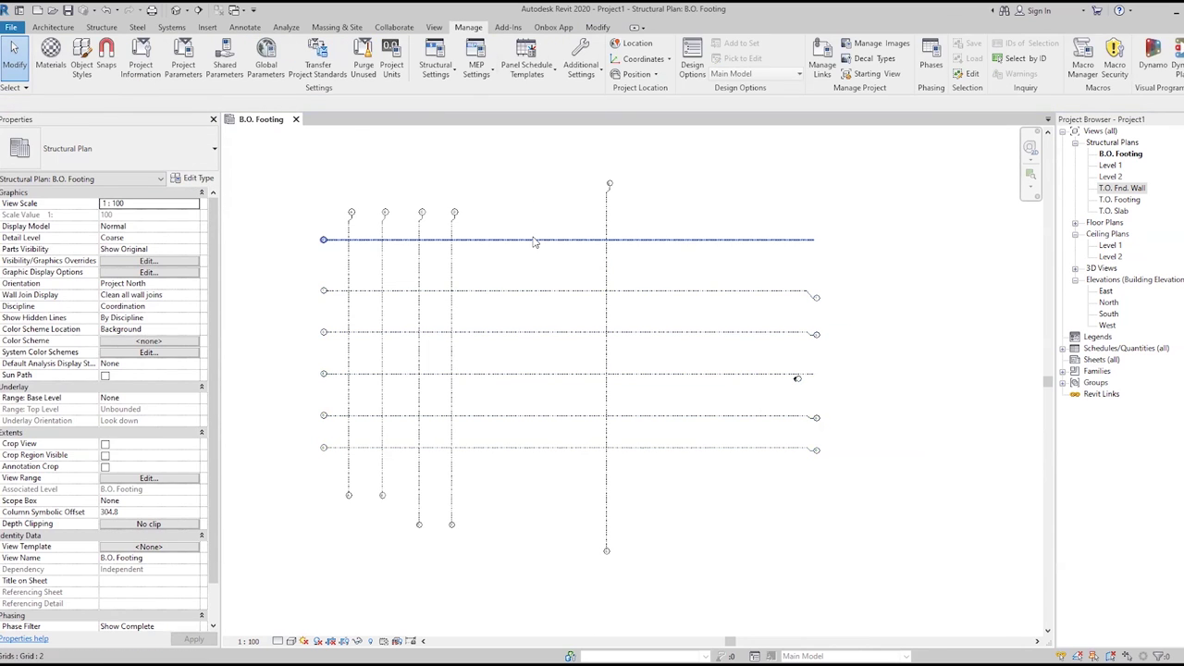
{"action": "left_click", "coordinate": [467, 240]}
{"action": "left_click", "coordinate": [167, 164]}
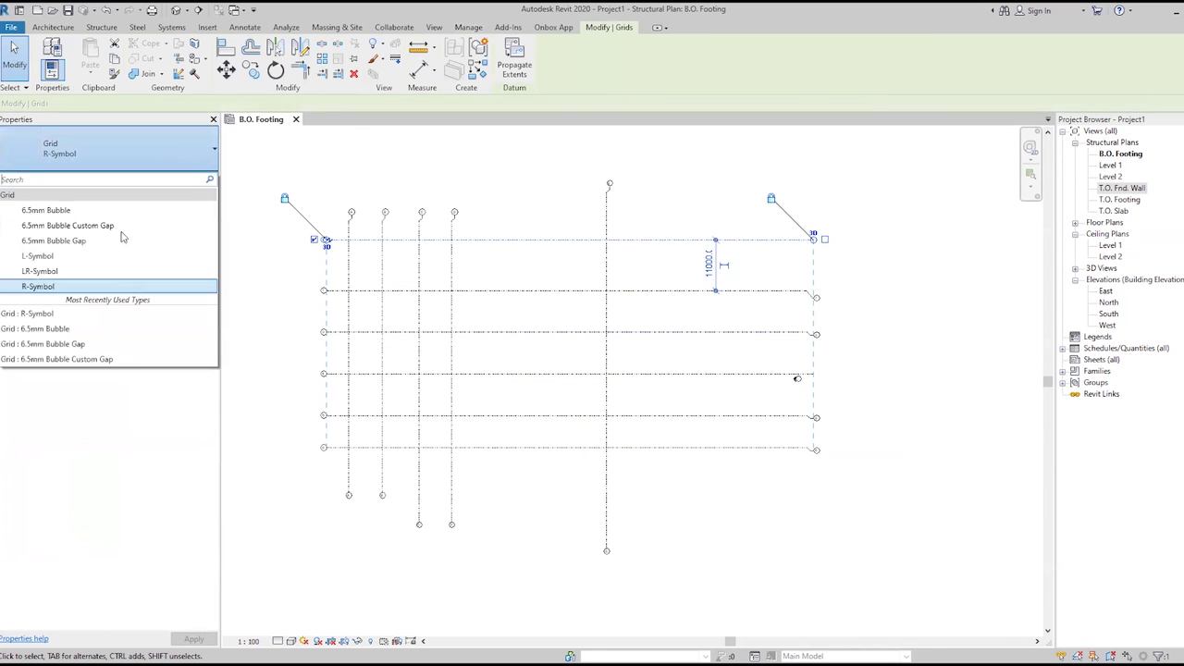
{"action": "left_click", "coordinate": [82, 275]}
{"action": "key", "text": "Escape"}
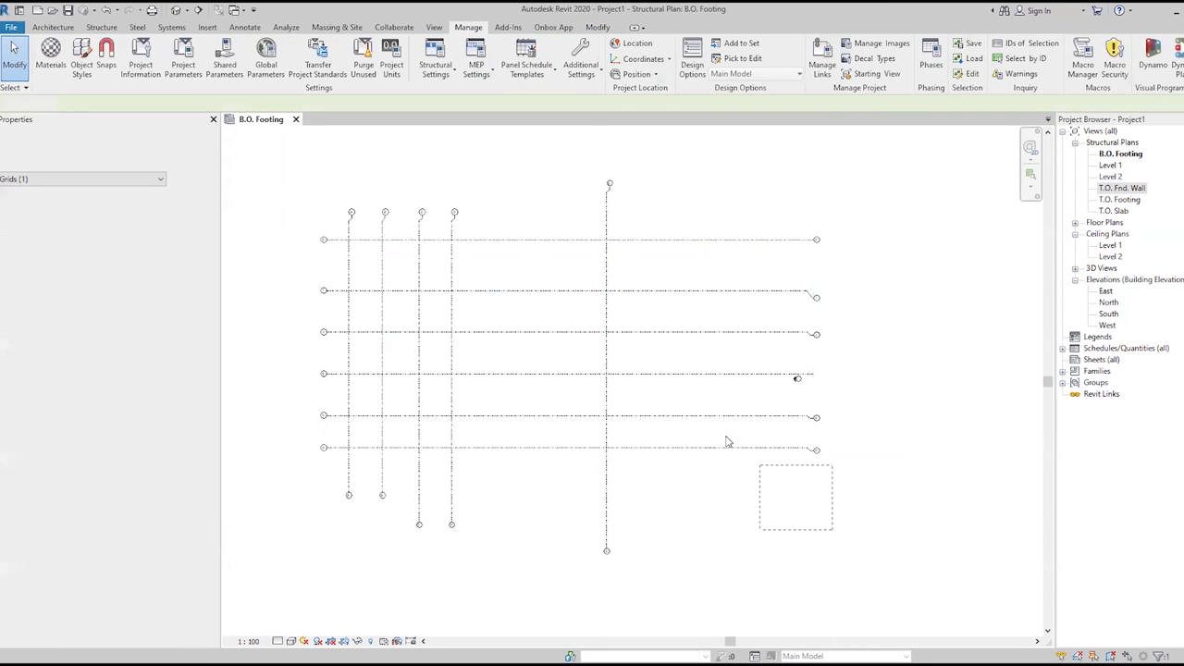
{"action": "mouse_move", "coordinate": [727, 442]}
{"action": "left_mouse_down"}
{"action": "mouse_move", "coordinate": [636, 367]}
{"action": "mouse_move", "coordinate": [629, 237]}
{"action": "left_mouse_up"}
{"action": "left_click", "coordinate": [194, 155]}
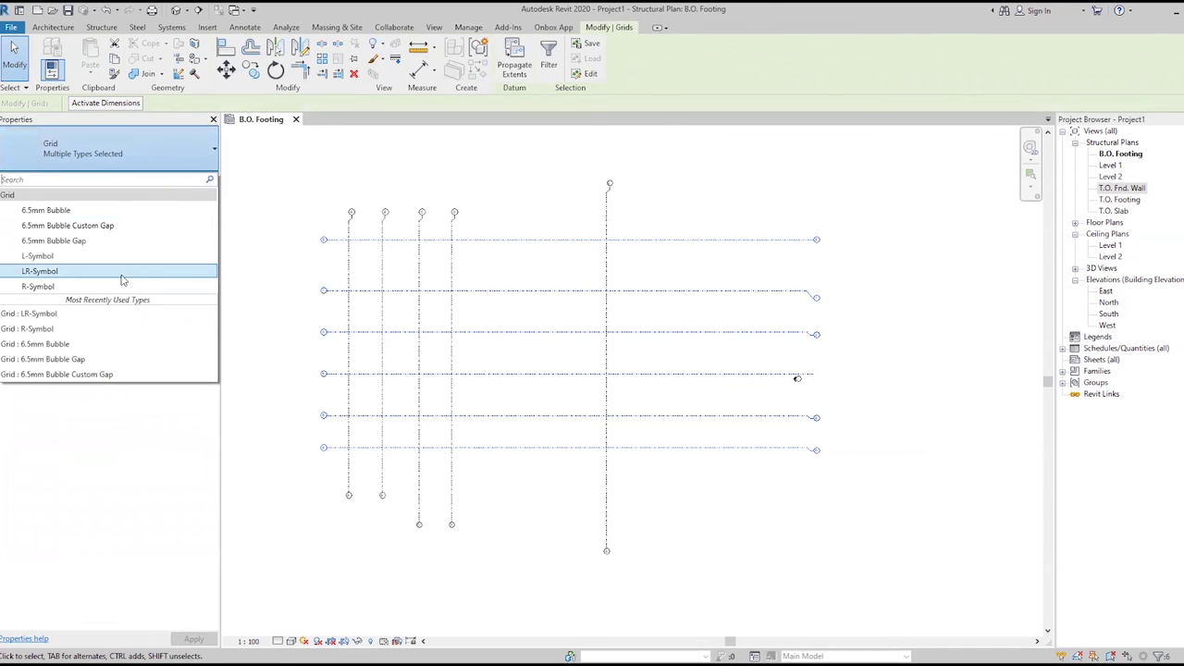
{"action": "left_click", "coordinate": [123, 279]}
{"action": "left_click", "coordinate": [697, 491]}
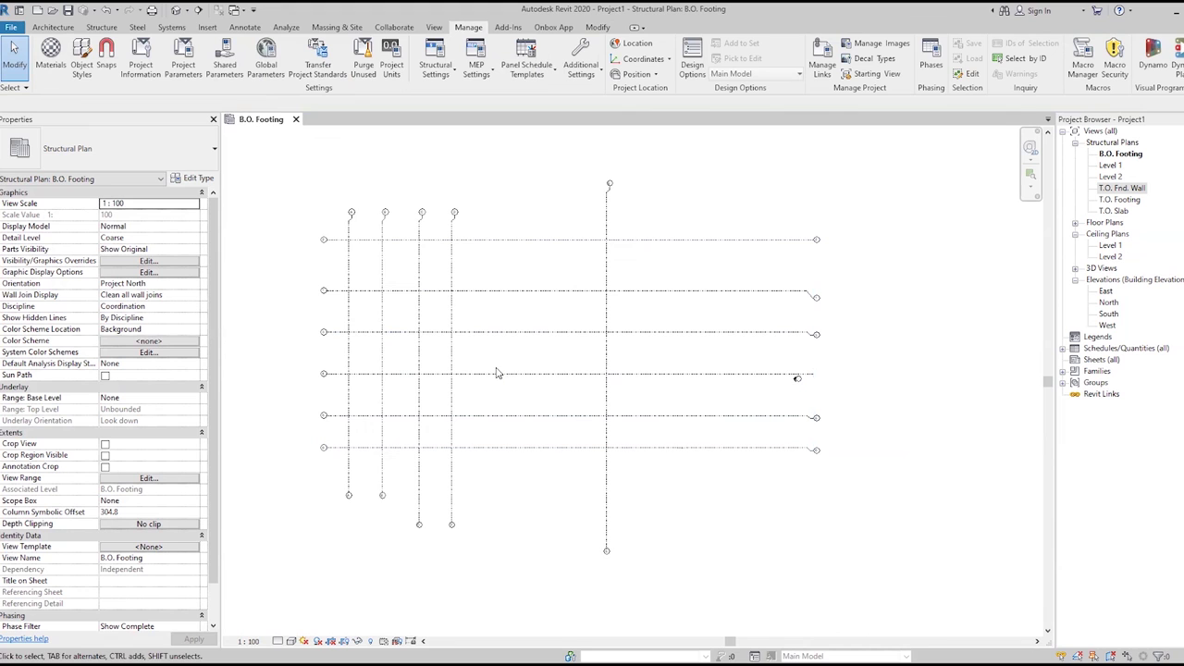
Assign the L-Symbol grid type to the four left vertical grids.
{"action": "left_click_drag", "start_coordinate": [485, 268], "coordinate": [284, 274]}
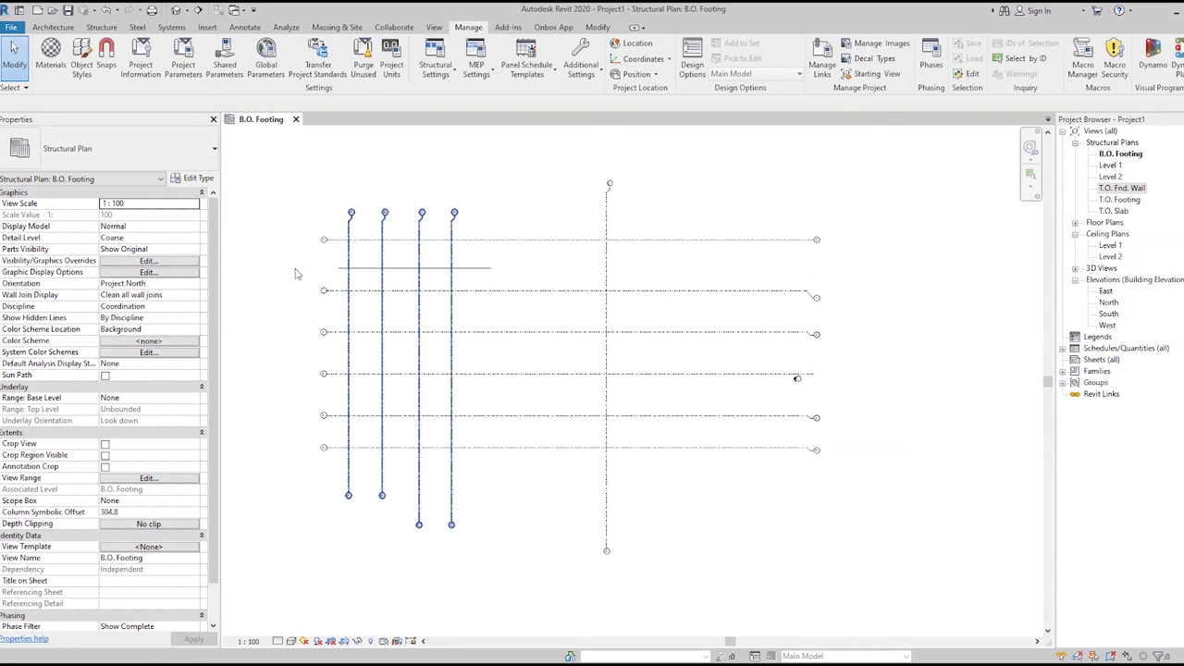
{"action": "left_click", "coordinate": [172, 155]}
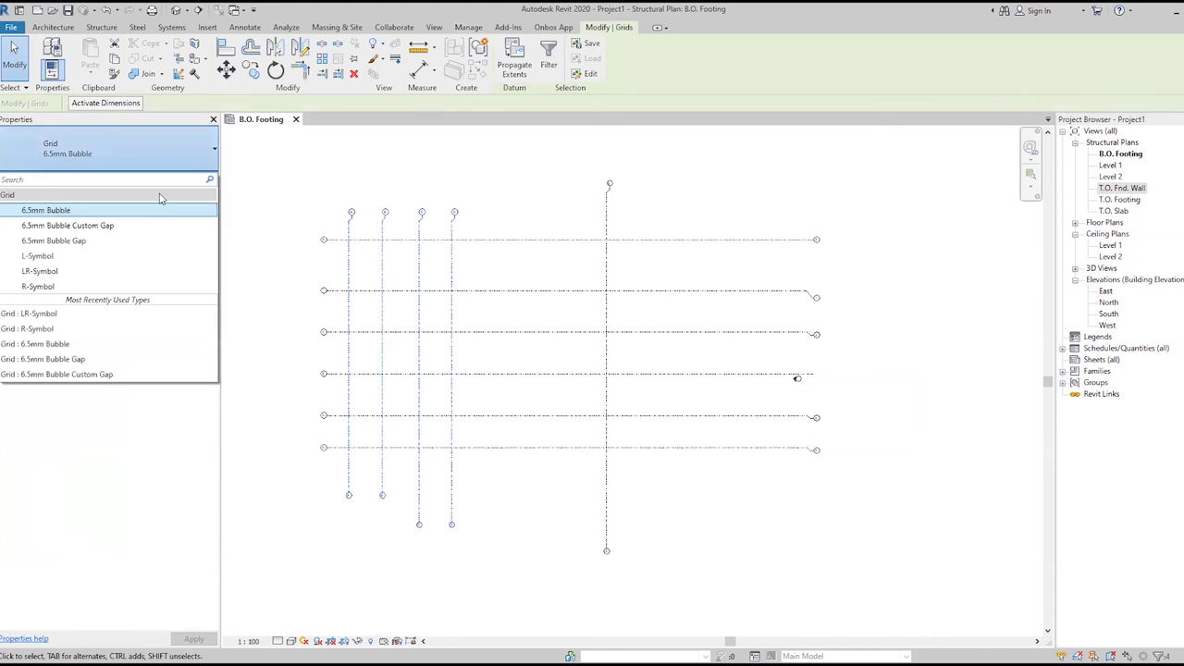
{"action": "left_click", "coordinate": [112, 263]}
{"action": "left_click", "coordinate": [472, 508]}
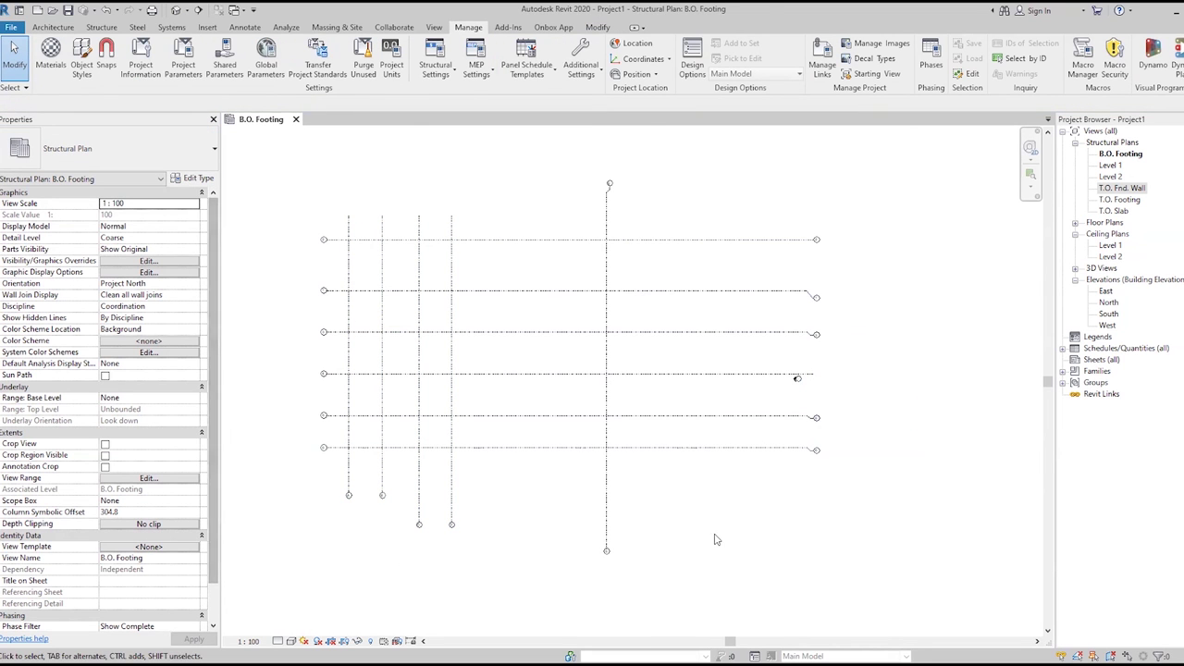
Change grid E to another grid type from the Type Selector, then select the top grid.
{"action": "left_click", "coordinate": [605, 490]}
{"action": "left_click", "coordinate": [166, 163]}
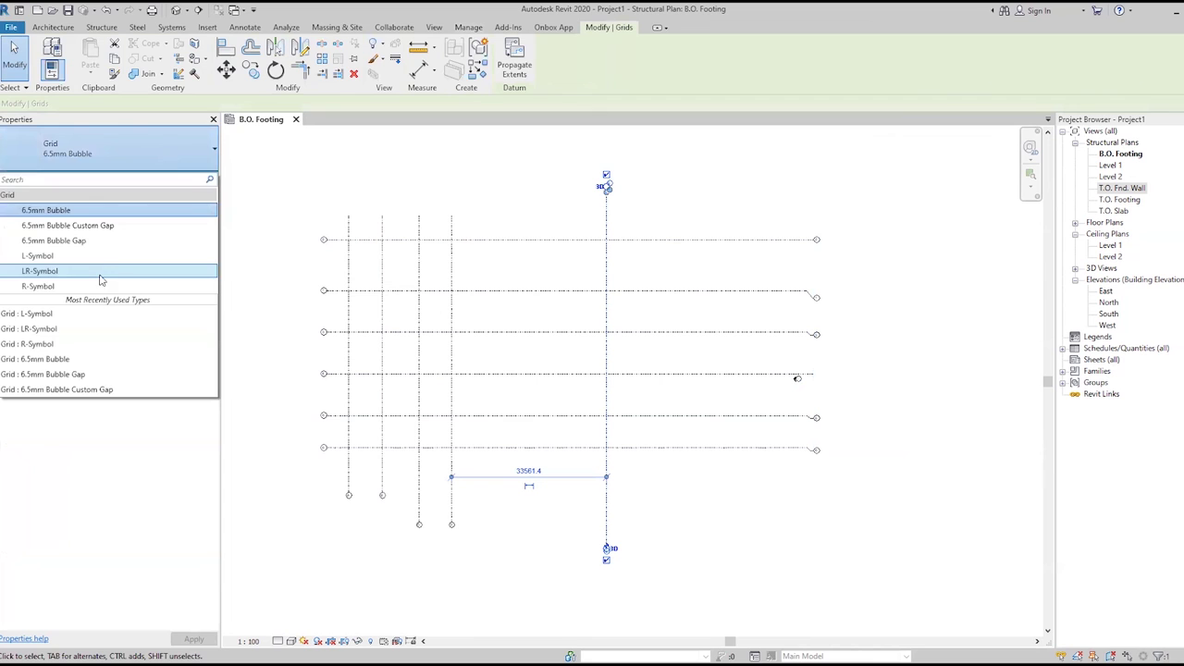
{"action": "left_click", "coordinate": [56, 283]}
{"action": "left_click", "coordinate": [724, 496]}
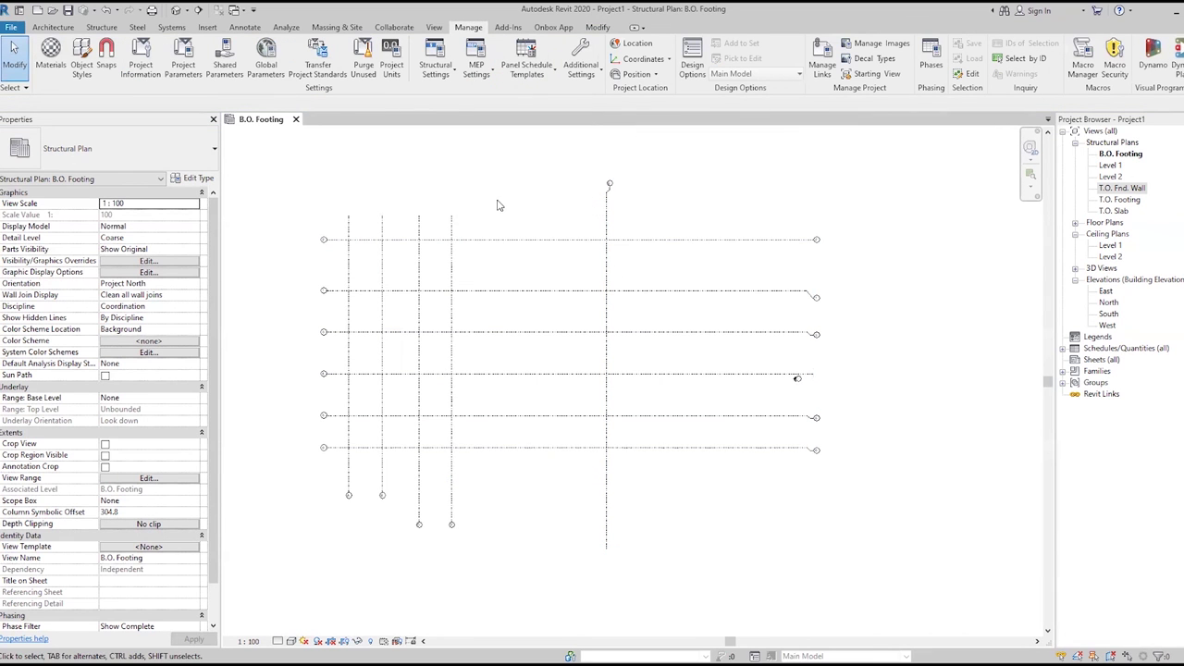
{"action": "left_click", "coordinate": [426, 240]}
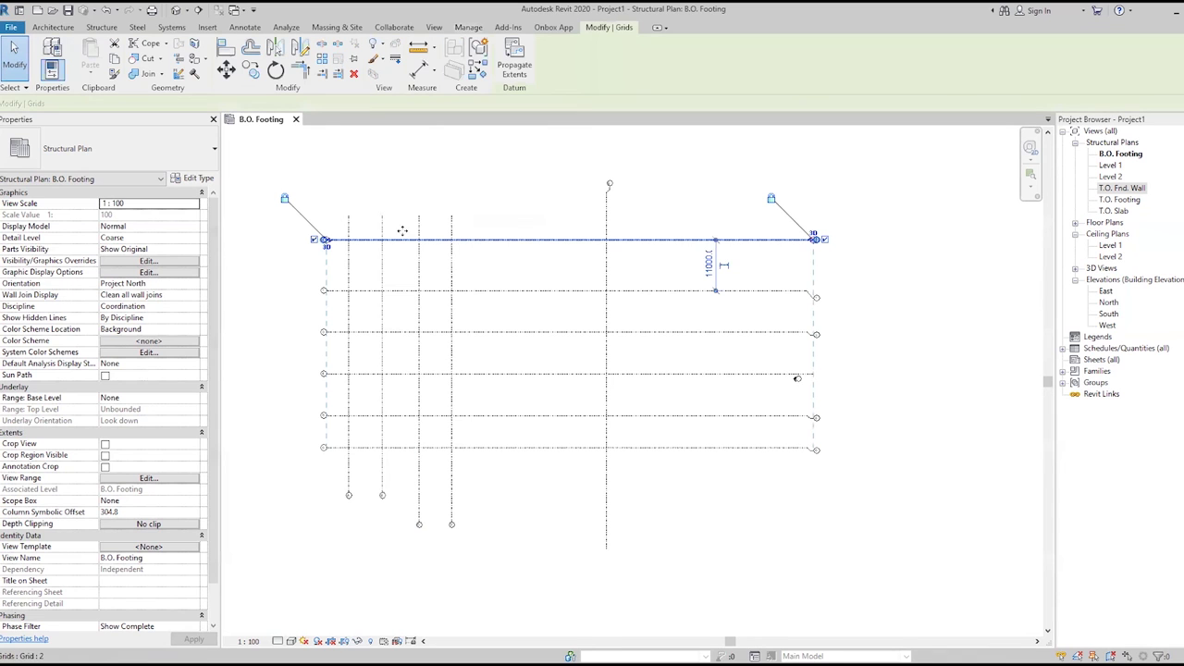
Confirm the grid type settings with OK and open the East elevation.
{"action": "left_click", "coordinate": [193, 178]}
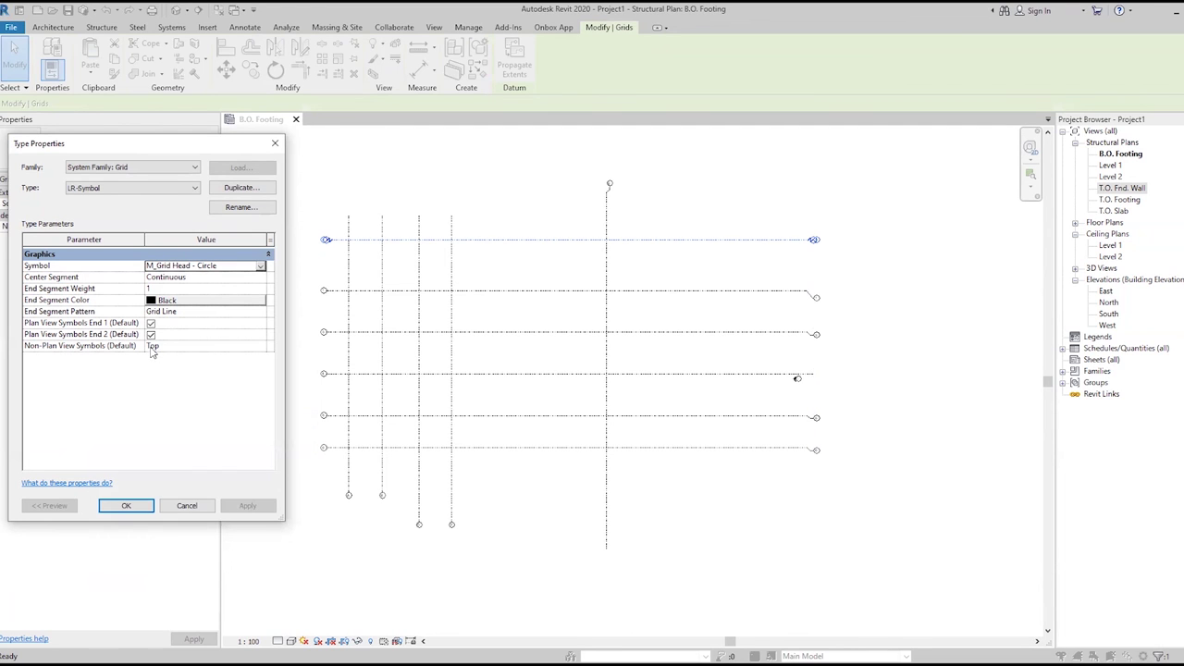
{"action": "left_click", "coordinate": [127, 505]}
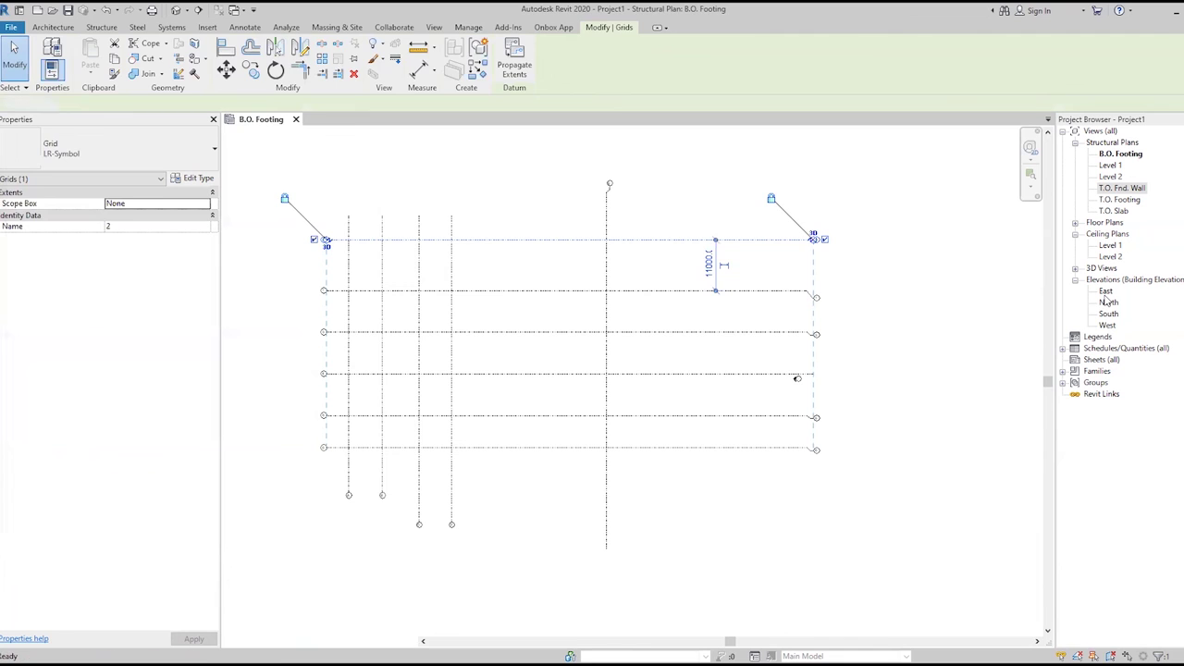
{"action": "double_click", "coordinate": [1105, 291]}
In the East elevation, set grid 4's type Non-Plan View Symbols to Bottom.
{"action": "middle_click_drag", "start_coordinate": [708, 467], "coordinate": [685, 411]}
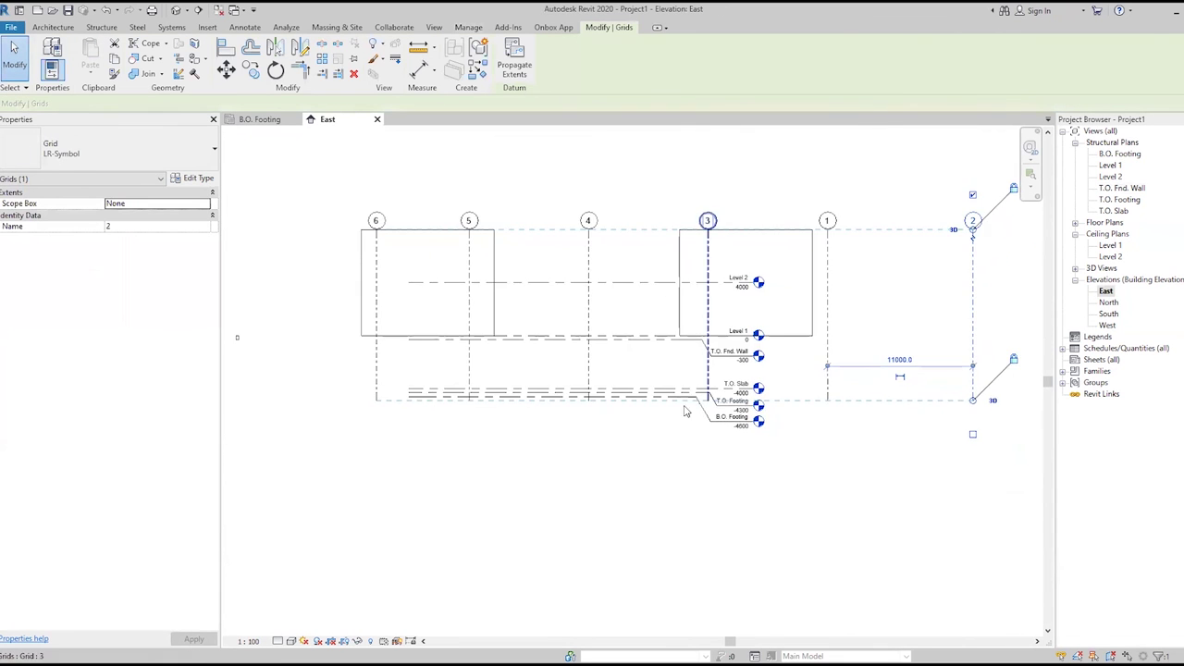
{"action": "scroll", "coordinate": [686, 411], "scroll_direction": "up", "scroll_amount": 1}
{"action": "scroll", "coordinate": [685, 411], "scroll_direction": "down", "scroll_amount": 1}
{"action": "key", "text": "Escape"}
{"action": "middle_click_drag", "start_coordinate": [709, 373], "coordinate": [705, 396]}
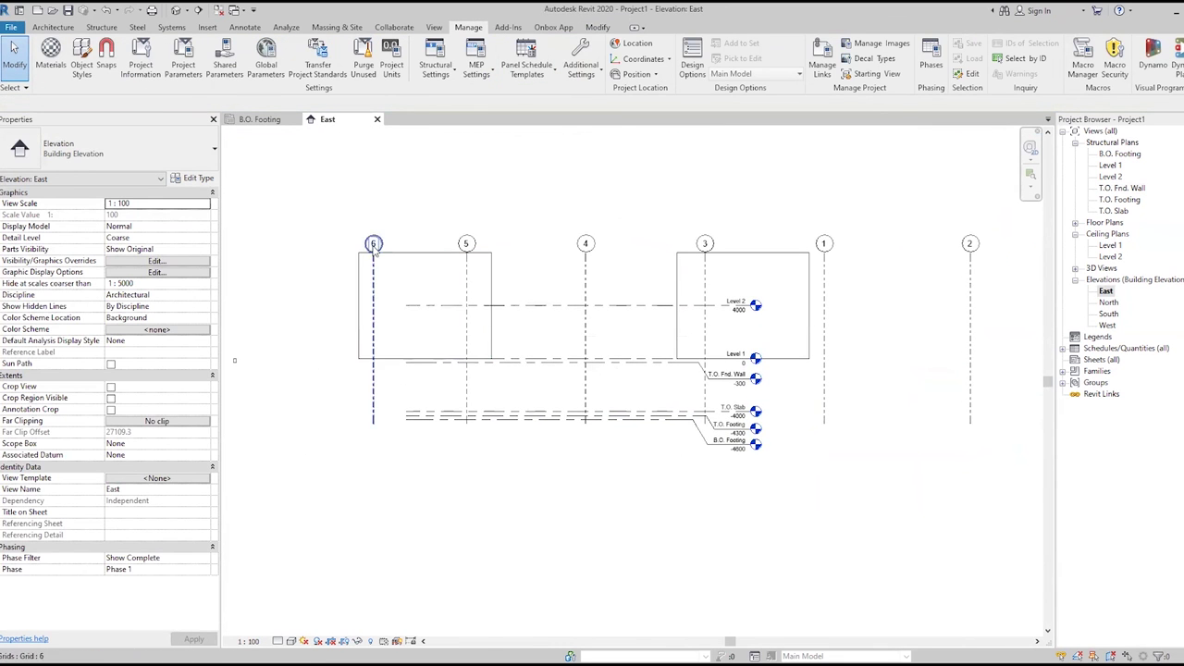
{"action": "left_click", "coordinate": [583, 267]}
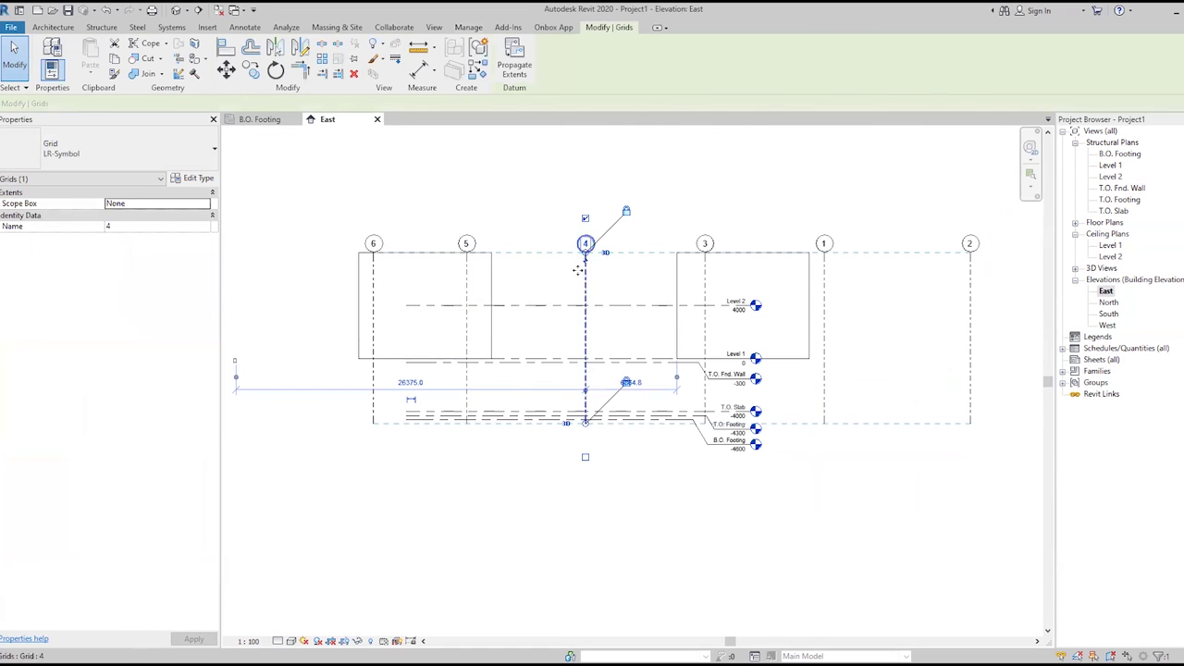
{"action": "left_click", "coordinate": [195, 178]}
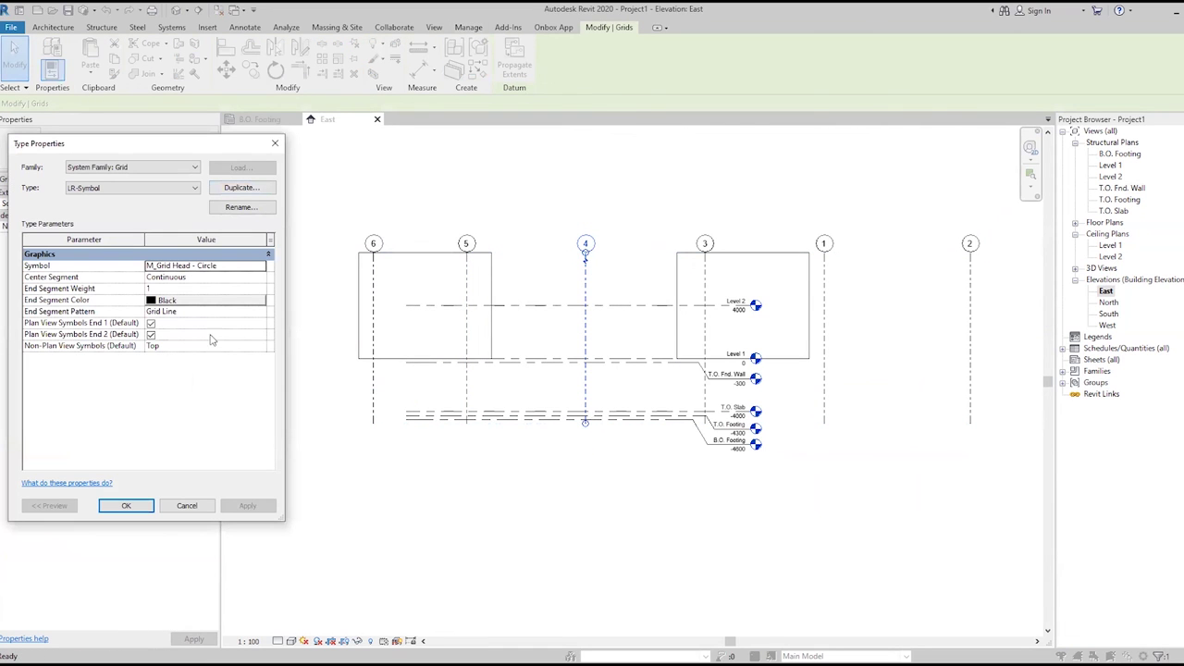
{"action": "left_click", "coordinate": [218, 347]}
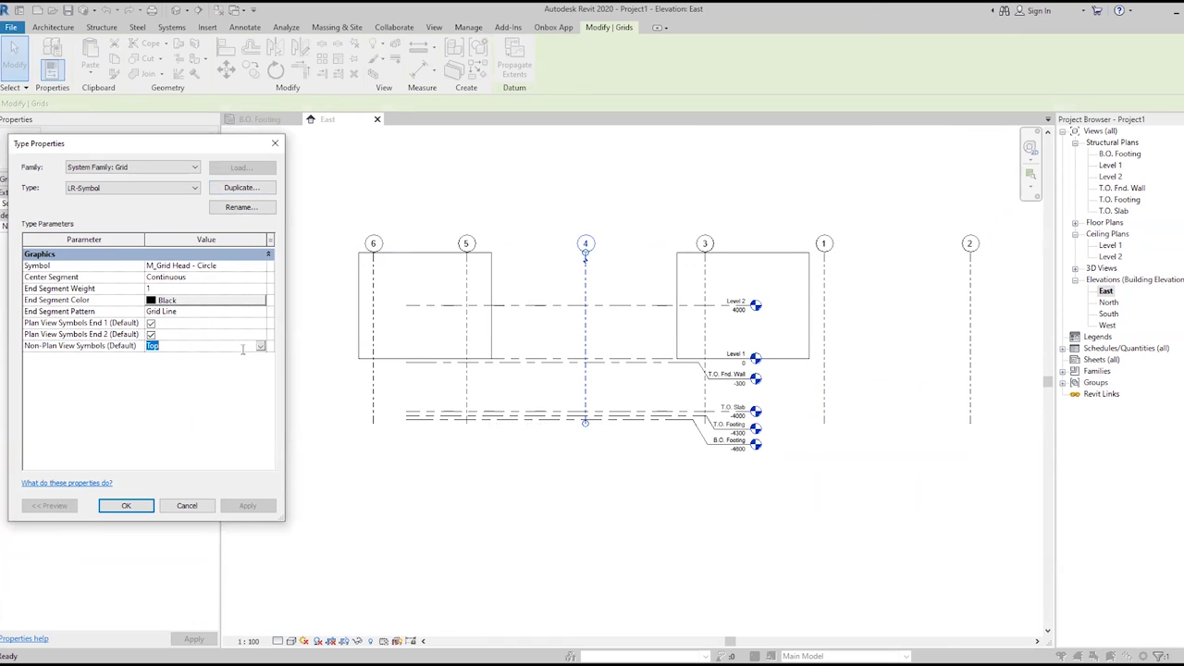
{"action": "left_click", "coordinate": [261, 347]}
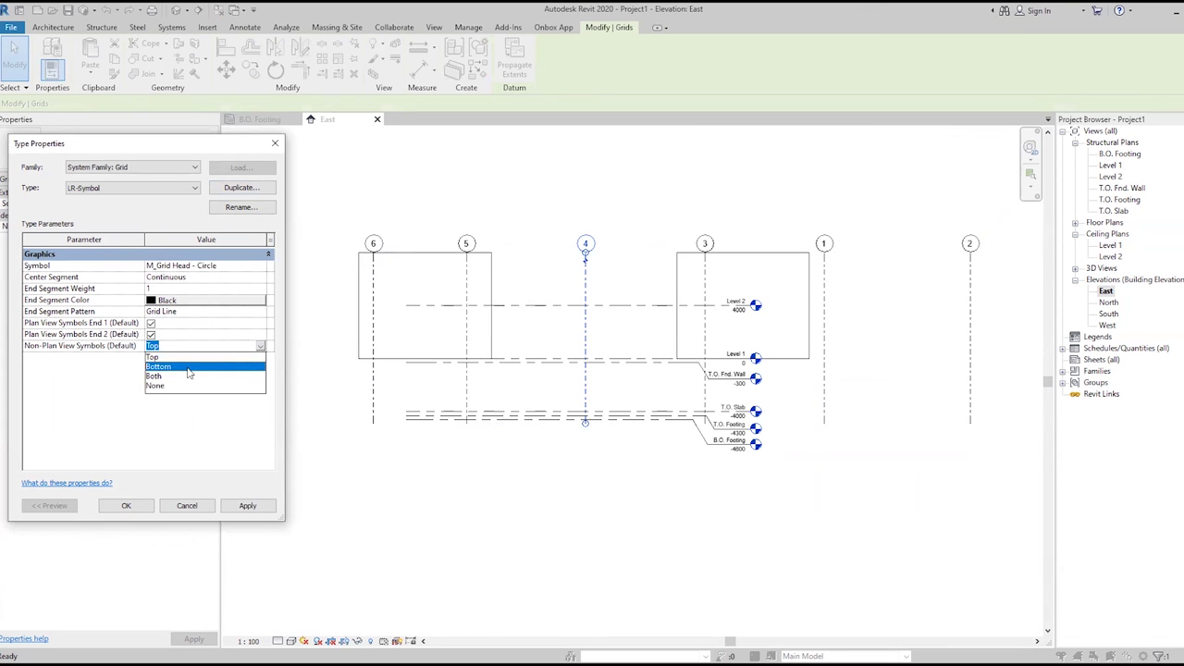
{"action": "left_click", "coordinate": [190, 363]}
{"action": "left_click", "coordinate": [123, 506]}
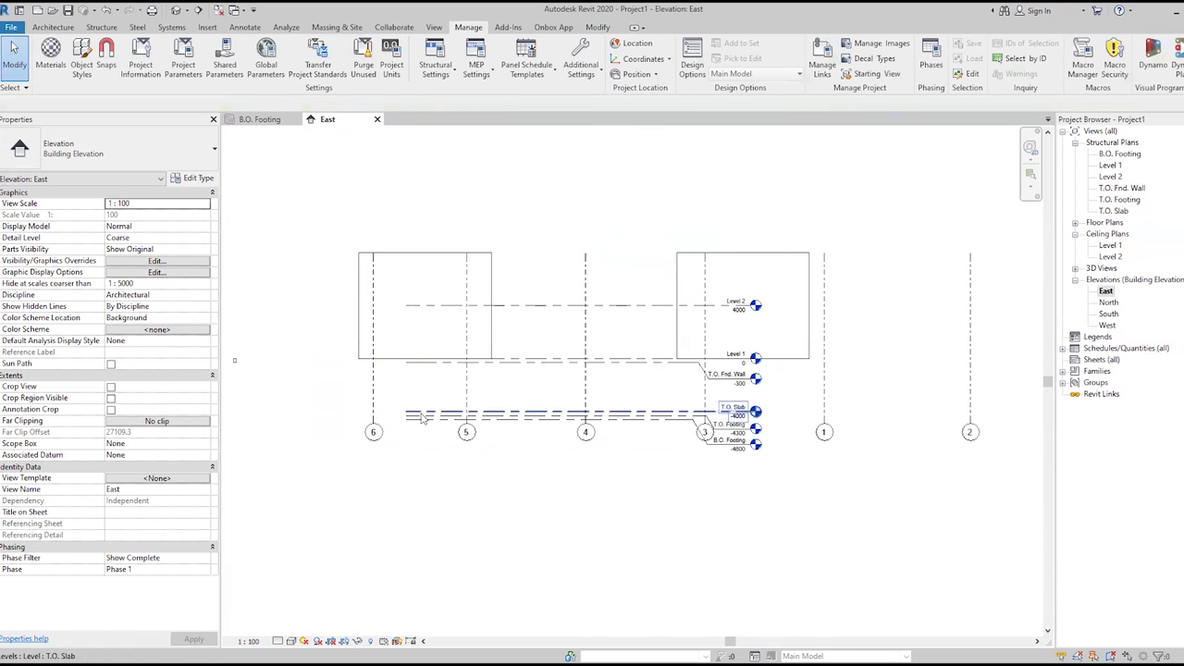
Set the grid type's Non-Plan View Symbols back to Top via grid 6.
{"action": "left_click", "coordinate": [373, 432]}
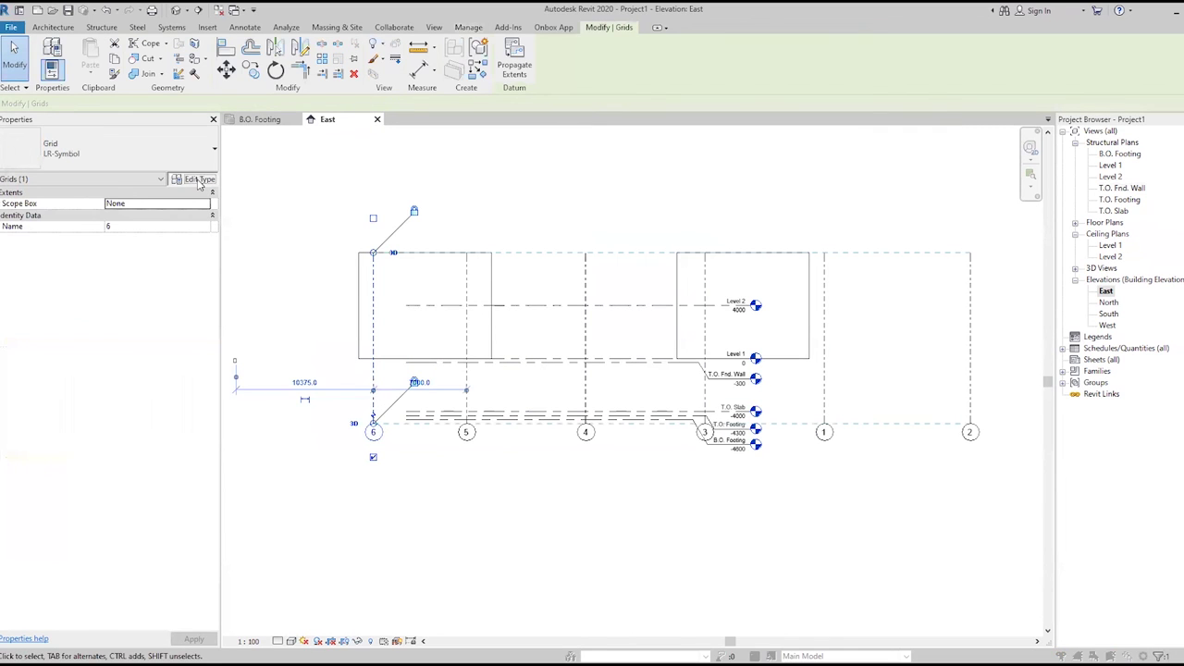
{"action": "left_click", "coordinate": [192, 178]}
{"action": "left_click", "coordinate": [198, 346]}
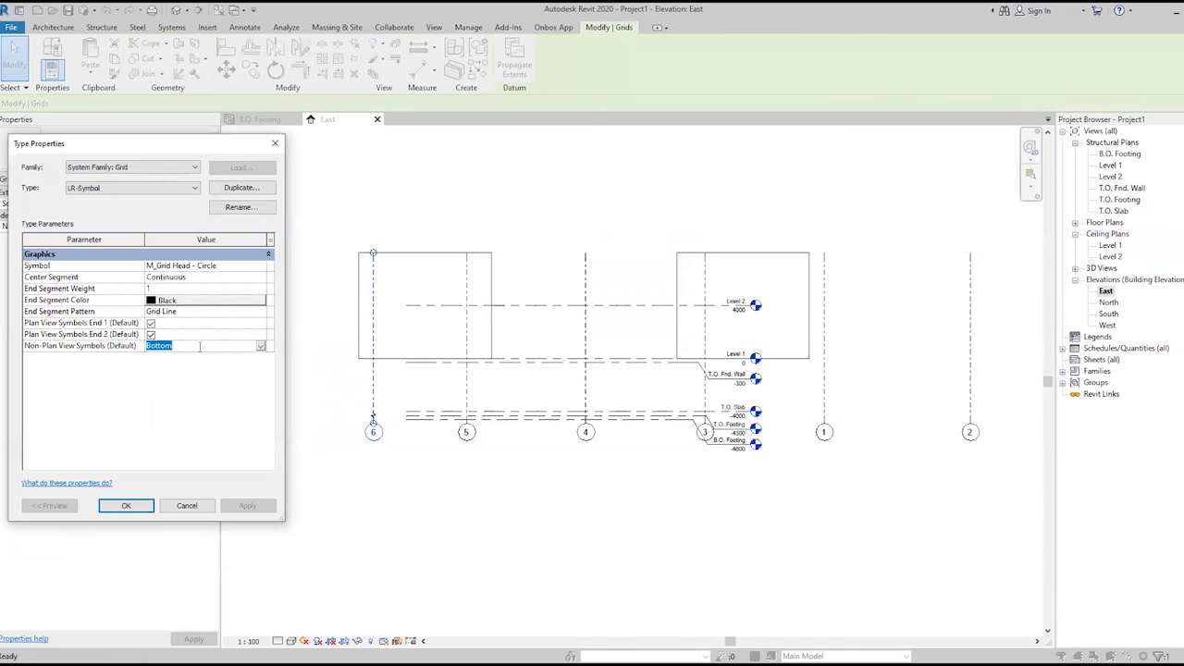
{"action": "left_click", "coordinate": [259, 345]}
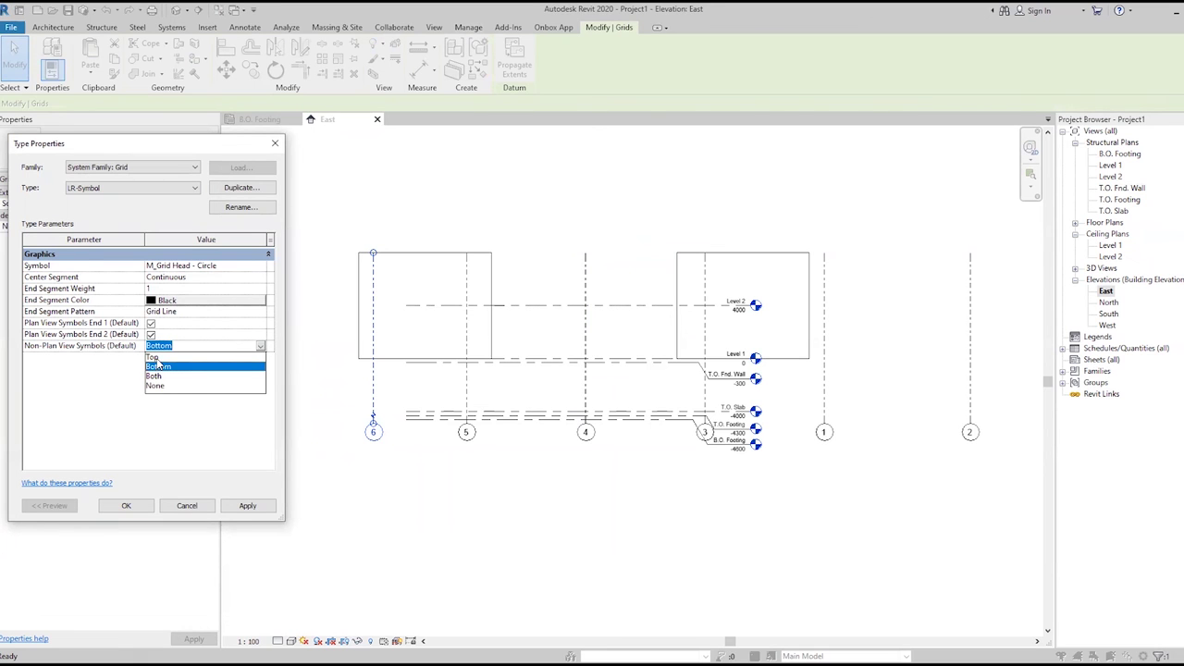
{"action": "left_click", "coordinate": [162, 358]}
{"action": "left_click", "coordinate": [127, 506]}
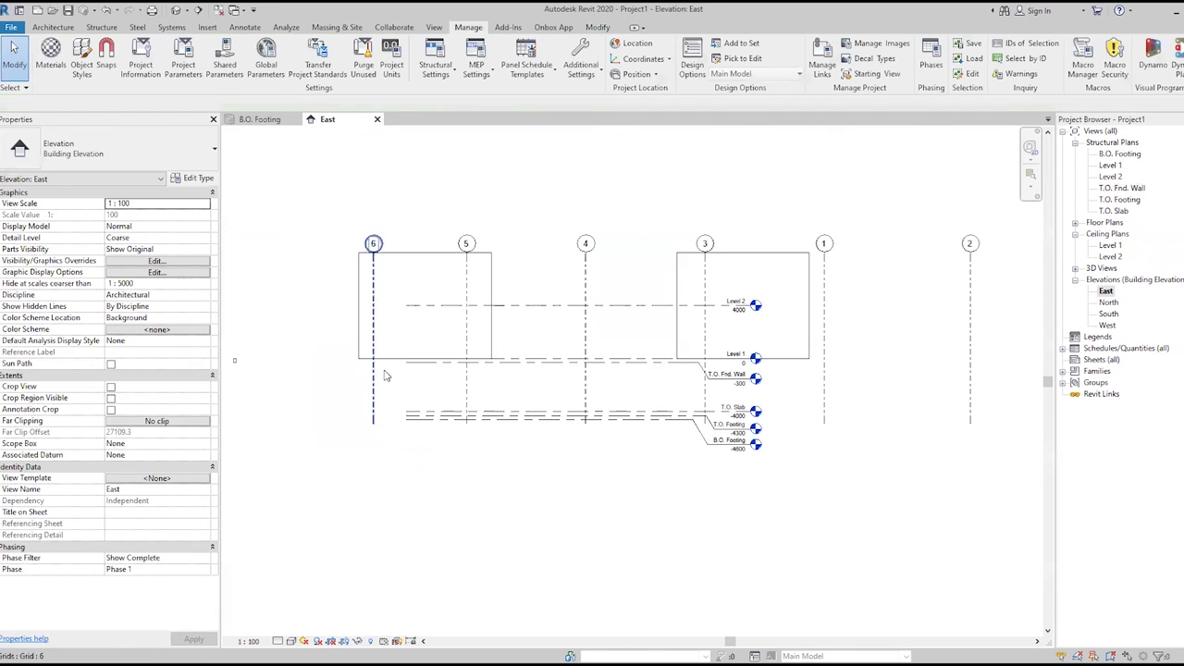
Set grid 6's type Non-Plan View Symbols to Both, showing heads at both ends.
{"action": "left_click", "coordinate": [377, 312]}
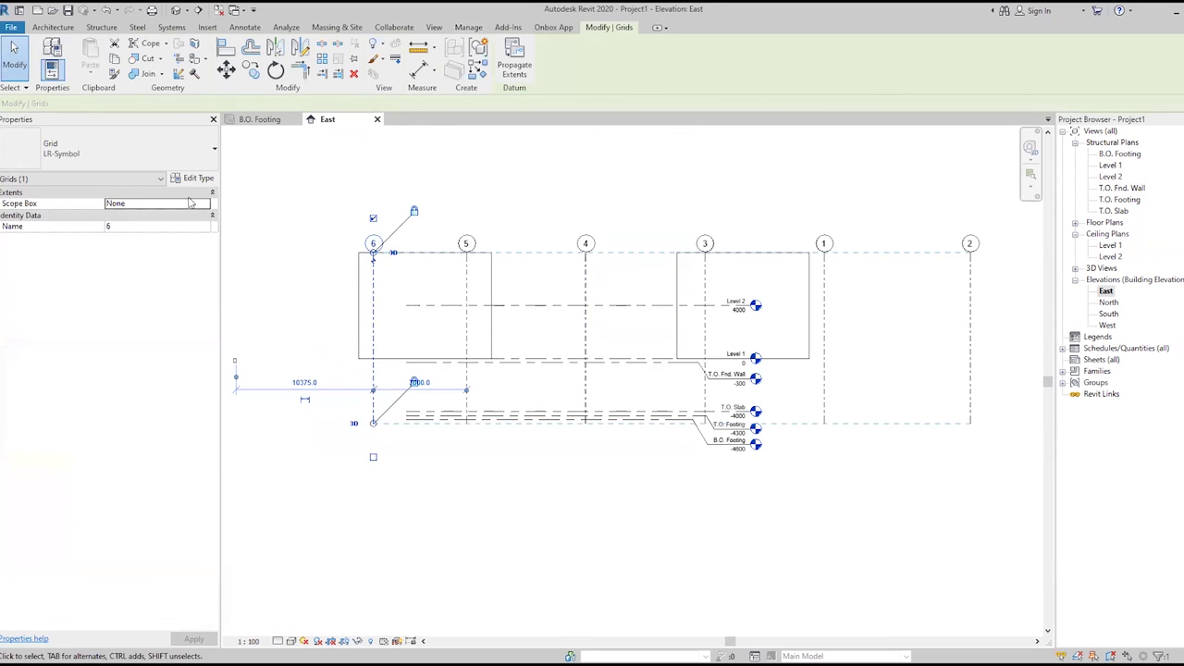
{"action": "left_click", "coordinate": [193, 182]}
{"action": "left_click", "coordinate": [260, 346]}
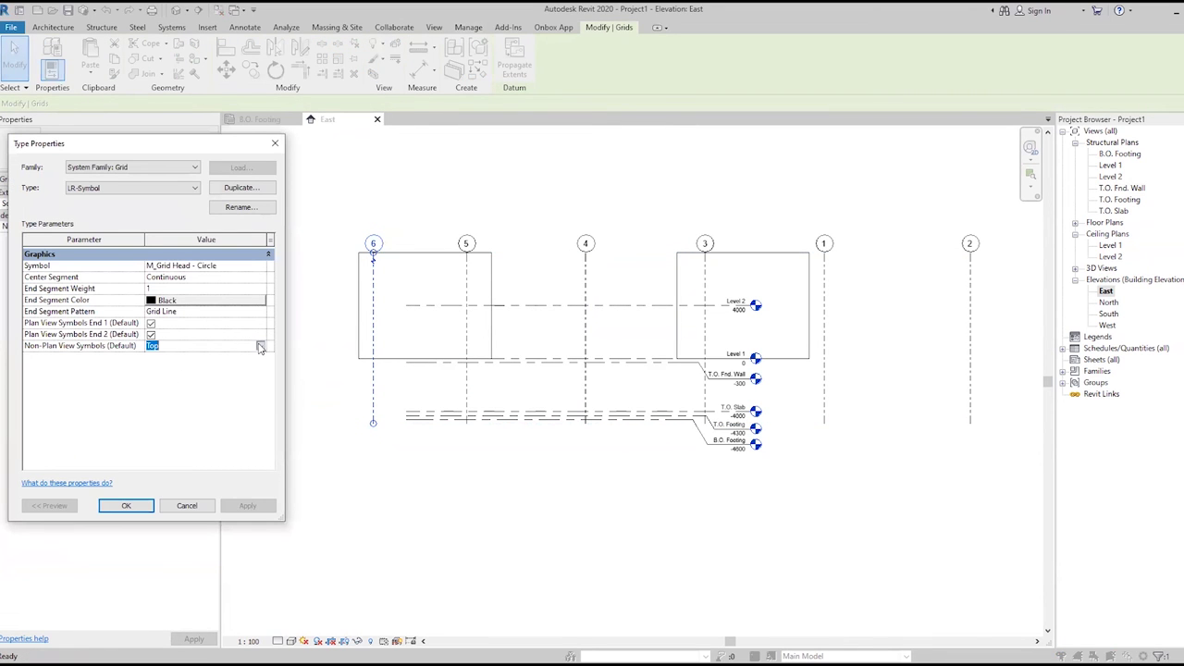
{"action": "left_click", "coordinate": [260, 346]}
{"action": "left_click", "coordinate": [171, 375]}
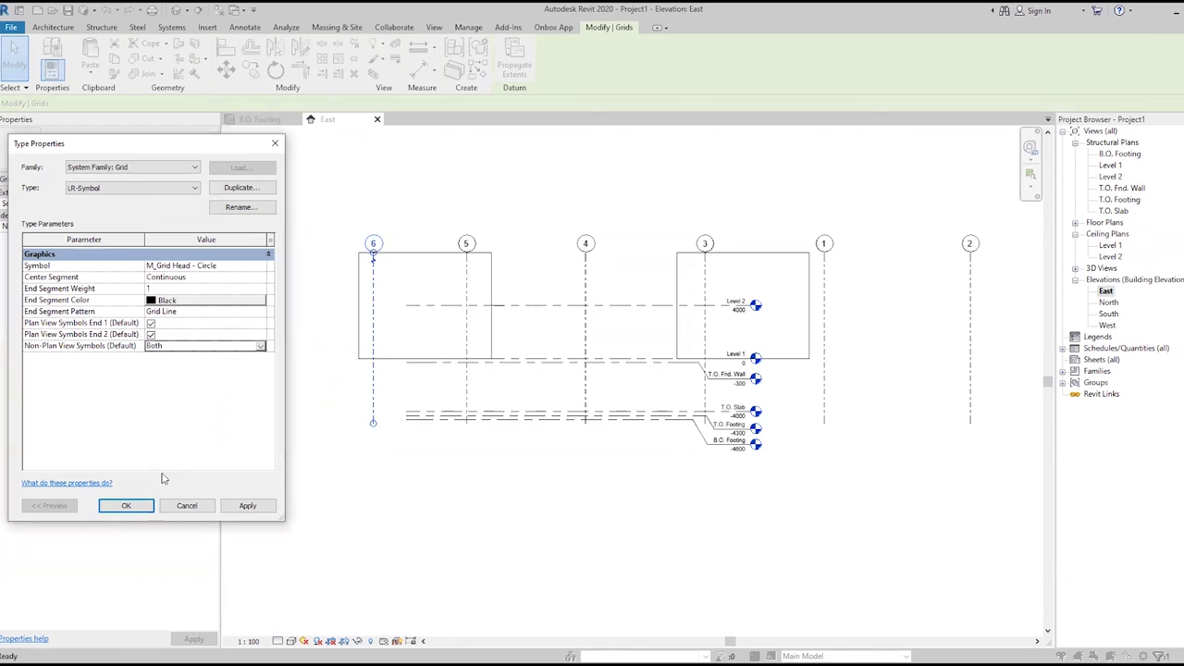
{"action": "left_click", "coordinate": [126, 506]}
Set Non-Plan View Symbols to None, hiding the elevation grid heads.
{"action": "left_click", "coordinate": [372, 437]}
{"action": "left_click", "coordinate": [319, 524]}
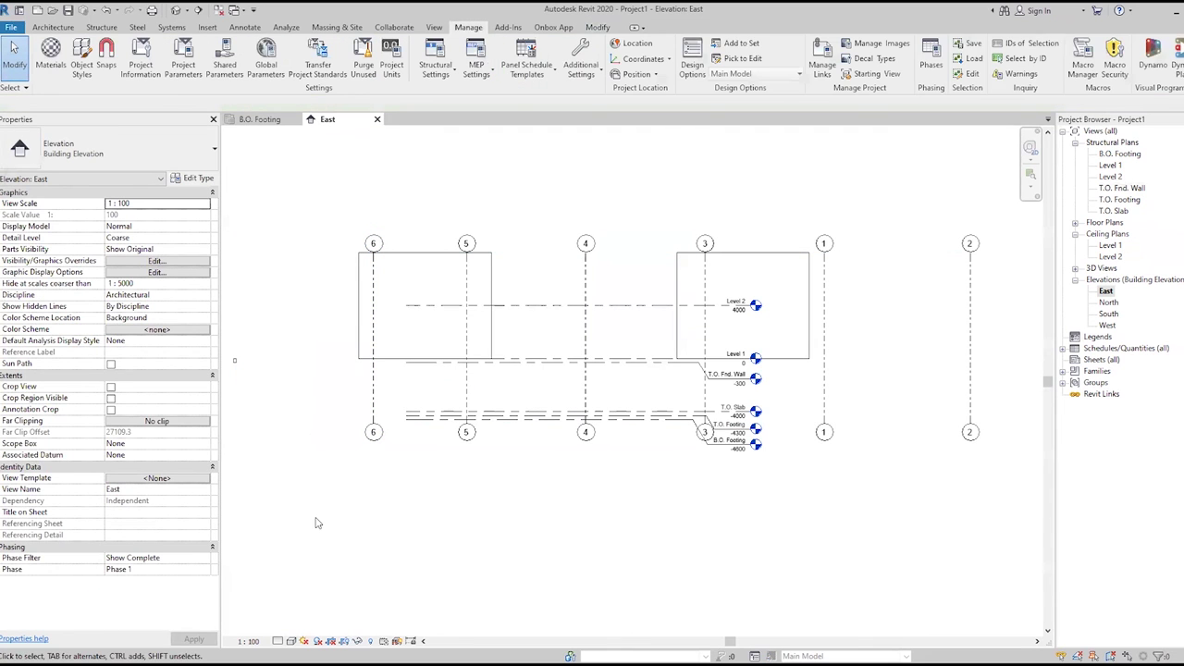
{"action": "left_click", "coordinate": [374, 398]}
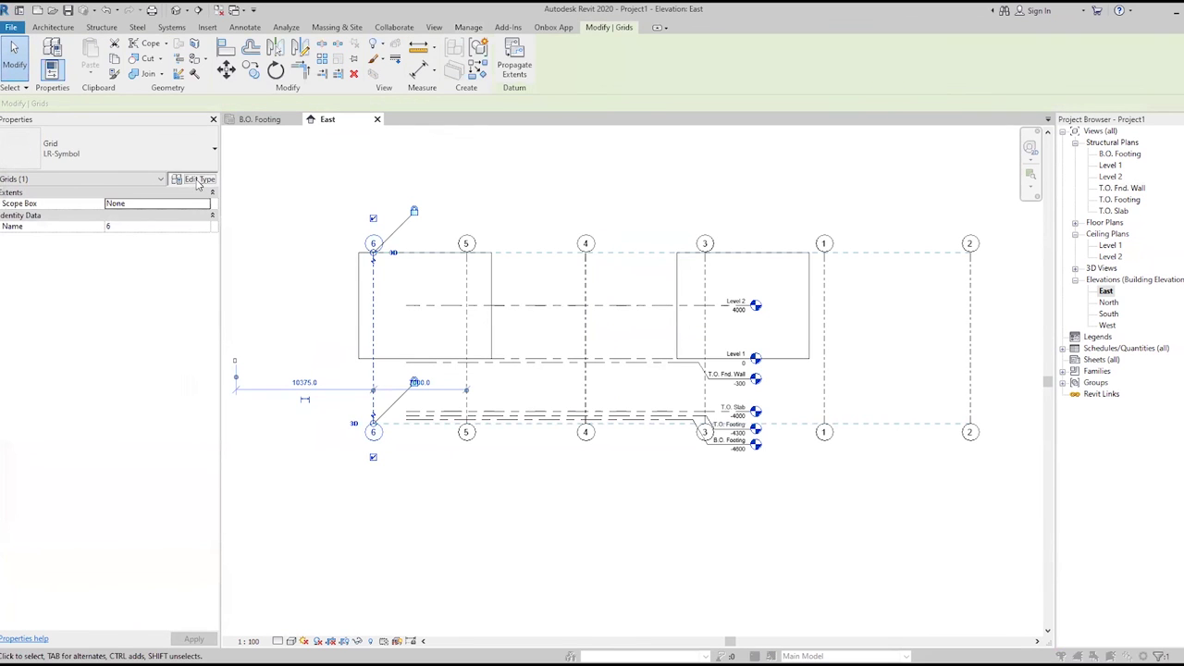
{"action": "left_click", "coordinate": [193, 182]}
{"action": "left_click", "coordinate": [203, 348]}
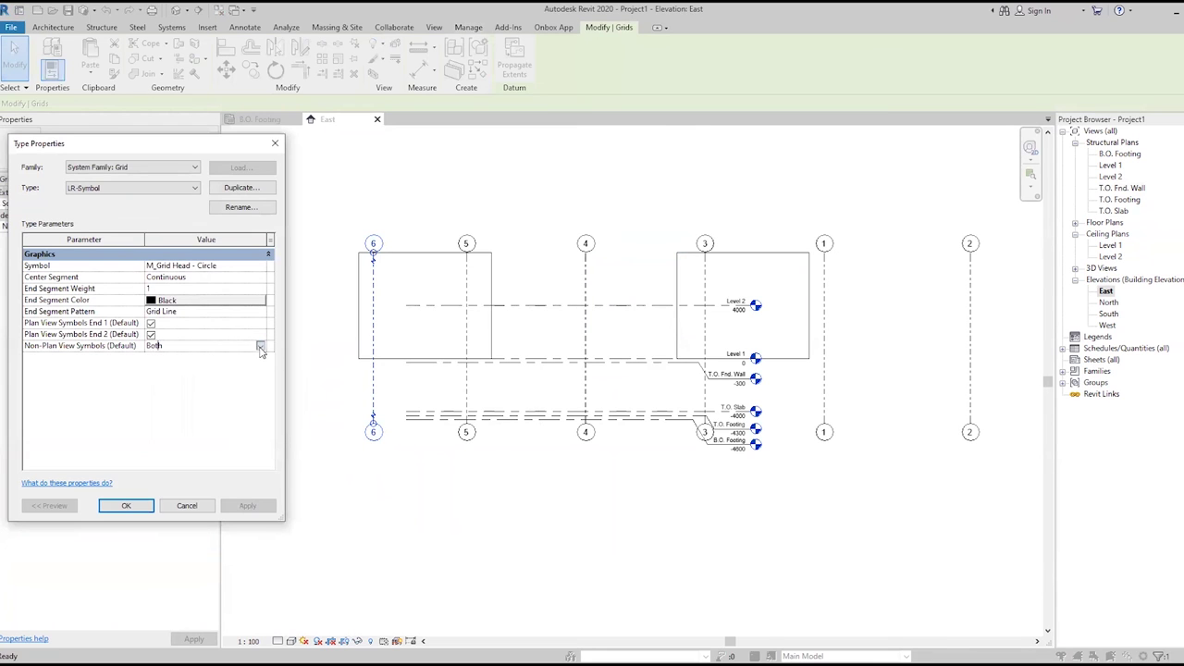
{"action": "left_click", "coordinate": [260, 348]}
{"action": "left_click", "coordinate": [176, 389]}
{"action": "left_click", "coordinate": [126, 505]}
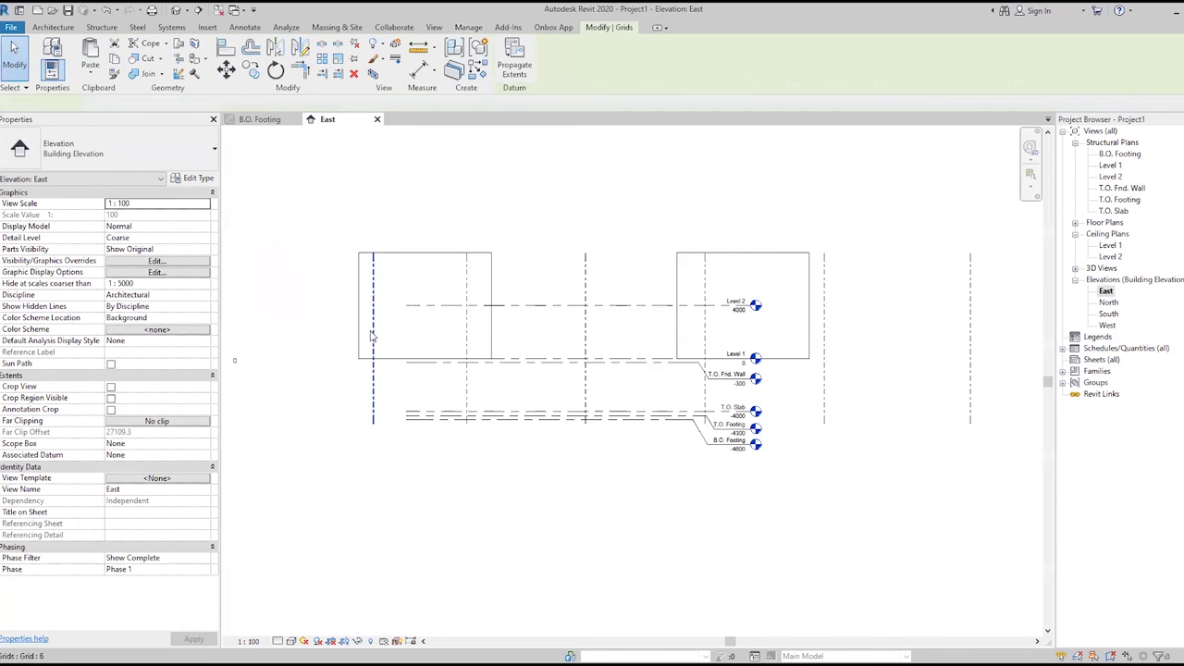
Restore Non-Plan View Symbols to Top so grid heads show only at the top.
{"action": "left_click", "coordinate": [373, 335]}
{"action": "left_click", "coordinate": [199, 179]}
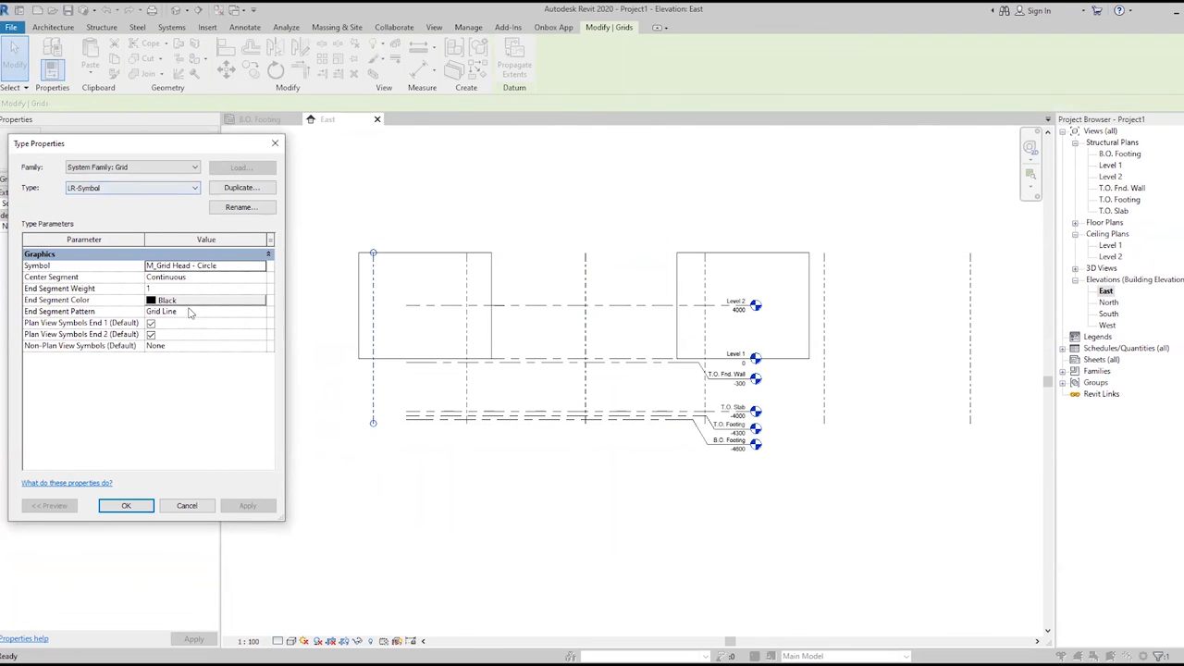
{"action": "left_click", "coordinate": [260, 347]}
{"action": "left_click", "coordinate": [260, 348]}
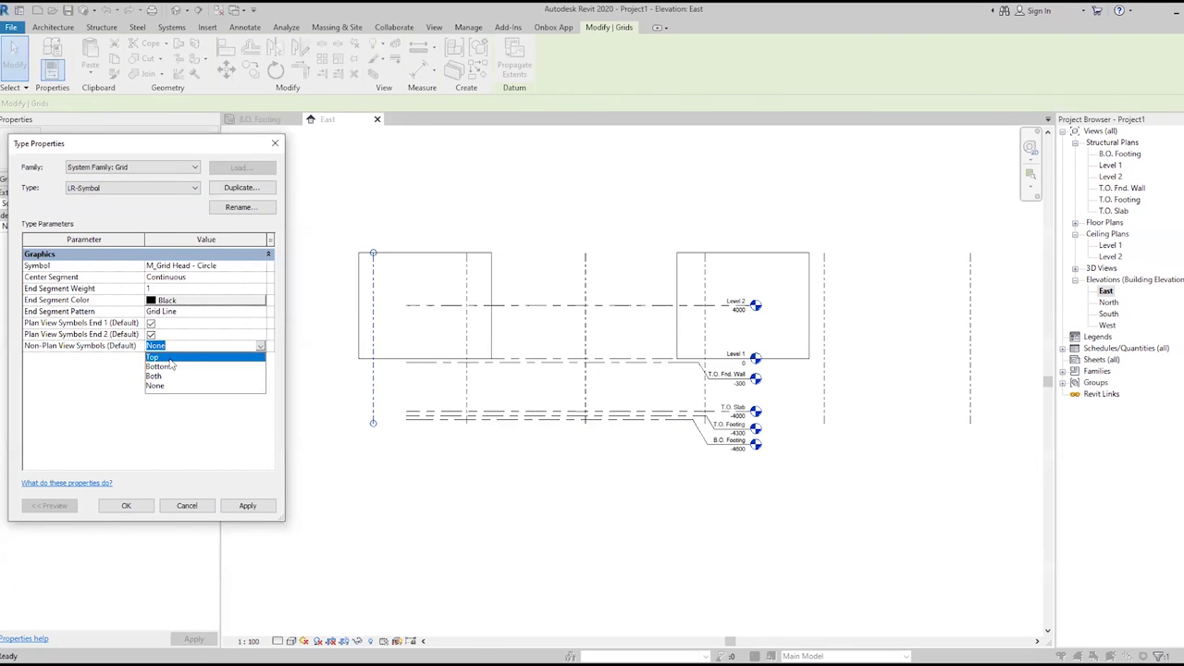
{"action": "left_click", "coordinate": [157, 357]}
{"action": "key", "text": "Return"}
{"action": "scroll", "coordinate": [369, 480], "scroll_direction": "down", "scroll_amount": 2}
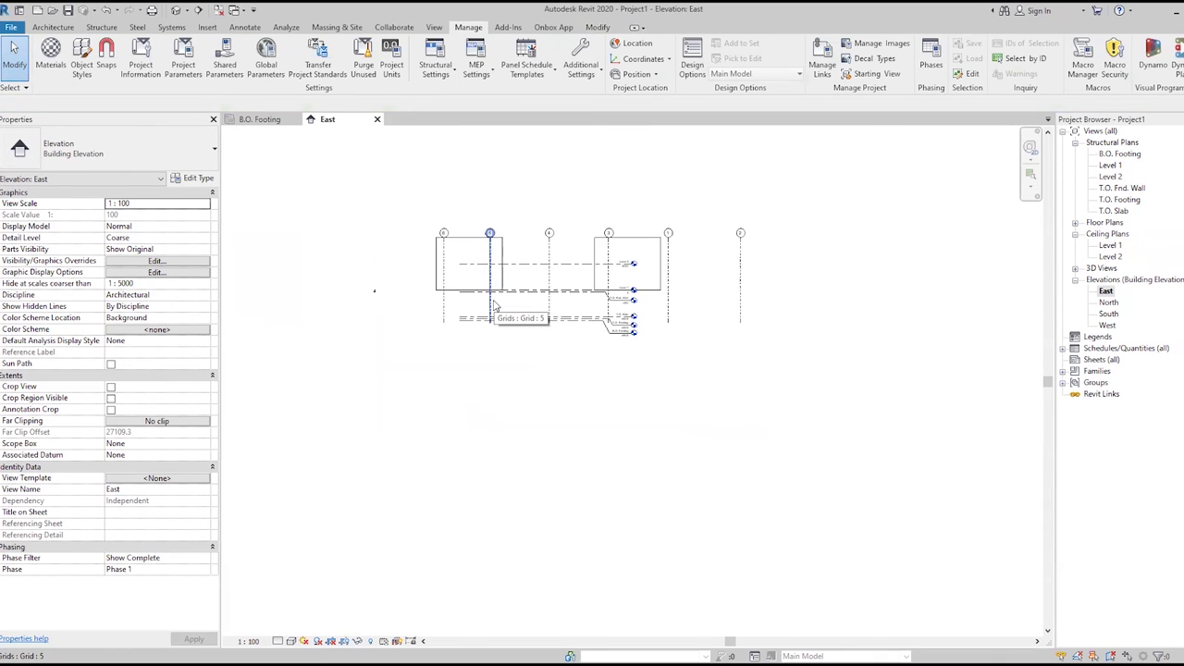
Zoom around the East elevation, then switch to the B.O. Footing plan tab and pan it.
{"action": "scroll", "coordinate": [541, 290], "scroll_direction": "up", "scroll_amount": 4}
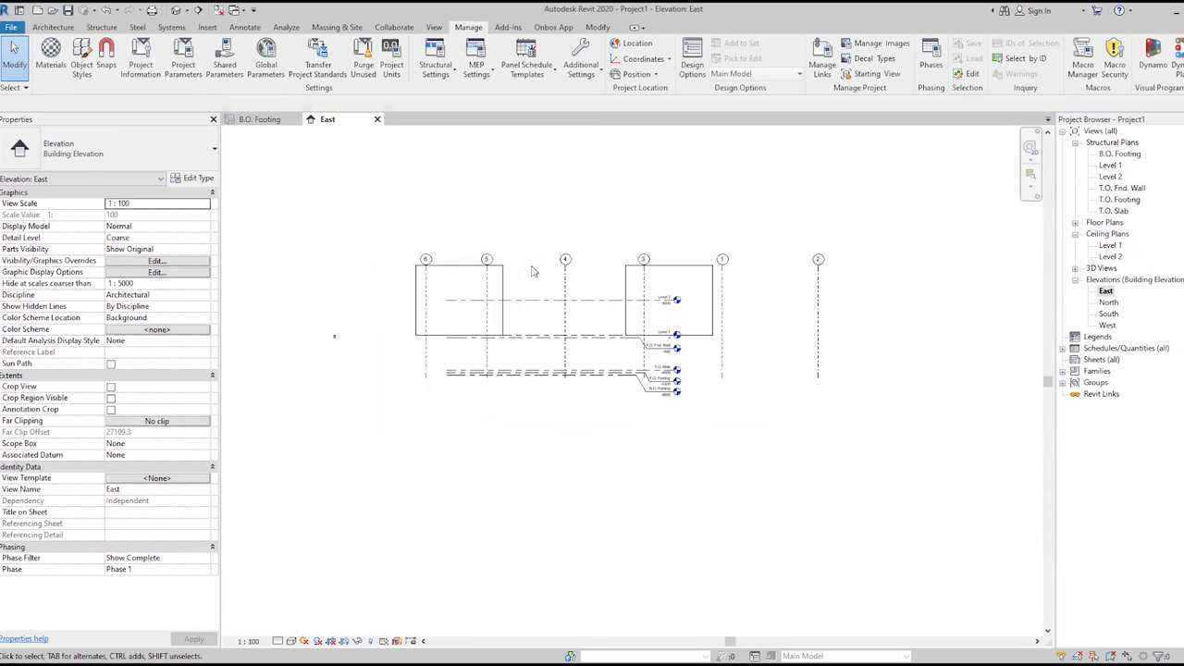
{"action": "scroll", "coordinate": [542, 290], "scroll_direction": "down", "scroll_amount": 2}
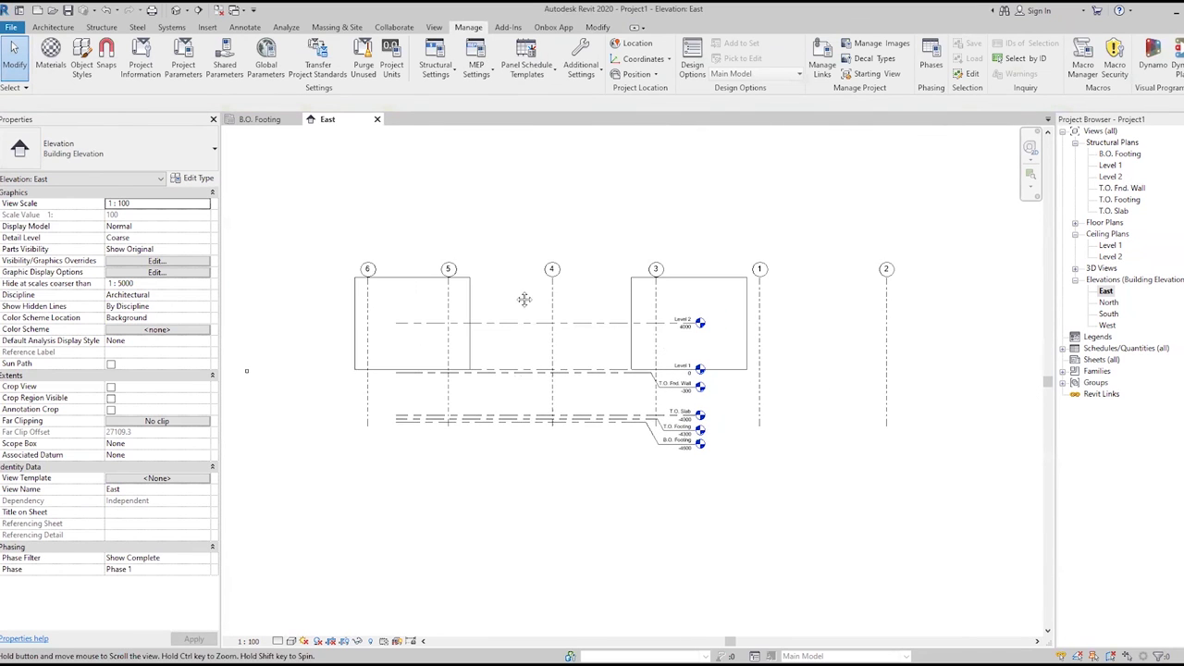
{"action": "scroll", "coordinate": [513, 294], "scroll_direction": "up", "scroll_amount": 1}
{"action": "scroll", "coordinate": [513, 294], "scroll_direction": "down", "scroll_amount": 1}
{"action": "middle_click_drag", "start_coordinate": [513, 295], "coordinate": [522, 294]}
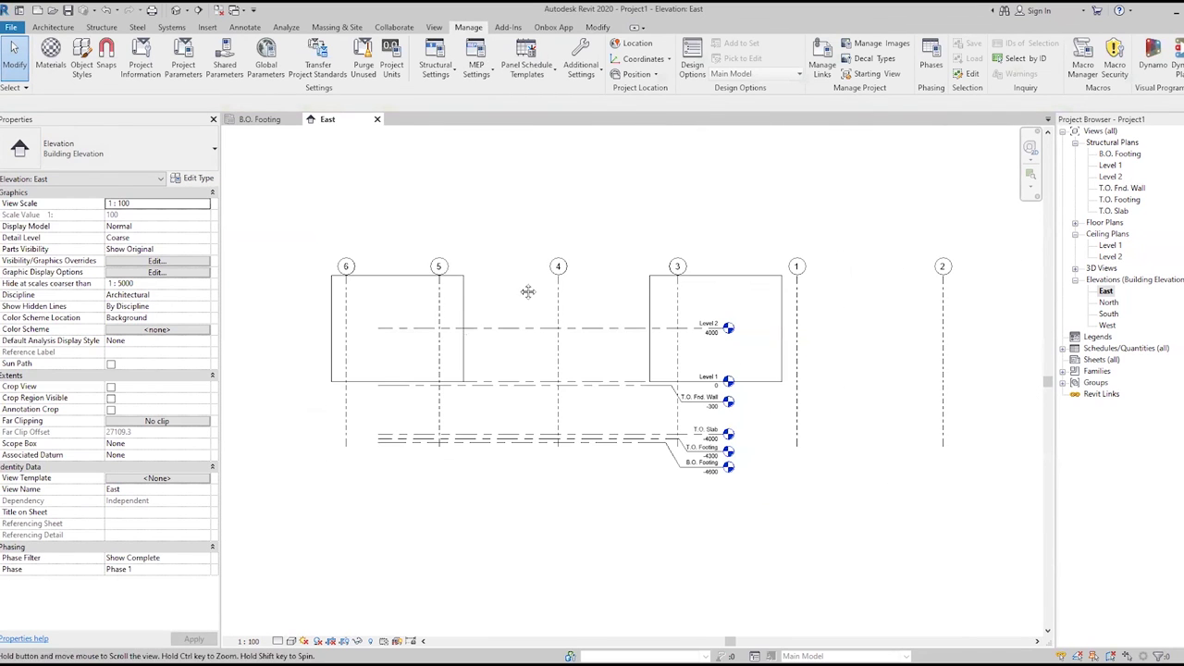
{"action": "left_click", "coordinate": [261, 119]}
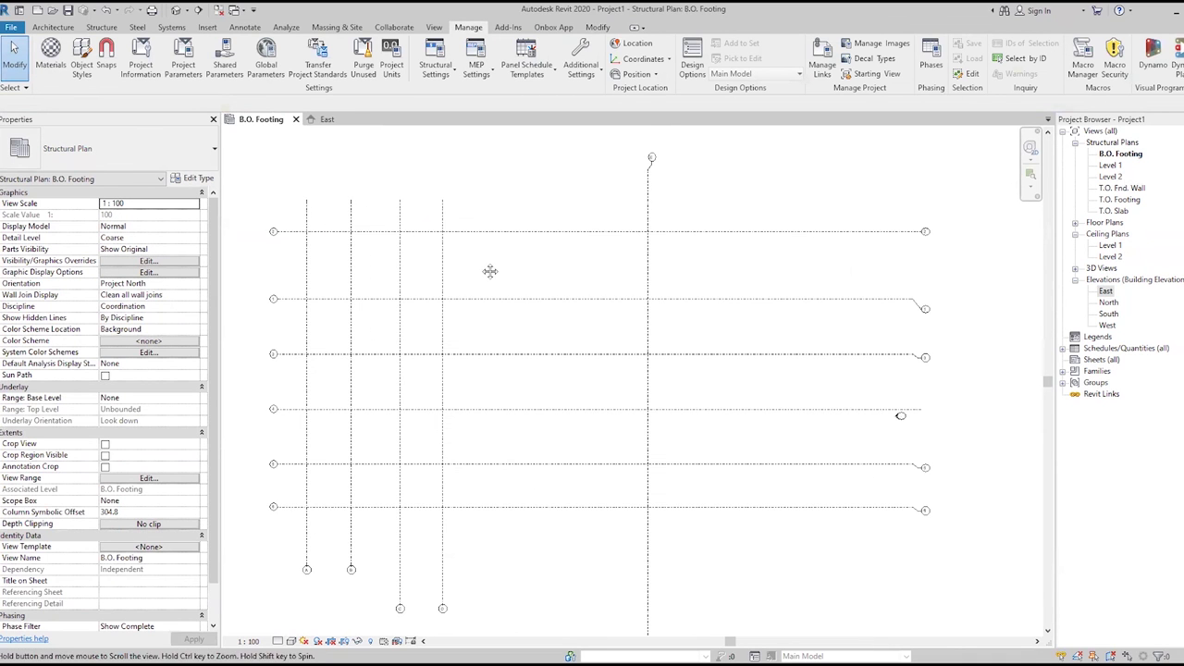
{"action": "middle_click_drag", "start_coordinate": [479, 268], "coordinate": [477, 245]}
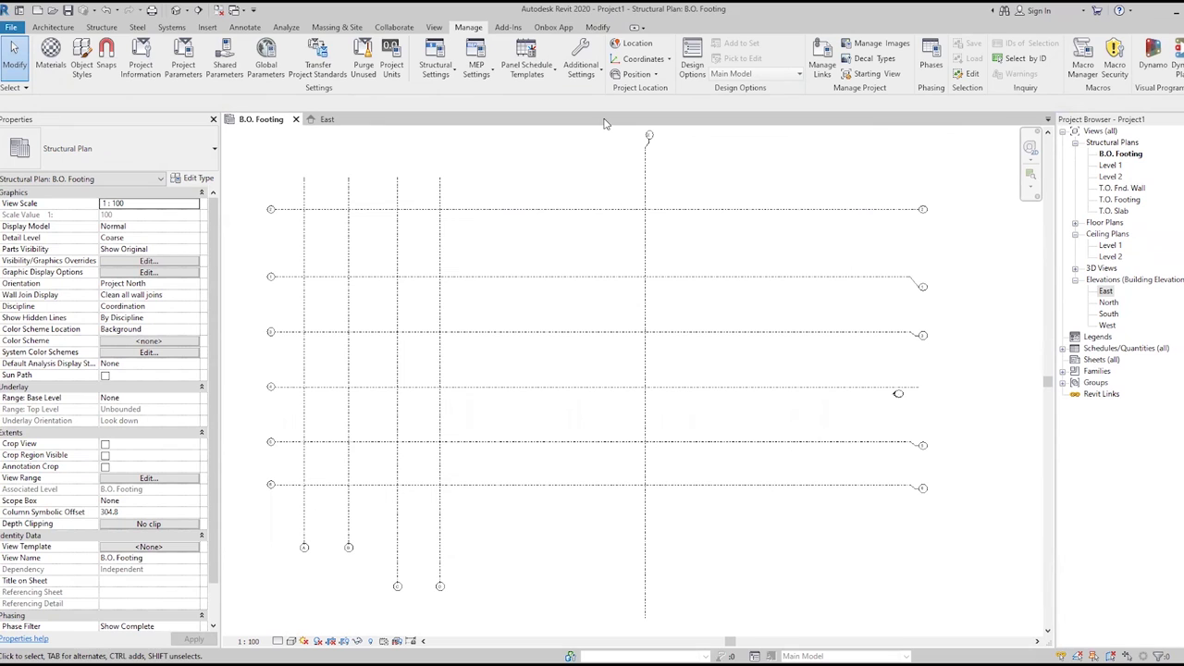